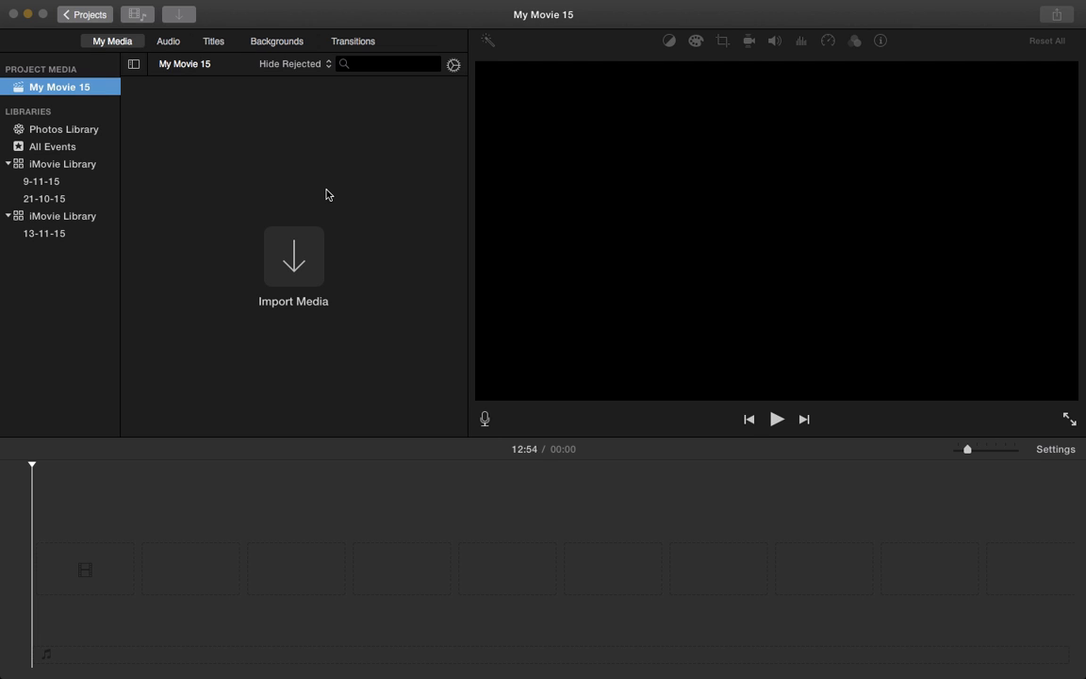
Open the Import window and browse the BM SD 64go card's clips, previewing the 12 Nov clip
click(294, 271)
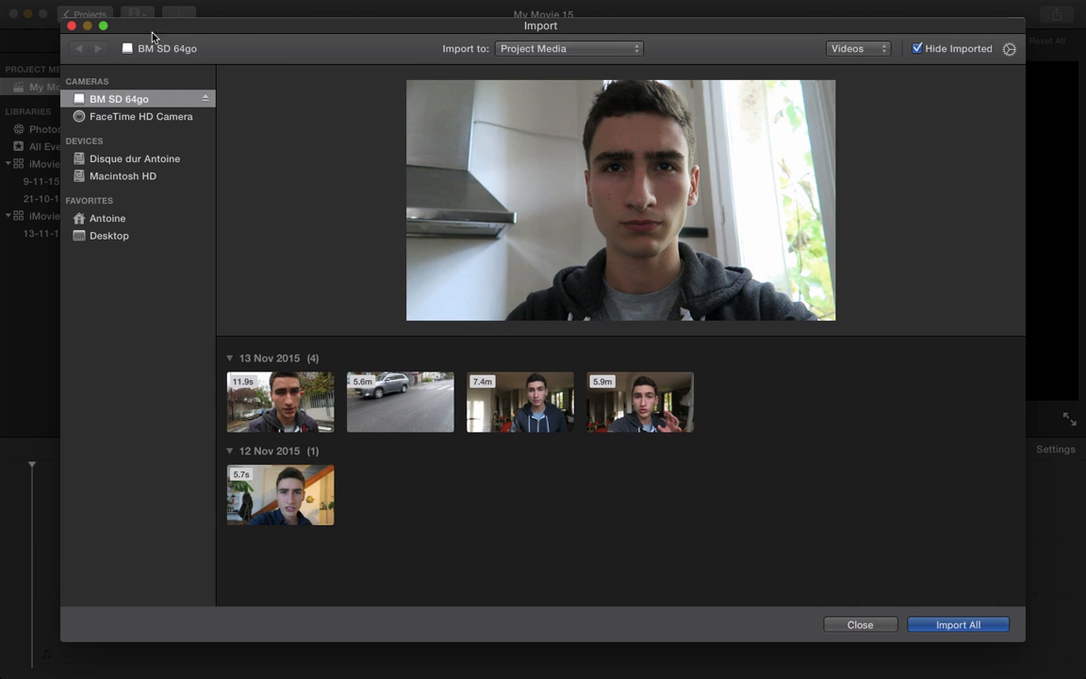
click(133, 117)
click(140, 98)
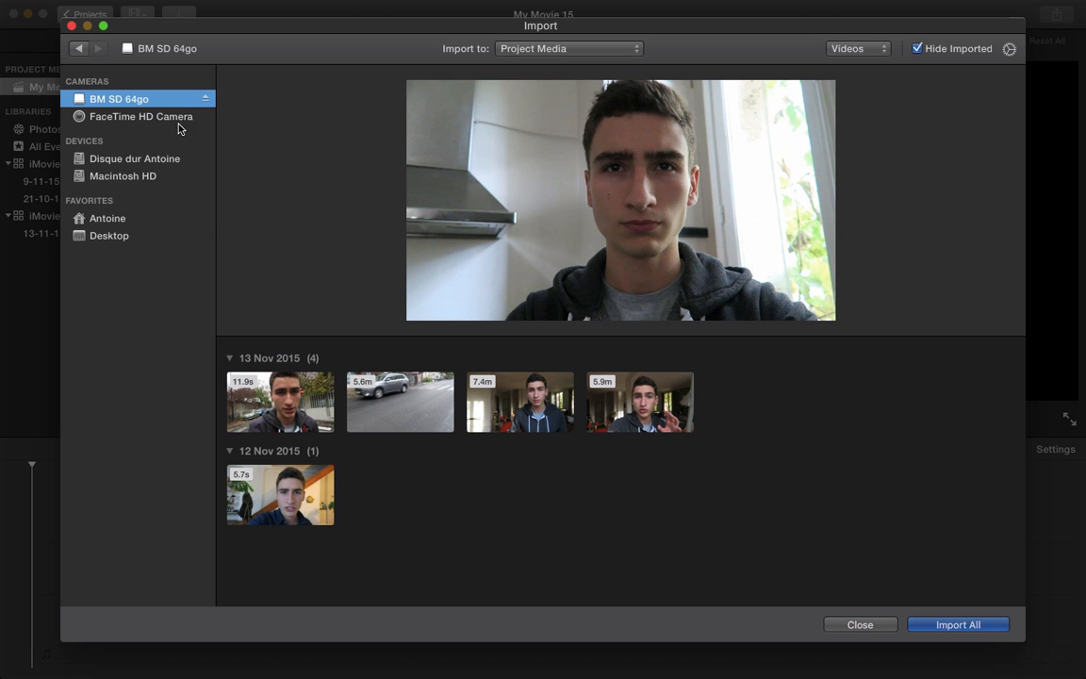
click(297, 505)
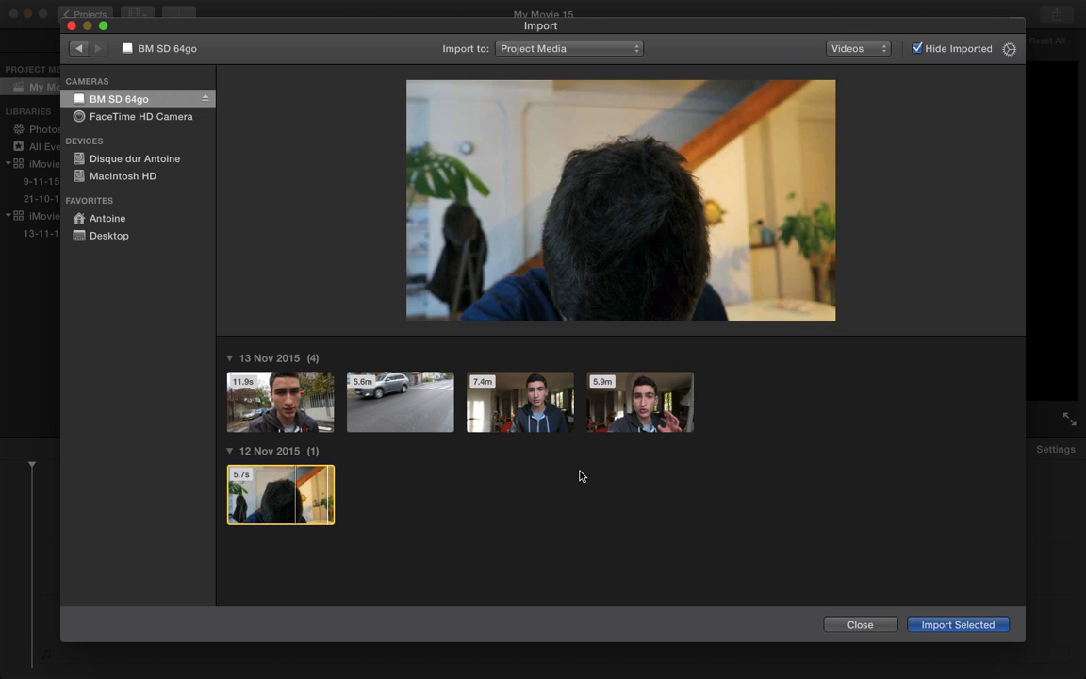
Leave only the 7.4m clip selected and import it into My Movie 15
click(629, 421)
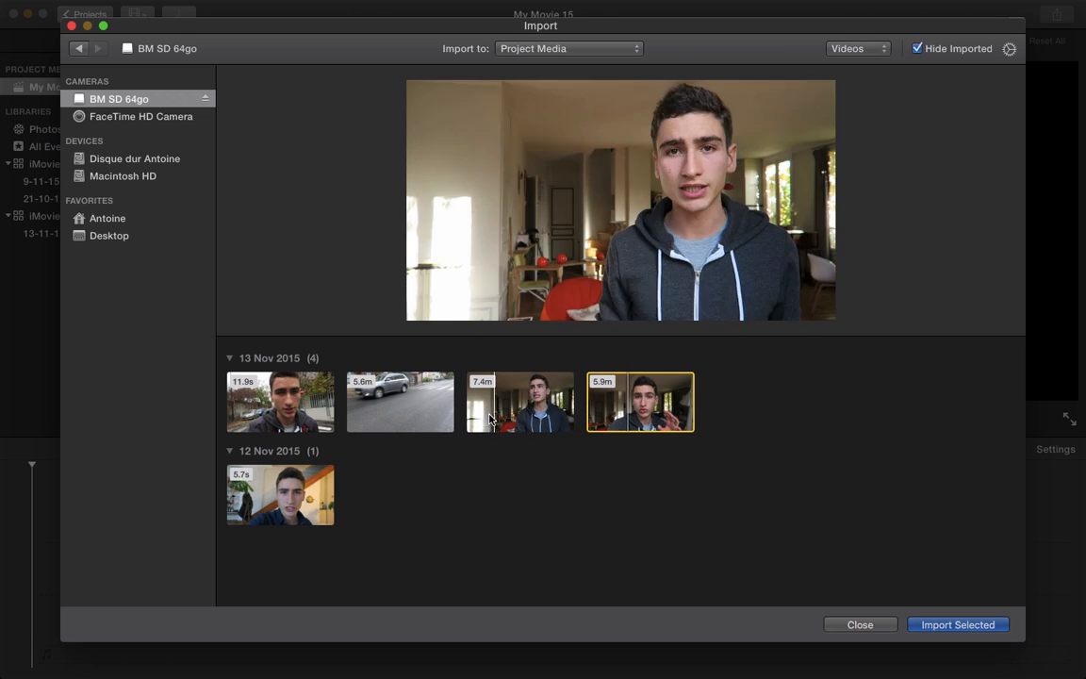
super+click(544, 421)
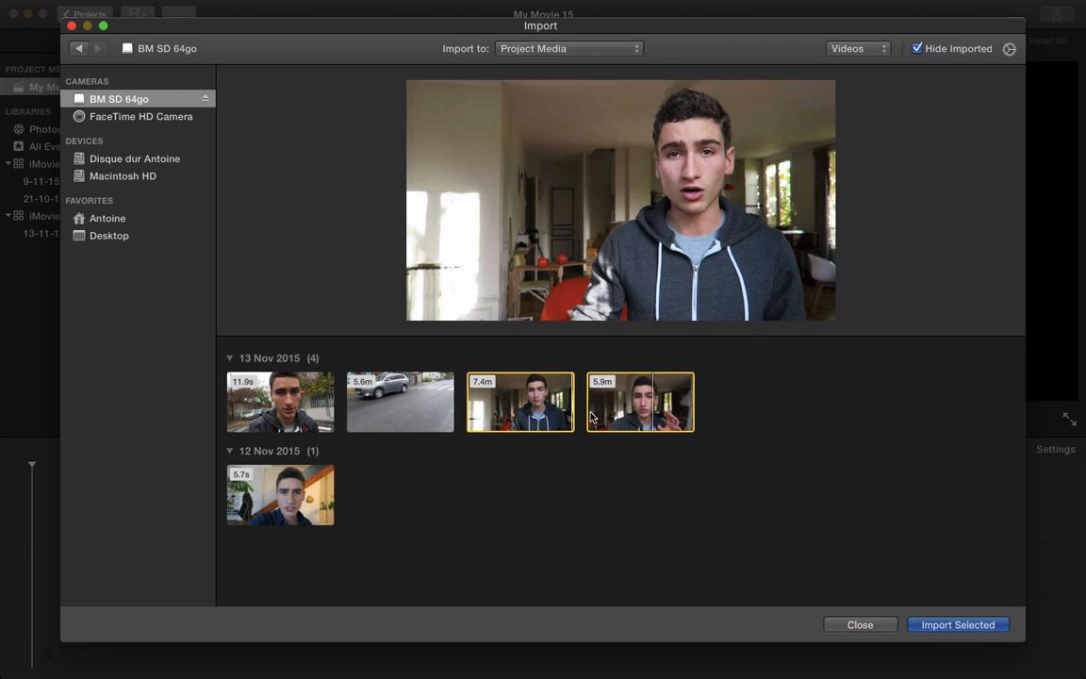
super+click(601, 417)
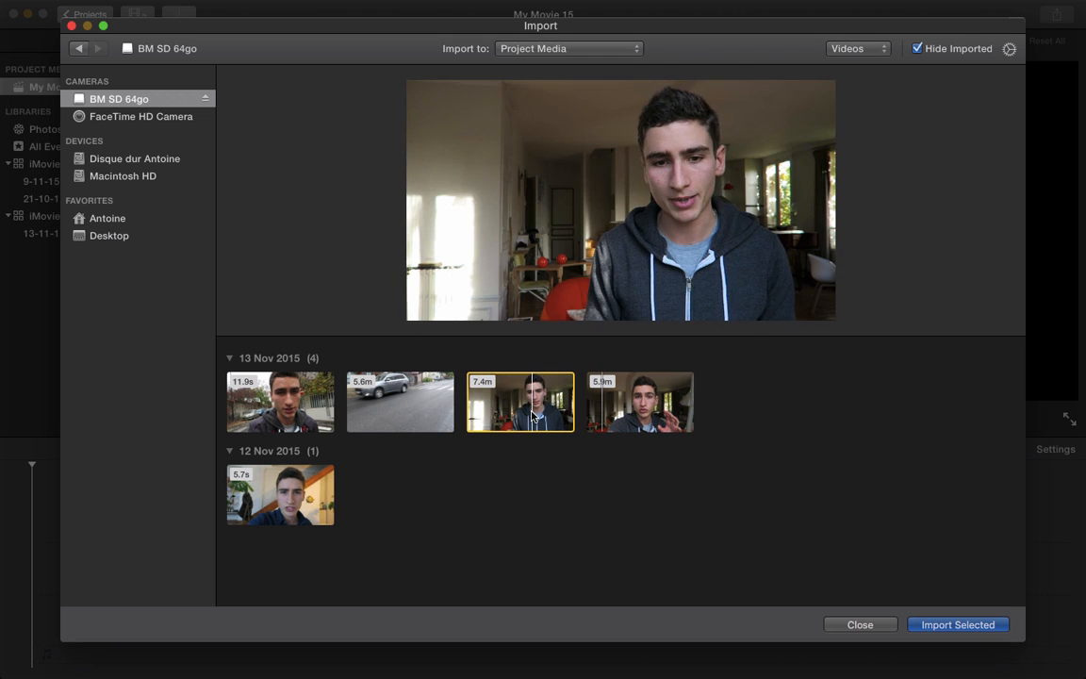
click(955, 625)
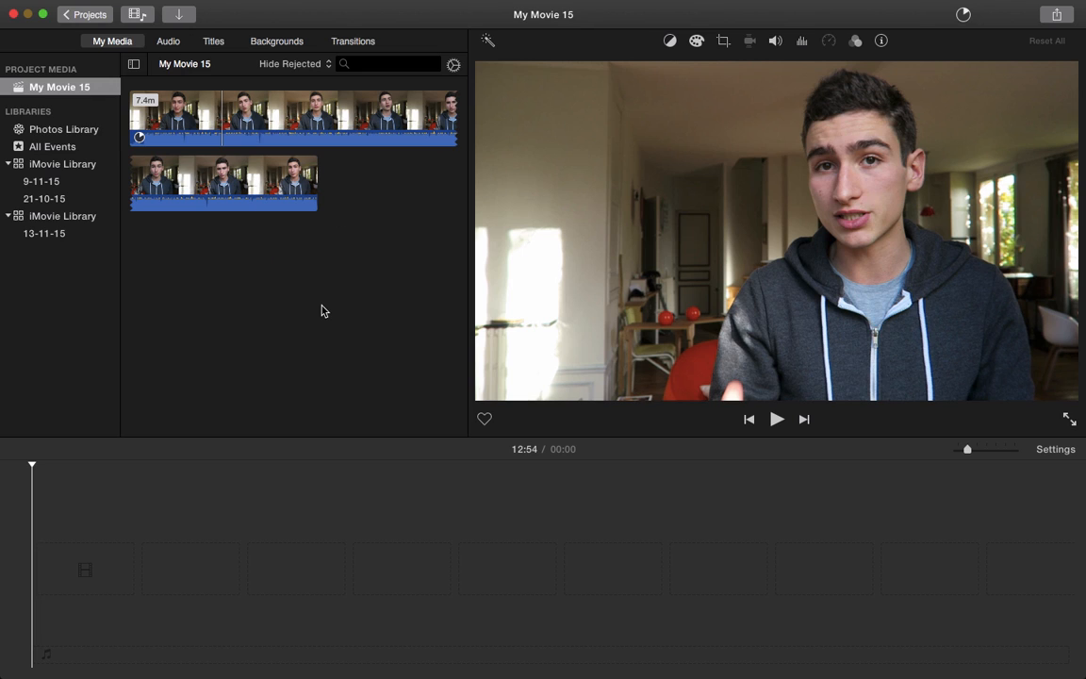
Drag MVI_0152_hyperlapse_8x_std.mp4 from the Finder desktop into the iMovie timeline
key(ctrl+Left)
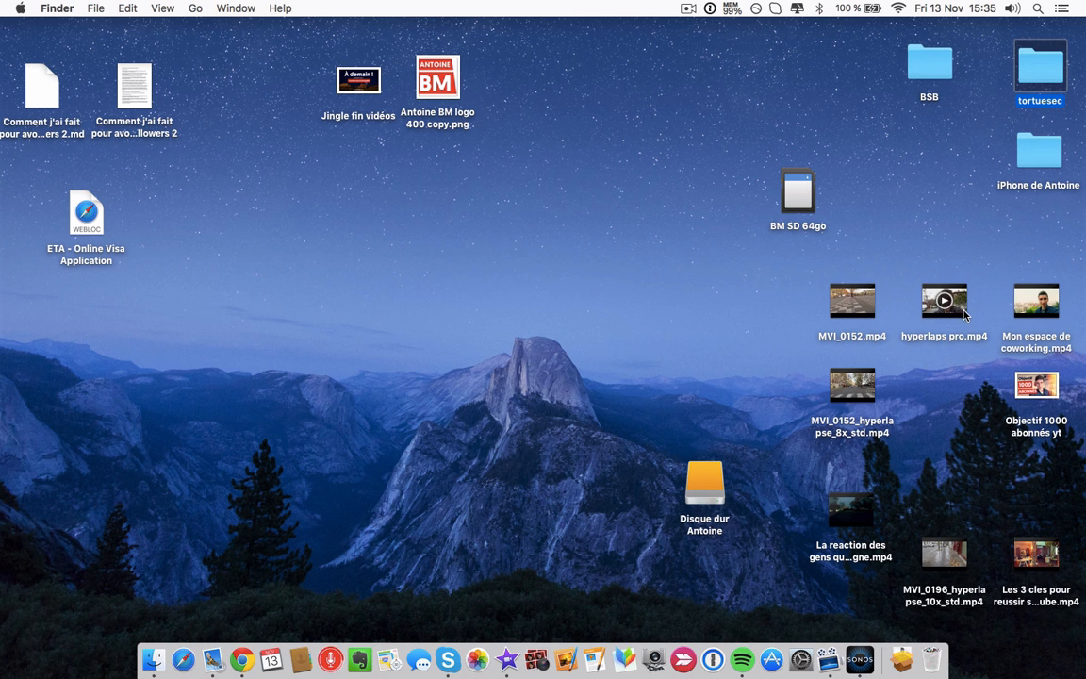
drag(867, 402, 57, 528)
key(ctrl+Right)
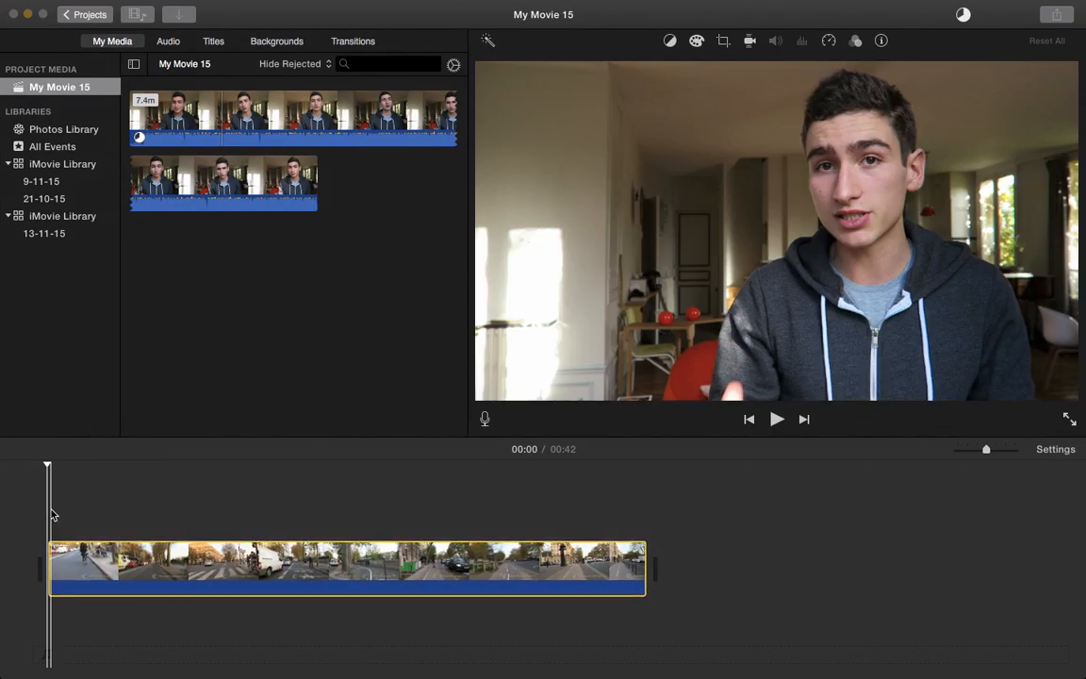
Set the street hyperlapse clip to Fast 2x speed and play it back from the start
key(space)
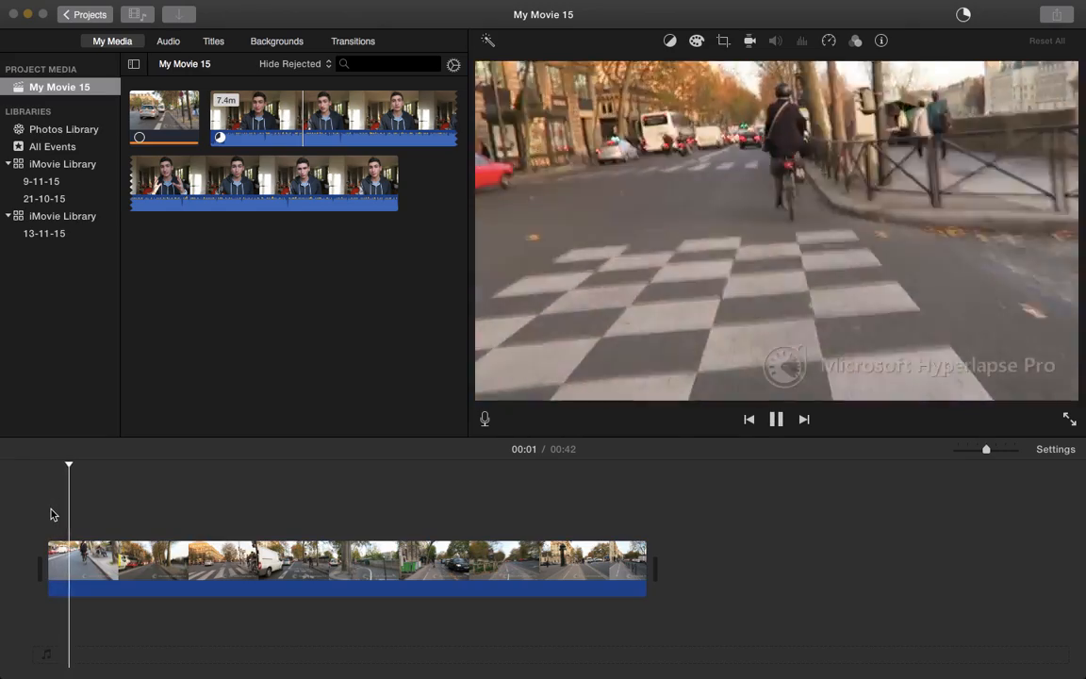
key(space)
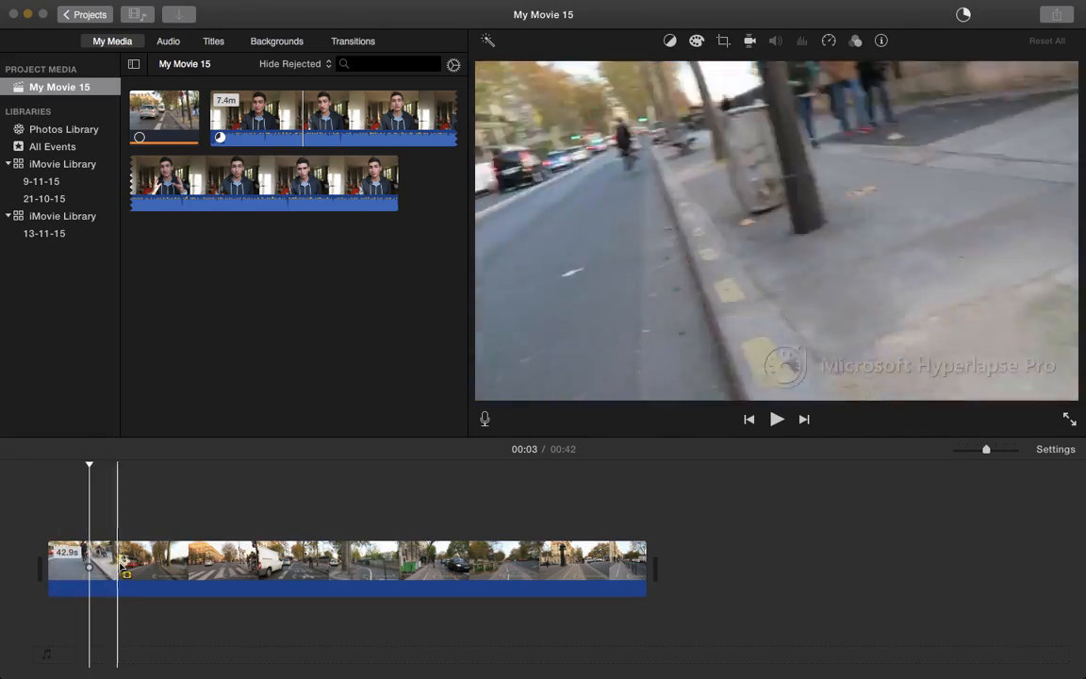
click(118, 566)
click(828, 41)
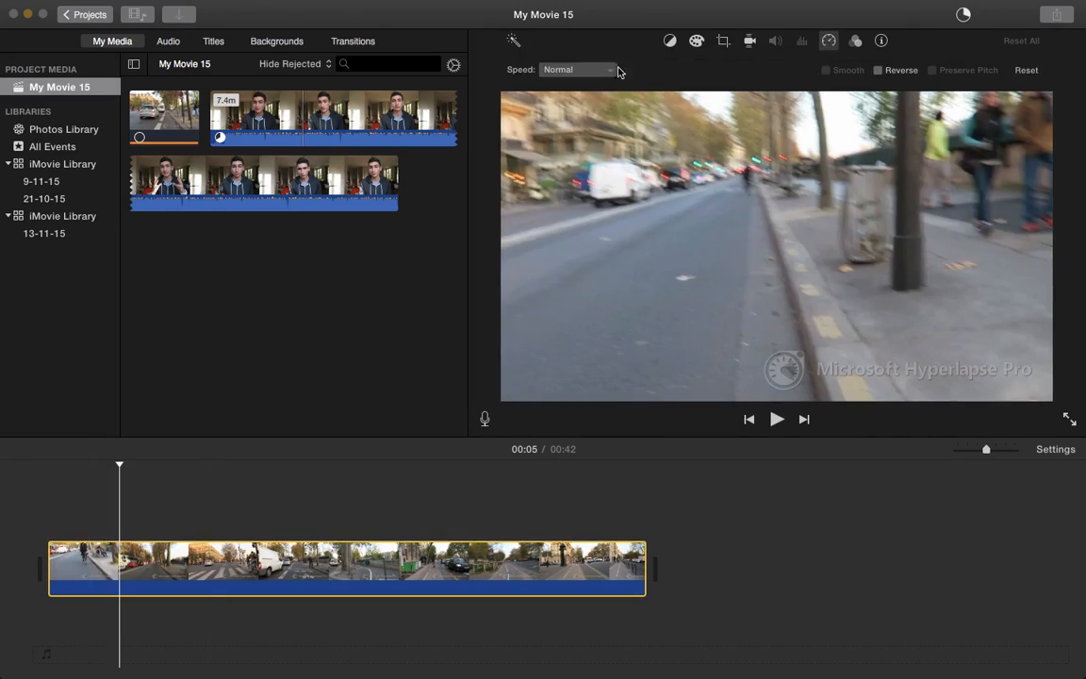
click(609, 70)
click(581, 113)
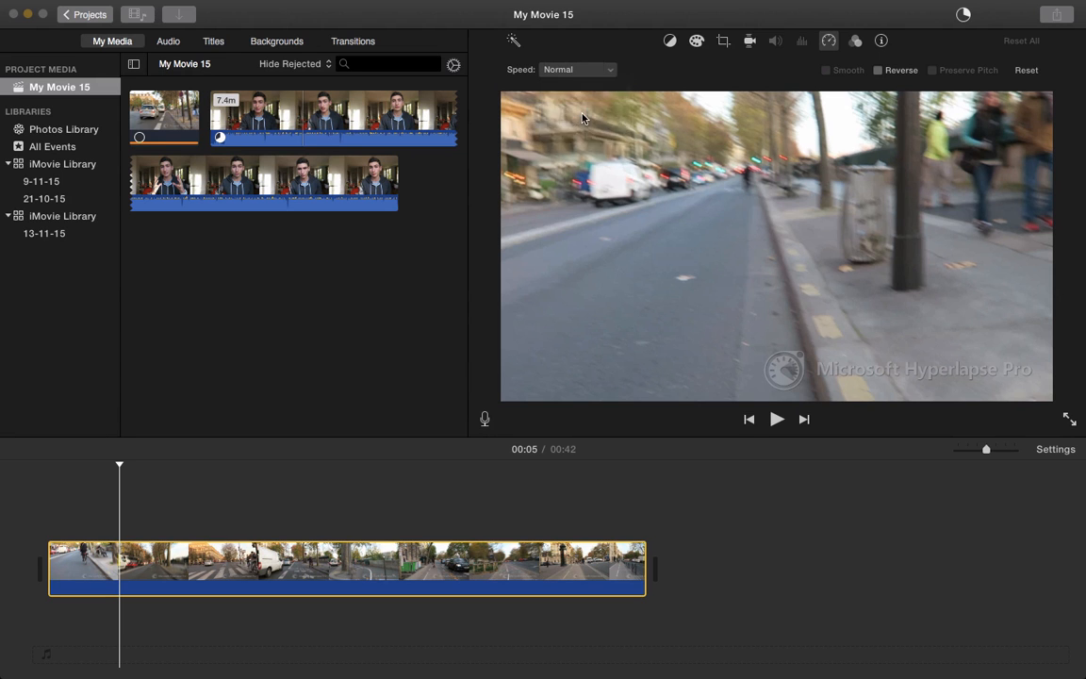
click(47, 501)
key(space)
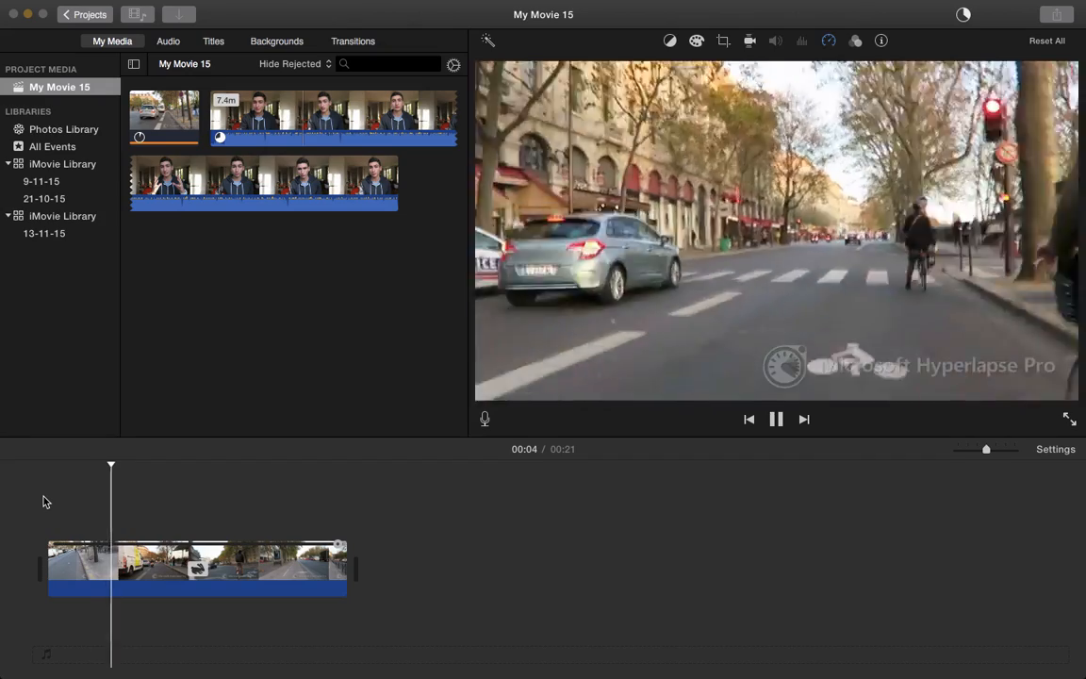
key(space)
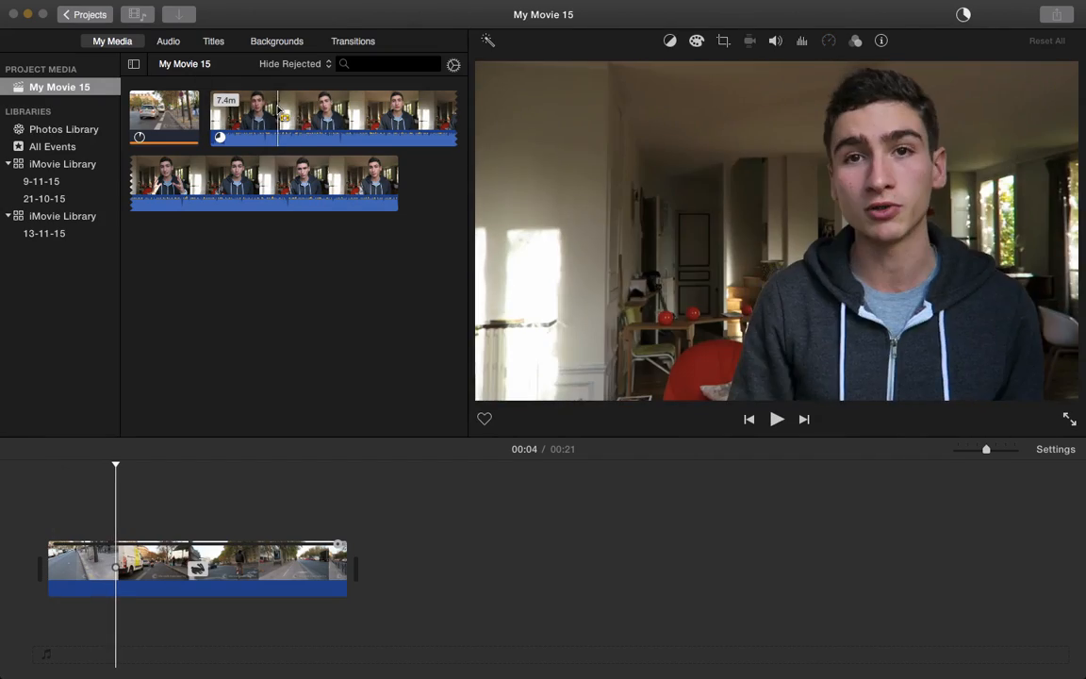
Drag the 7.4m talking-head clip from My Media into the timeline after the street clip
click(300, 102)
drag(300, 101, 482, 545)
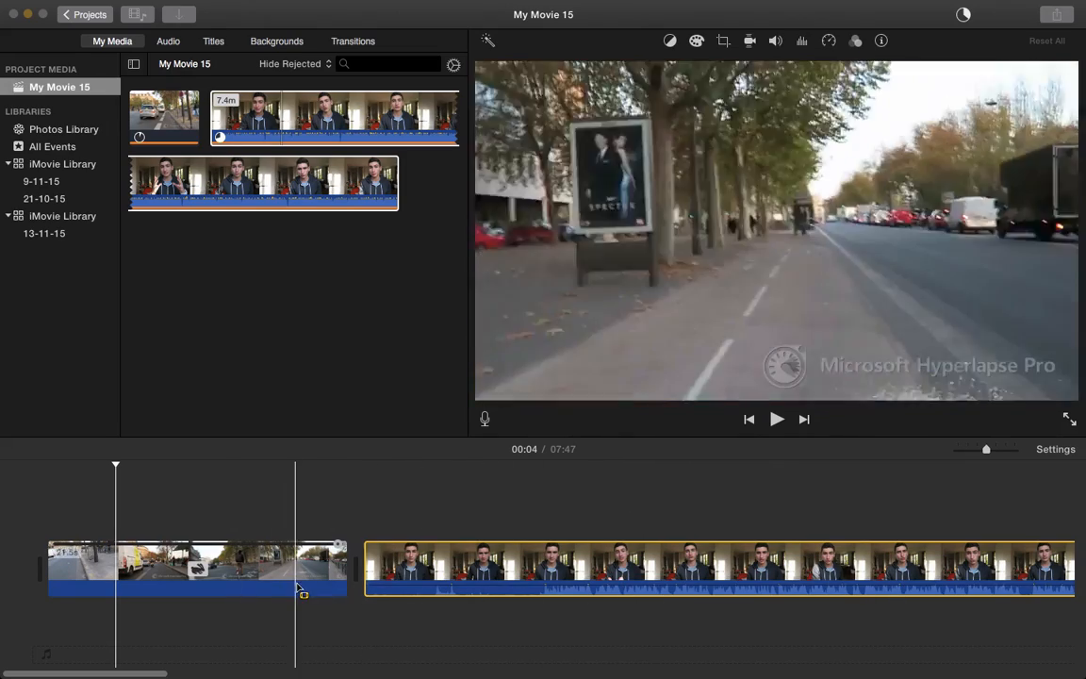
scroll(473, 572, right, 3)
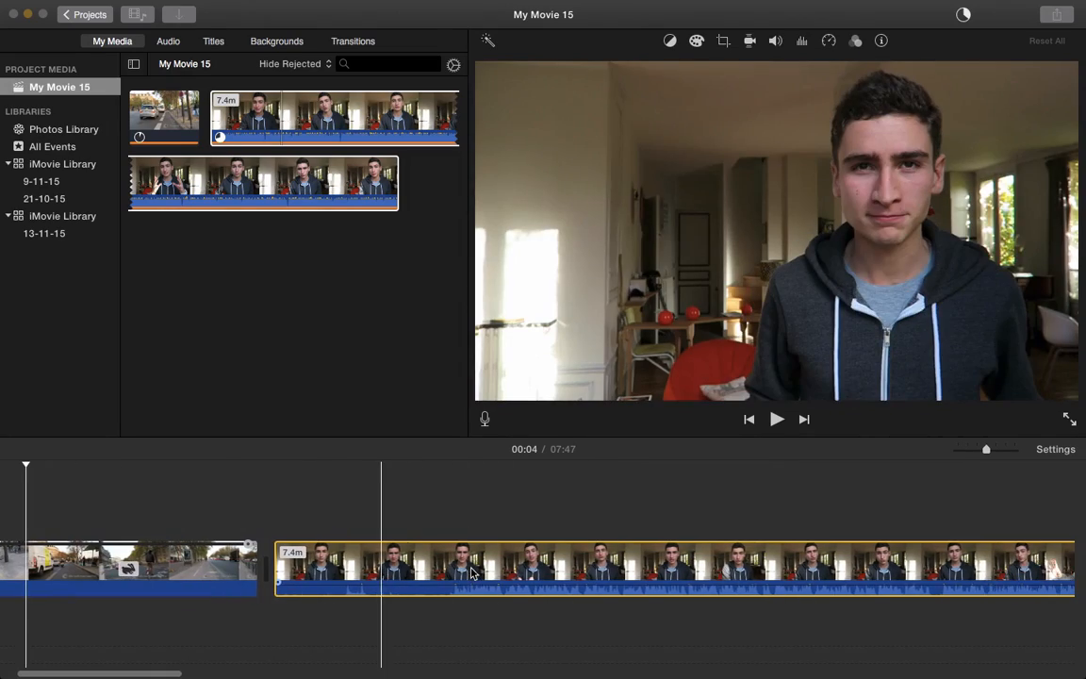
scroll(473, 577, left, 3)
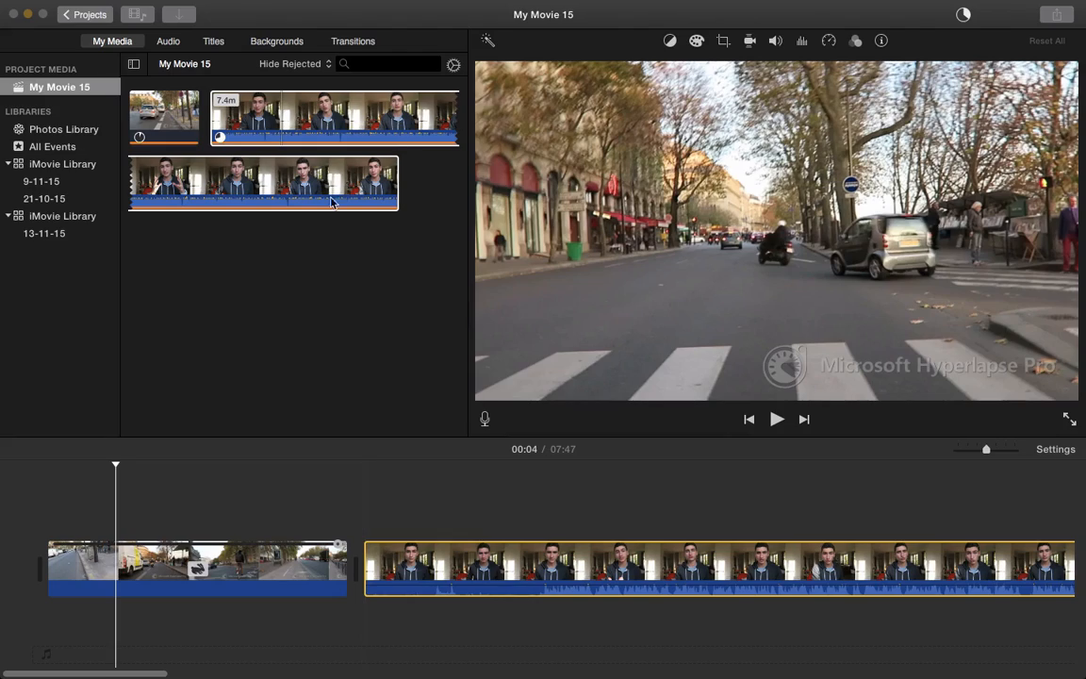
Preview the talking-head clip in the timeline with the volume raised
click(334, 179)
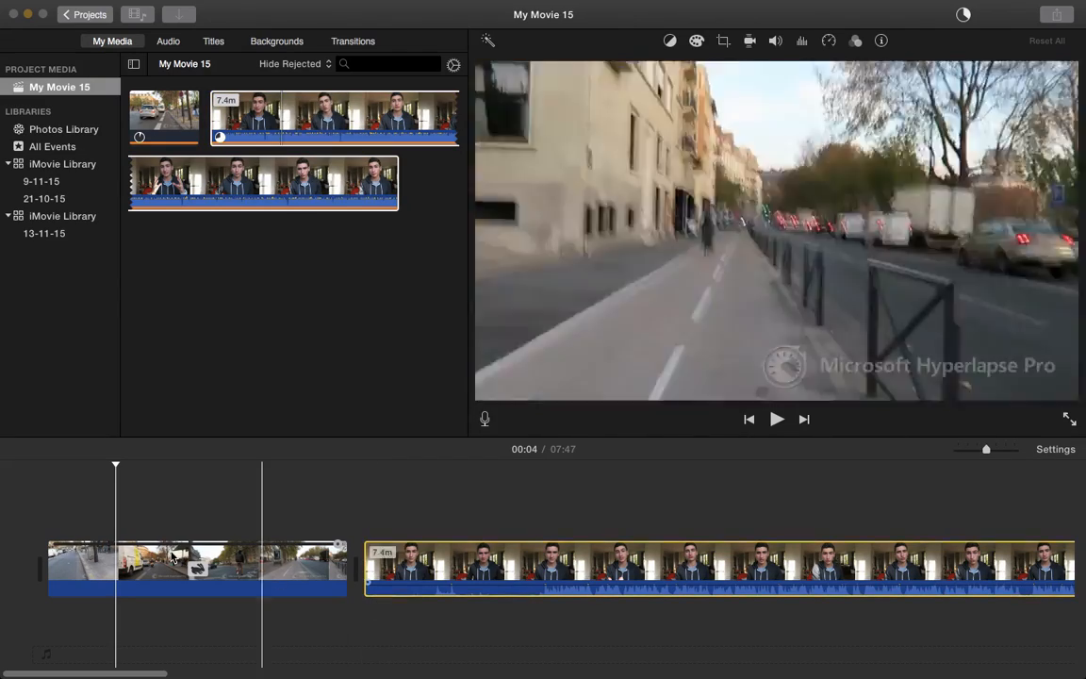
click(614, 571)
scroll(614, 570, right, 8)
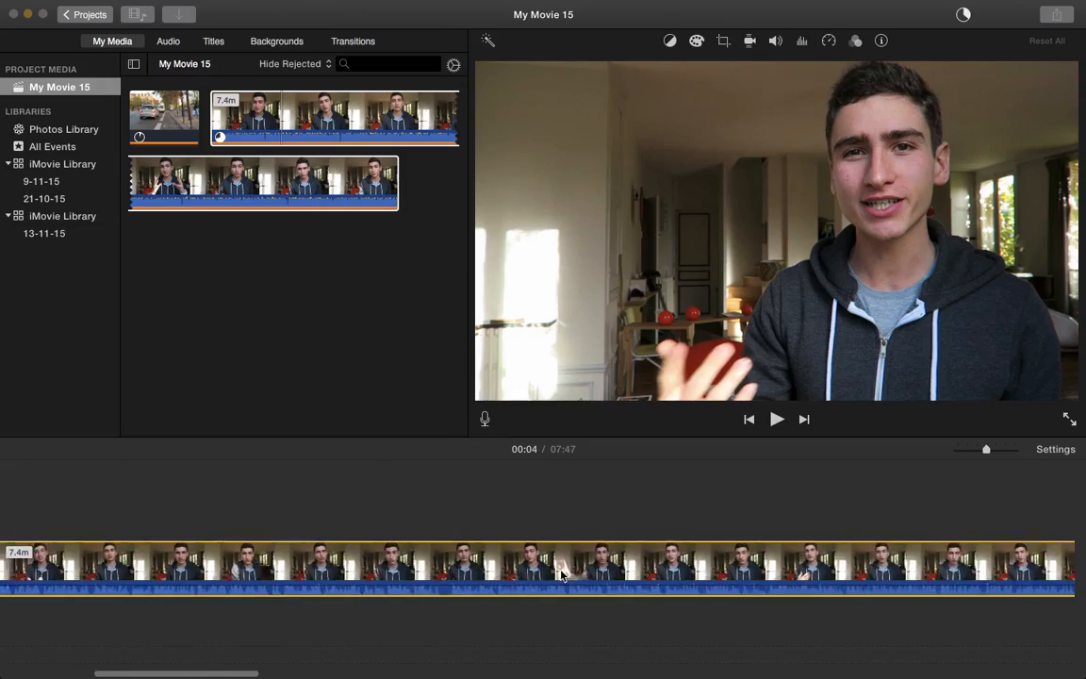
scroll(562, 575, left, 8)
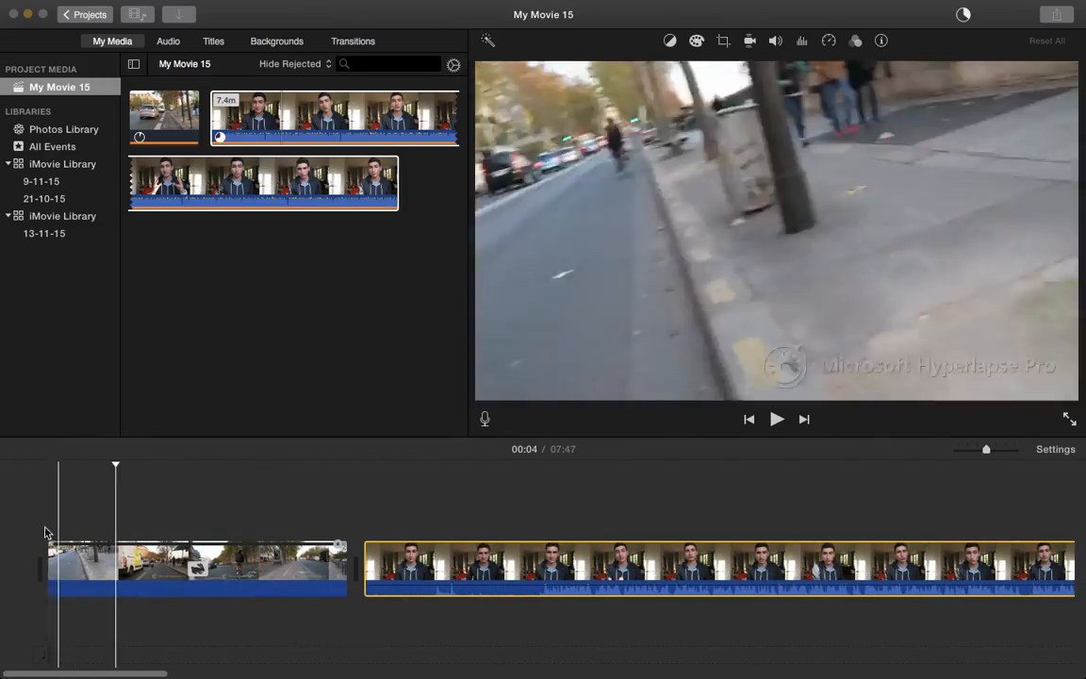
key(XF86AudioRaiseVolume)
key(space)
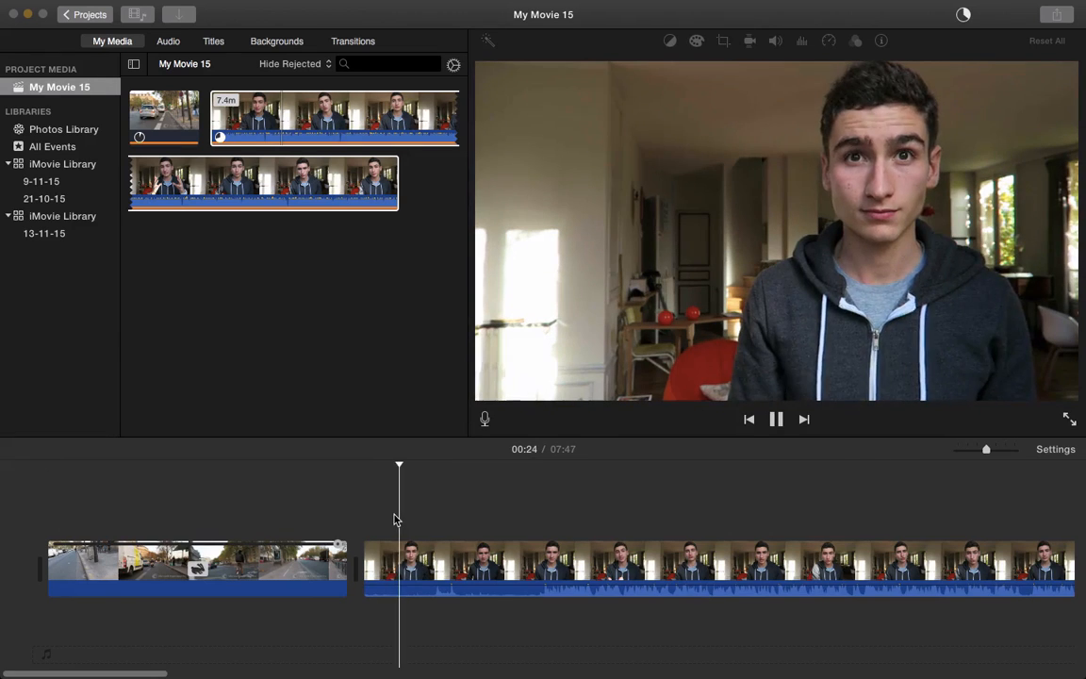
click(519, 523)
key(space)
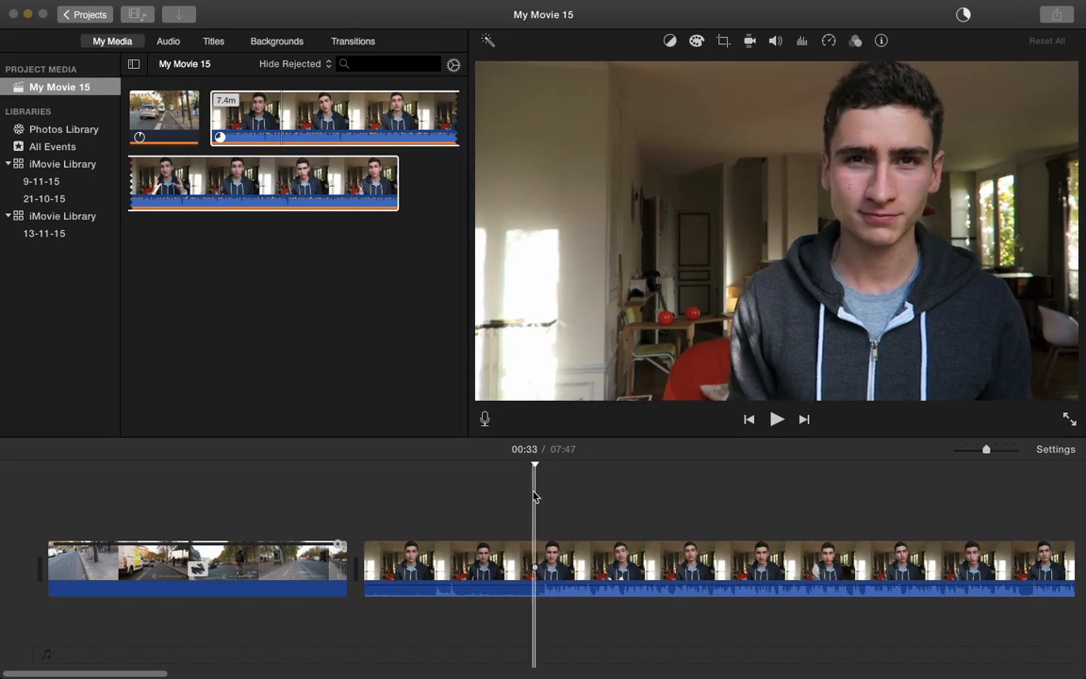
Split the talking-head clip 13 seconds in, delete the opening part, and play the join
click(542, 549)
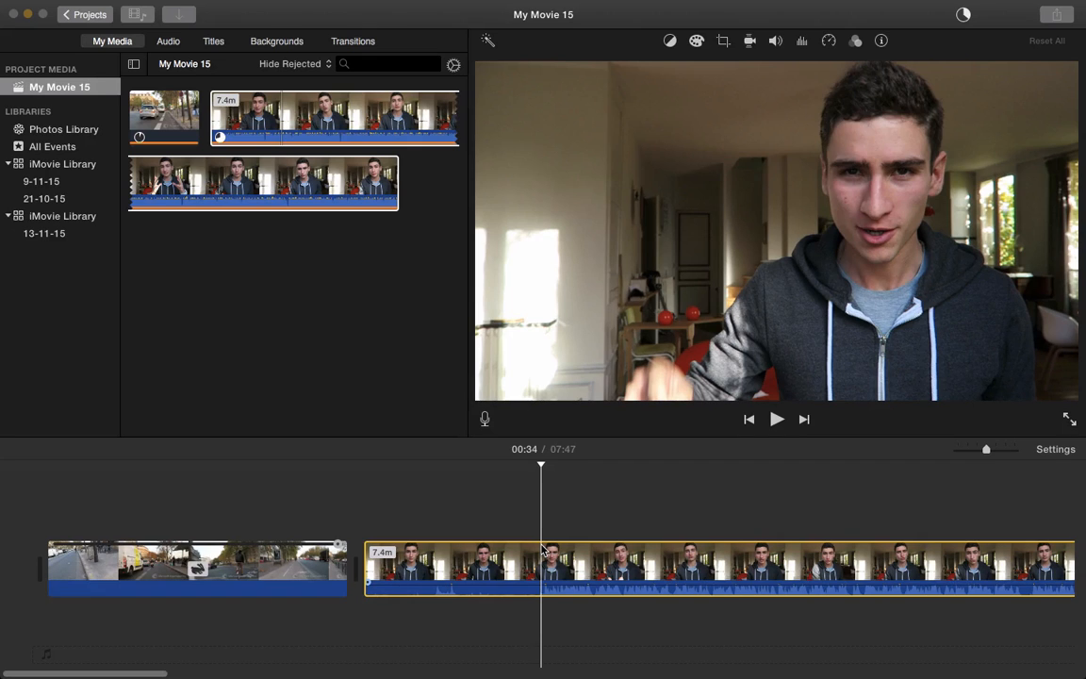
key(super+b)
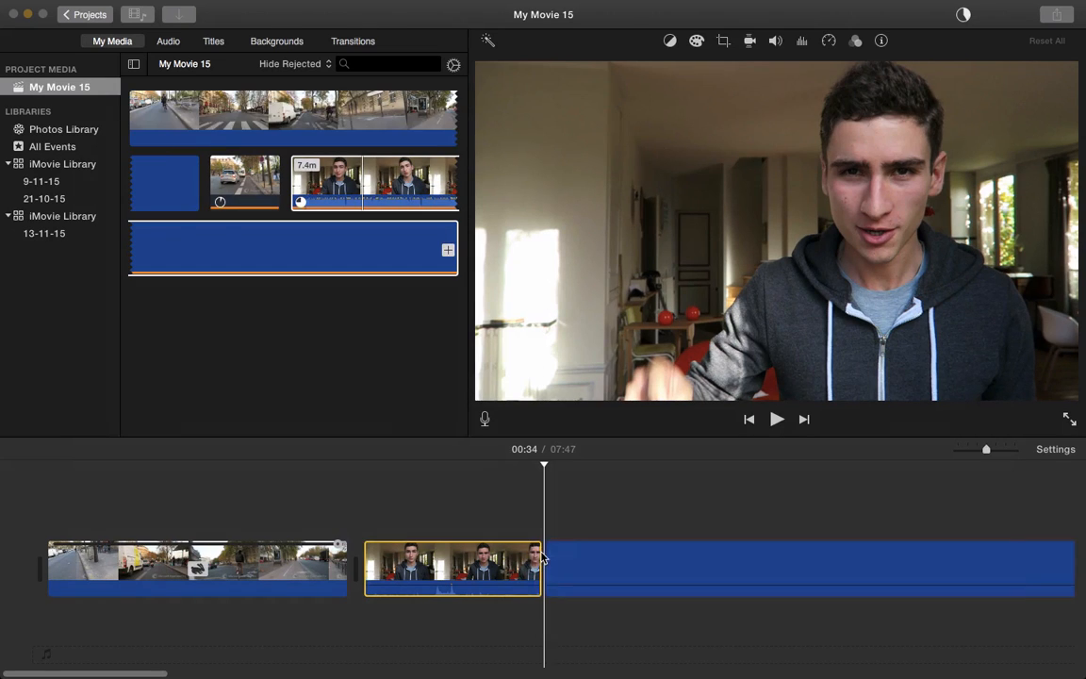
key(Delete)
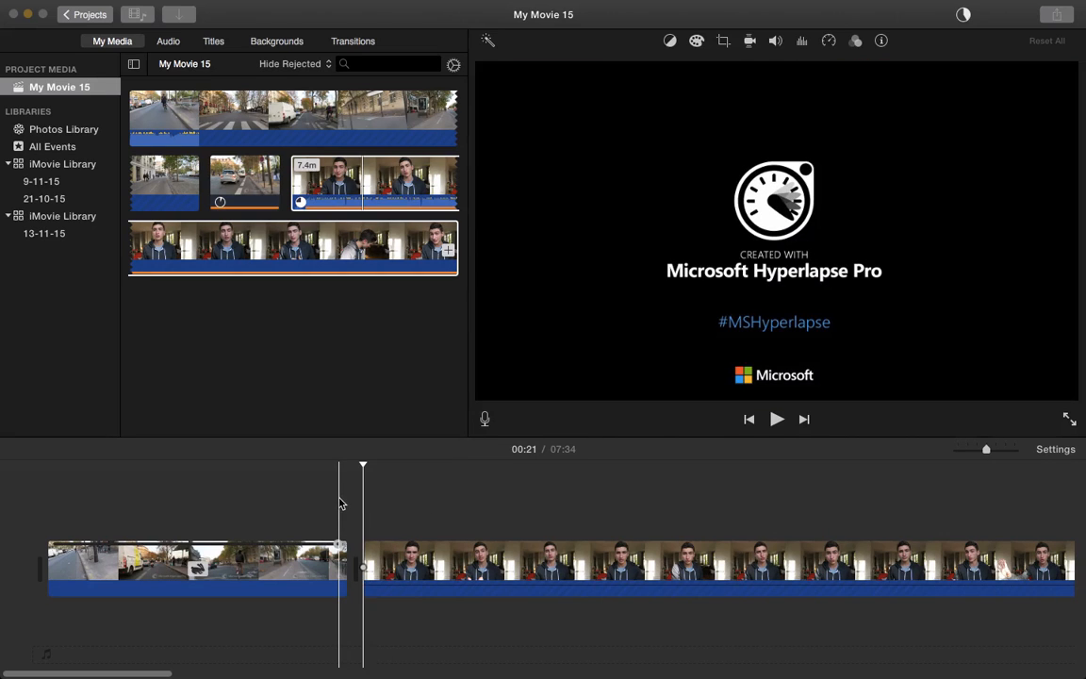
key(space)
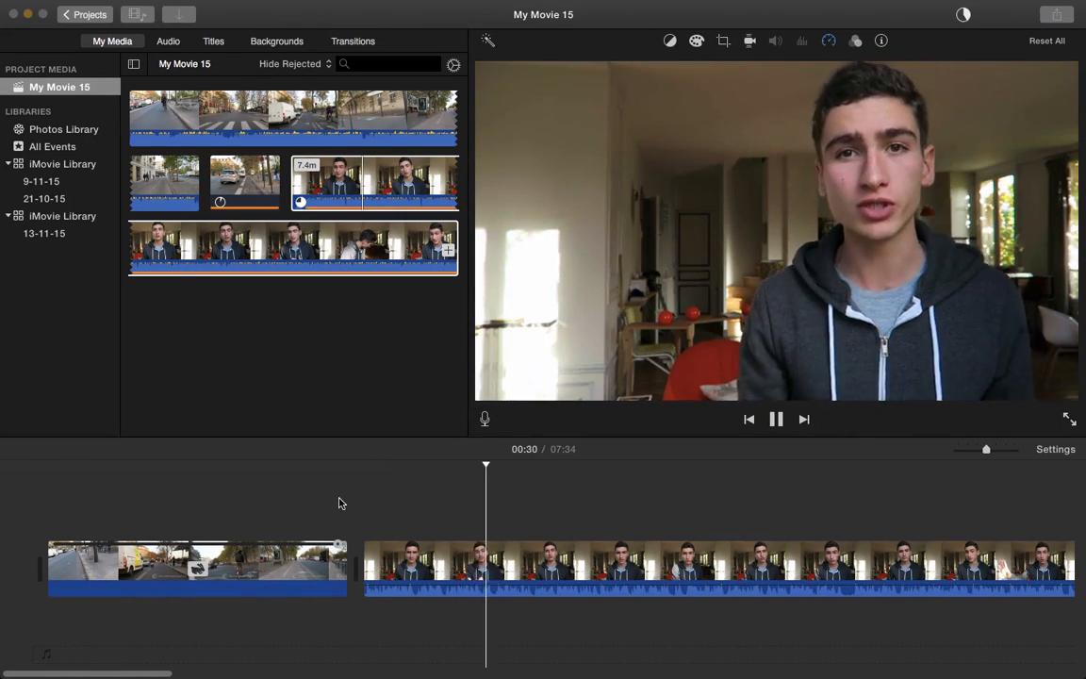
key(space)
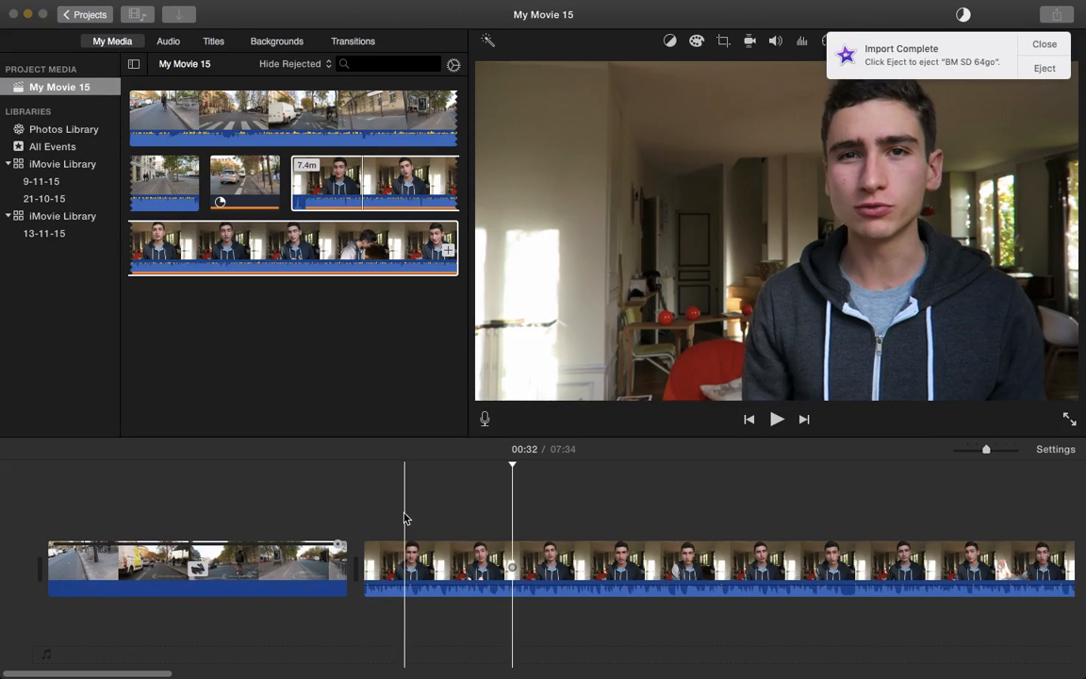
Dismiss the Import Complete notification and play through the trimmed talking-head section
click(1040, 44)
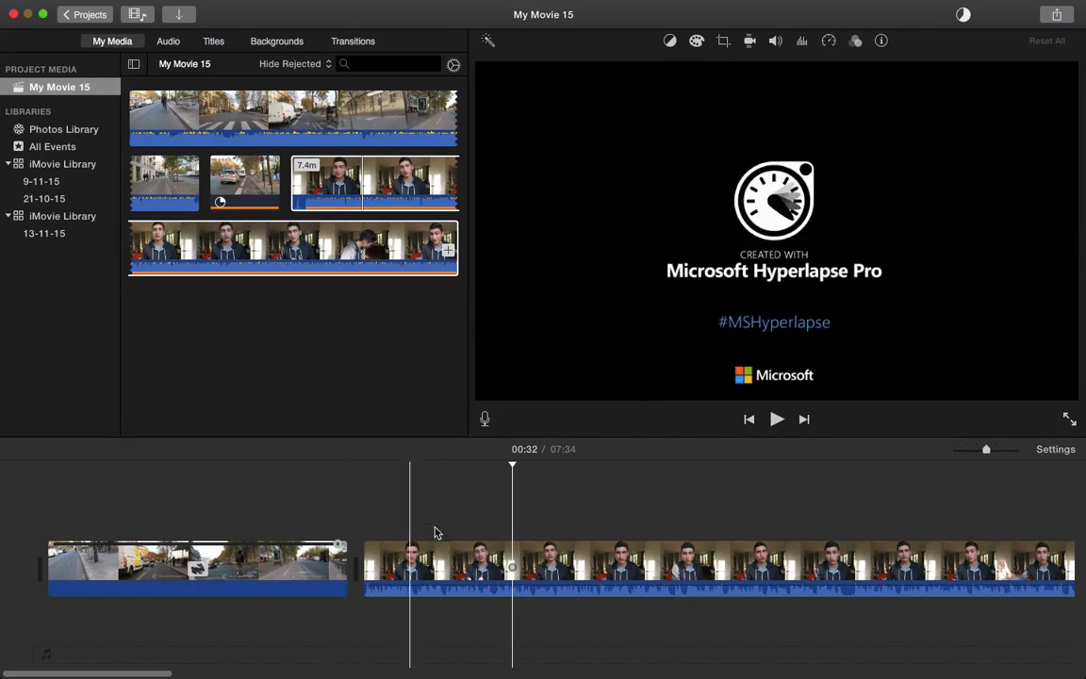
key(space)
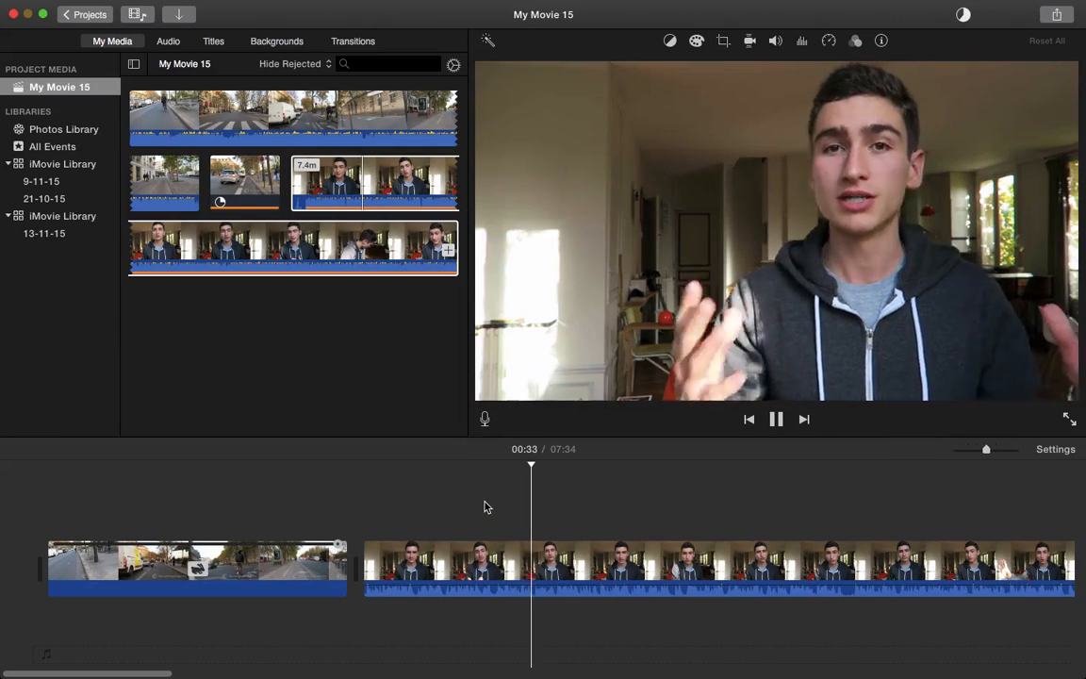
scroll(484, 507, right, 3)
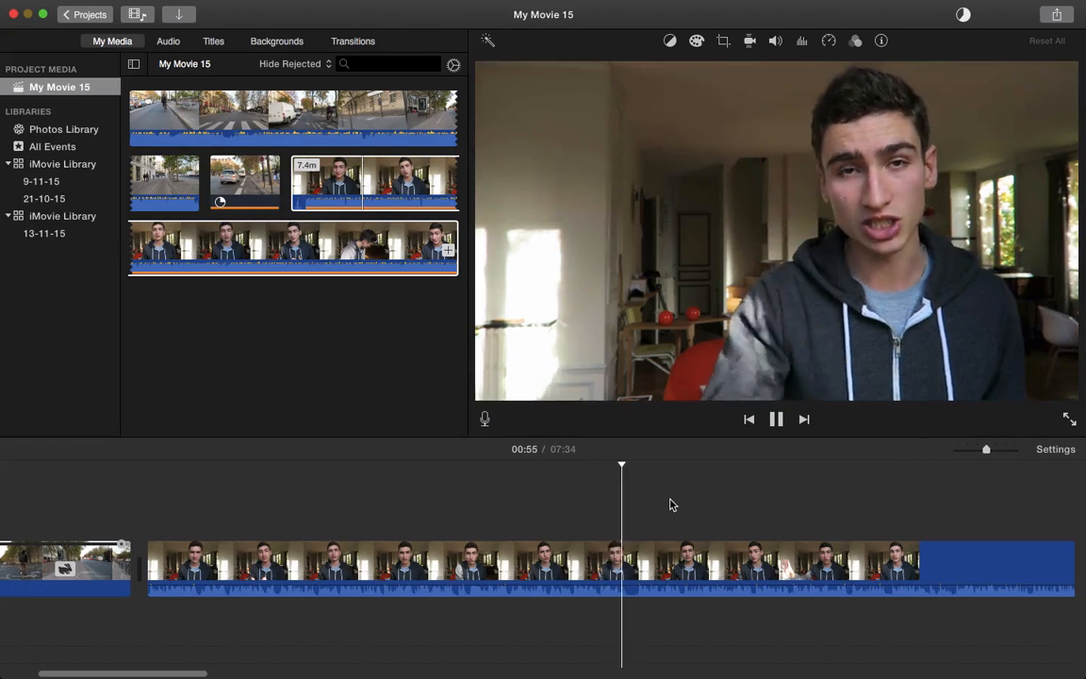
Split the talking-head clip and move its first 34.6-second piece ahead of the street hyperlapse
key(space)
click(630, 547)
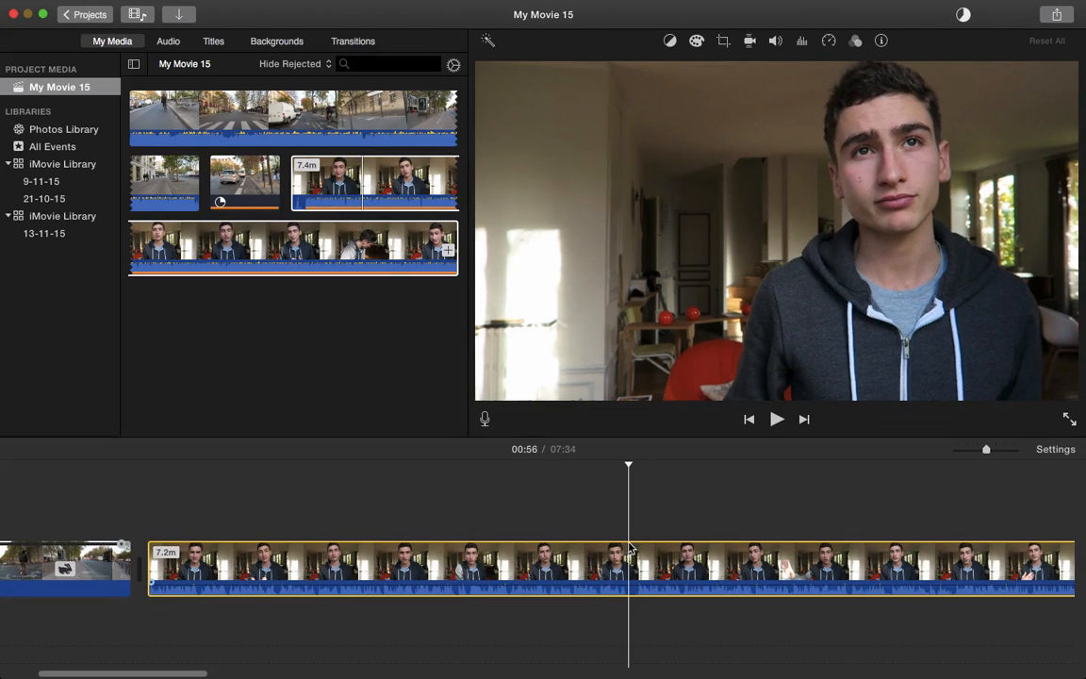
key(super+b)
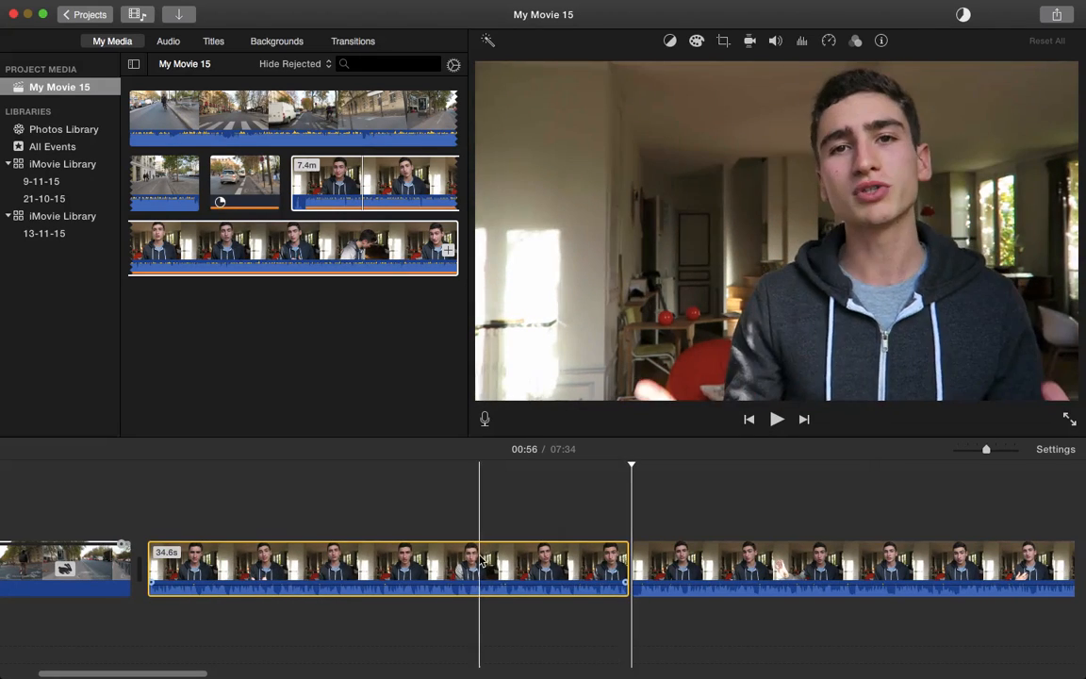
drag(471, 565, 90, 538)
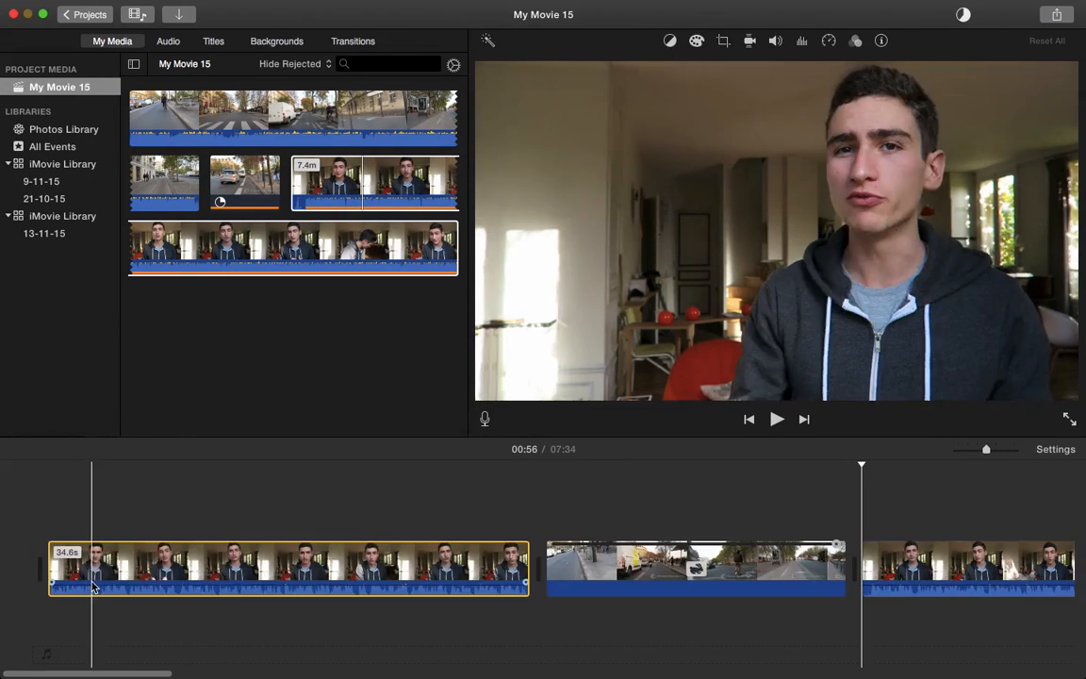
Split the street clip at 00:47 and delete its 8.2-second Hyperlapse end-card section
click(632, 561)
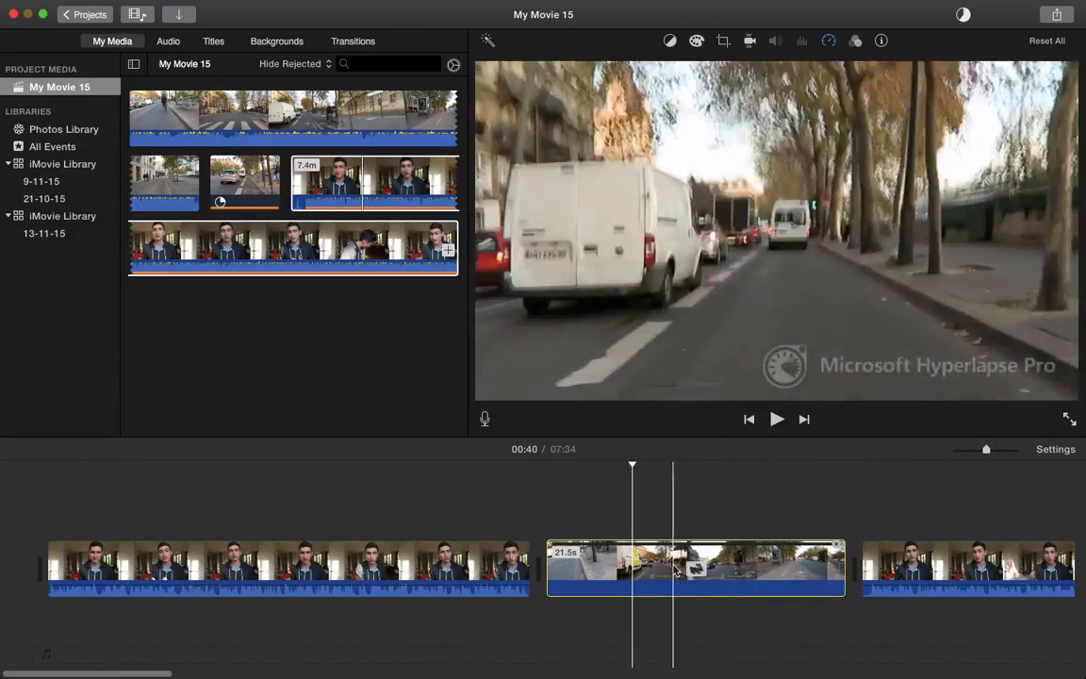
scroll(810, 589, right, 5)
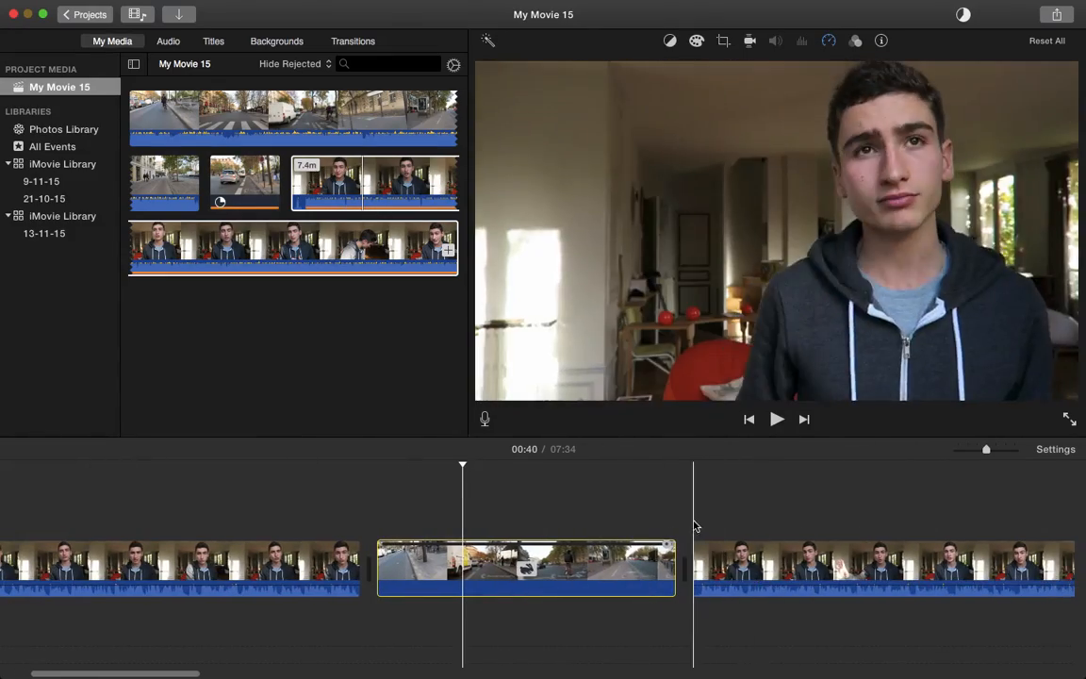
click(698, 547)
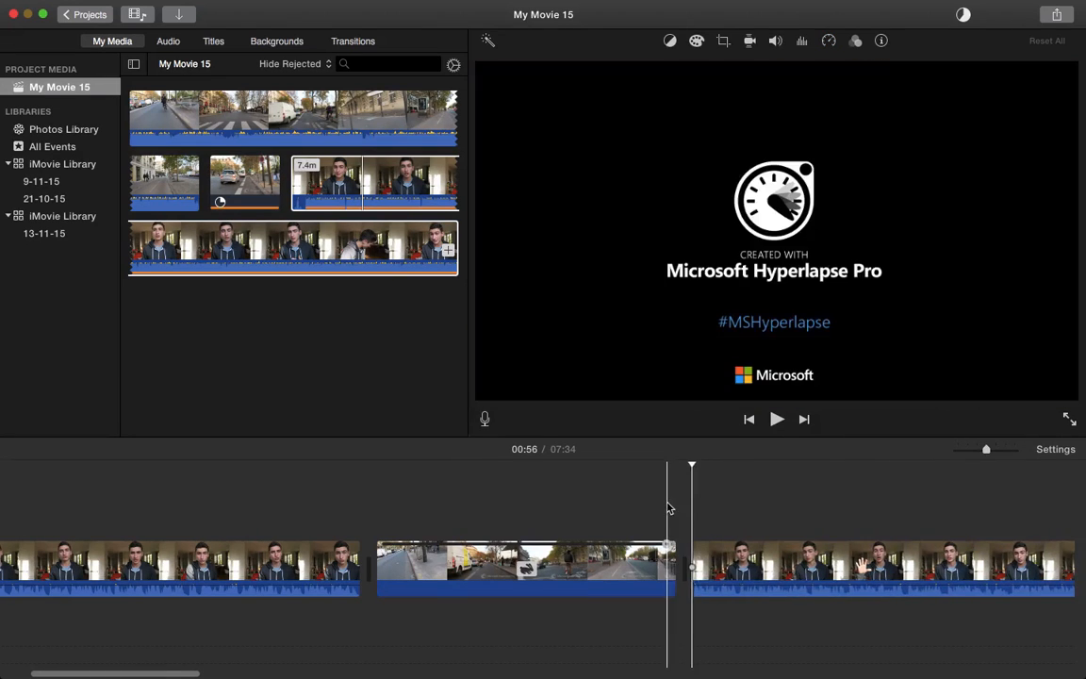
click(667, 509)
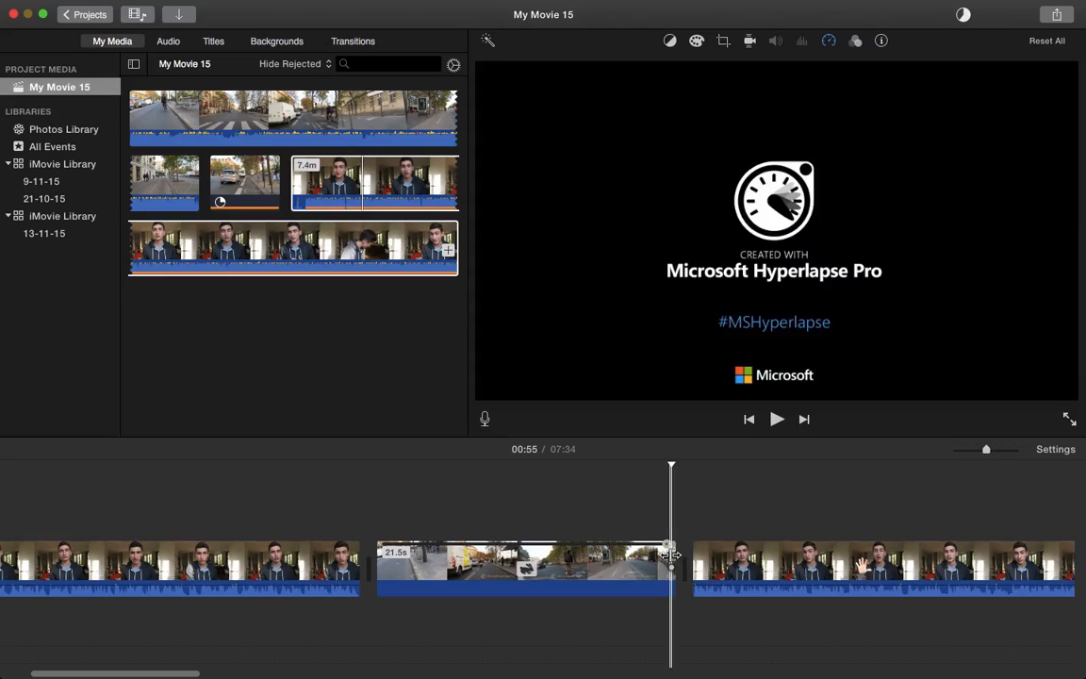
click(659, 560)
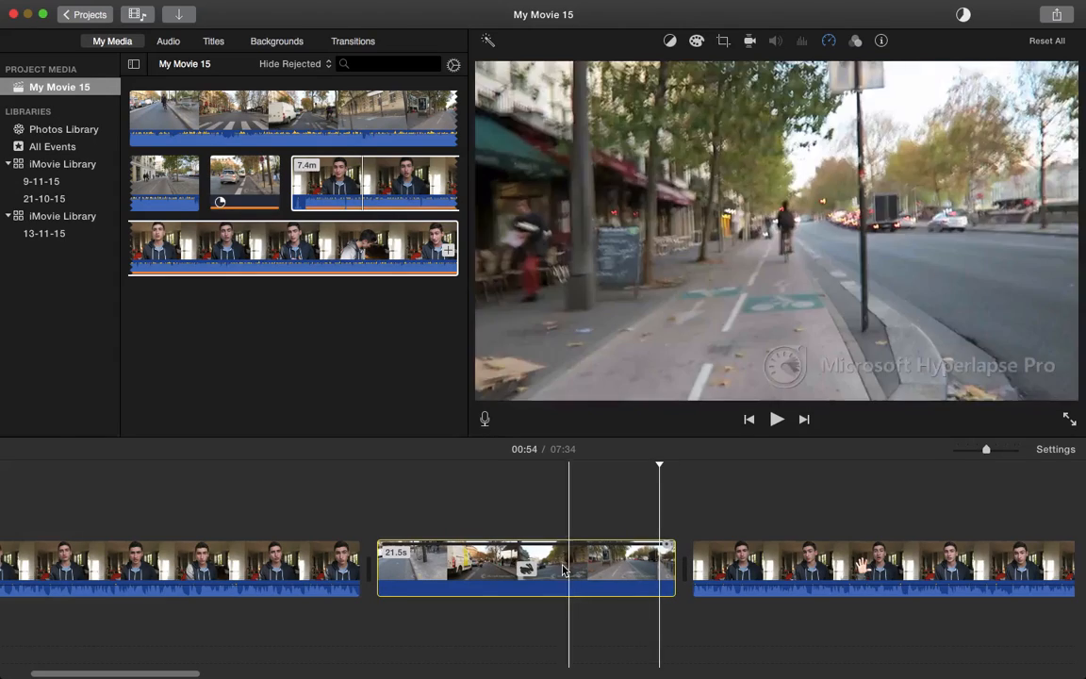
click(562, 569)
key(super+b)
click(580, 569)
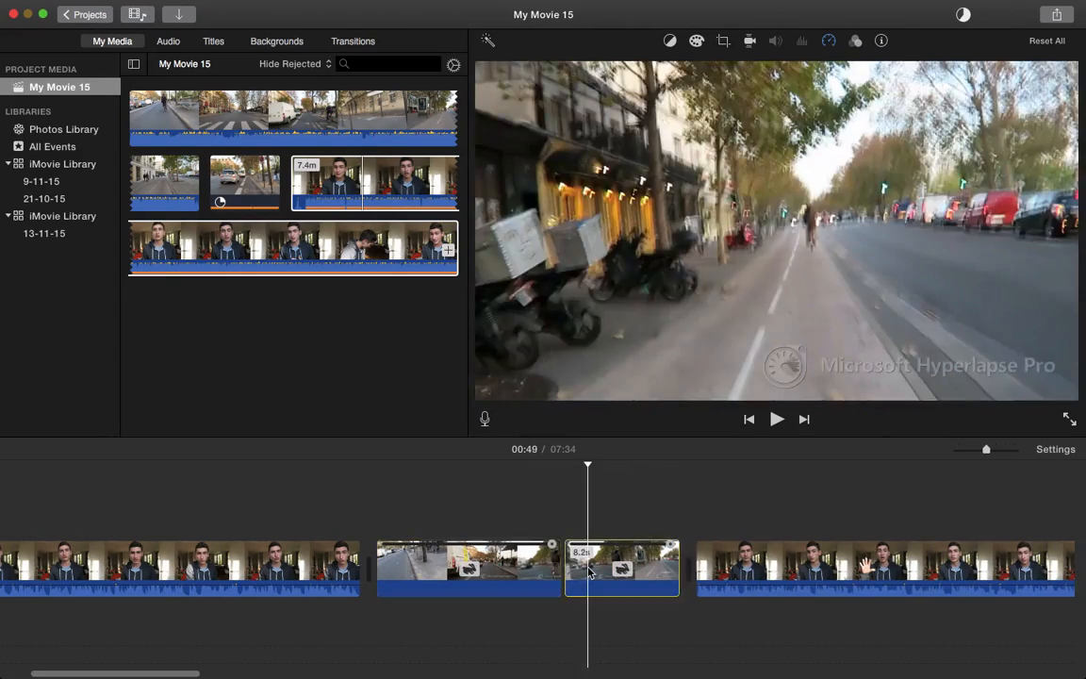
key(Delete)
Play across the cut to check the movie, now 7:26 long
key(space)
scroll(603, 566, right, 5)
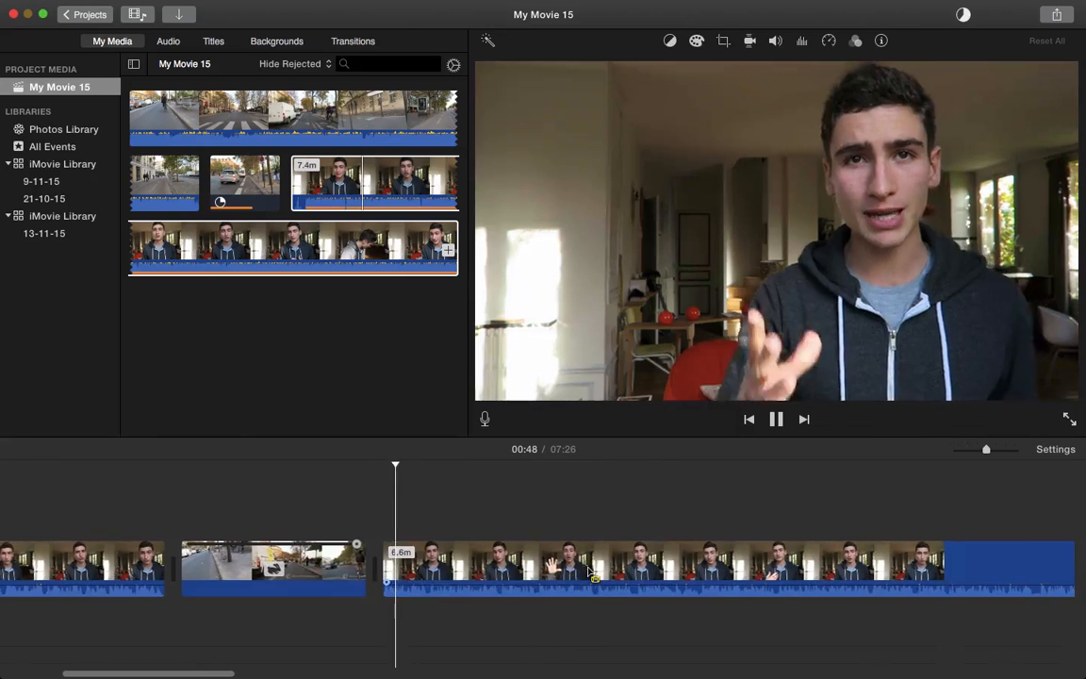
click(634, 537)
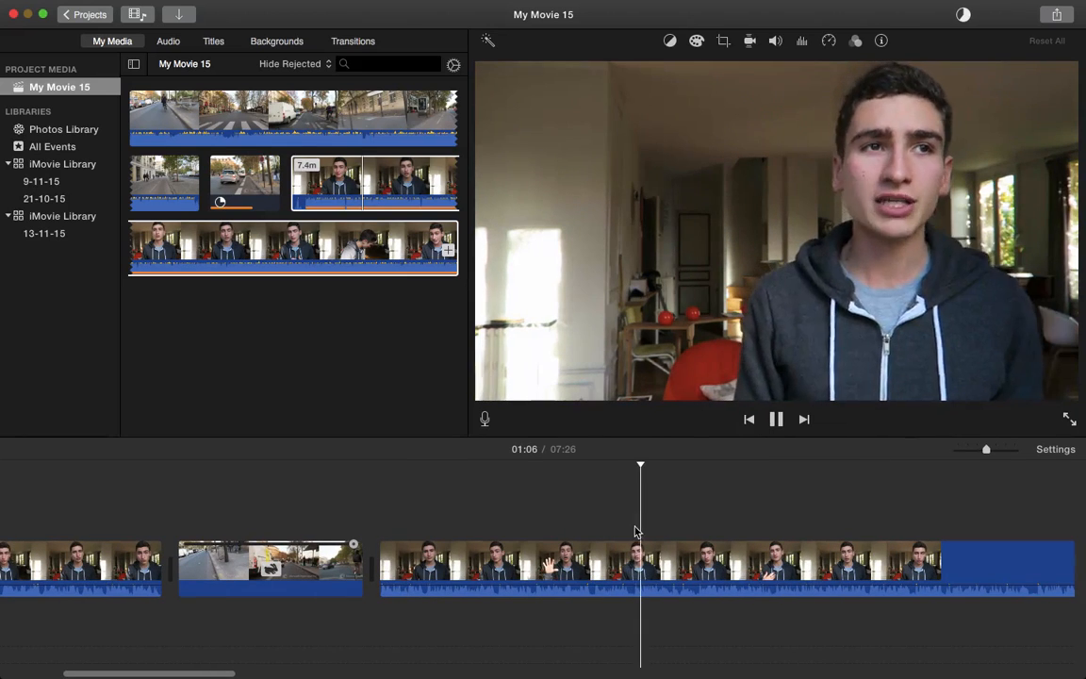
scroll(637, 533, right, 5)
key(space)
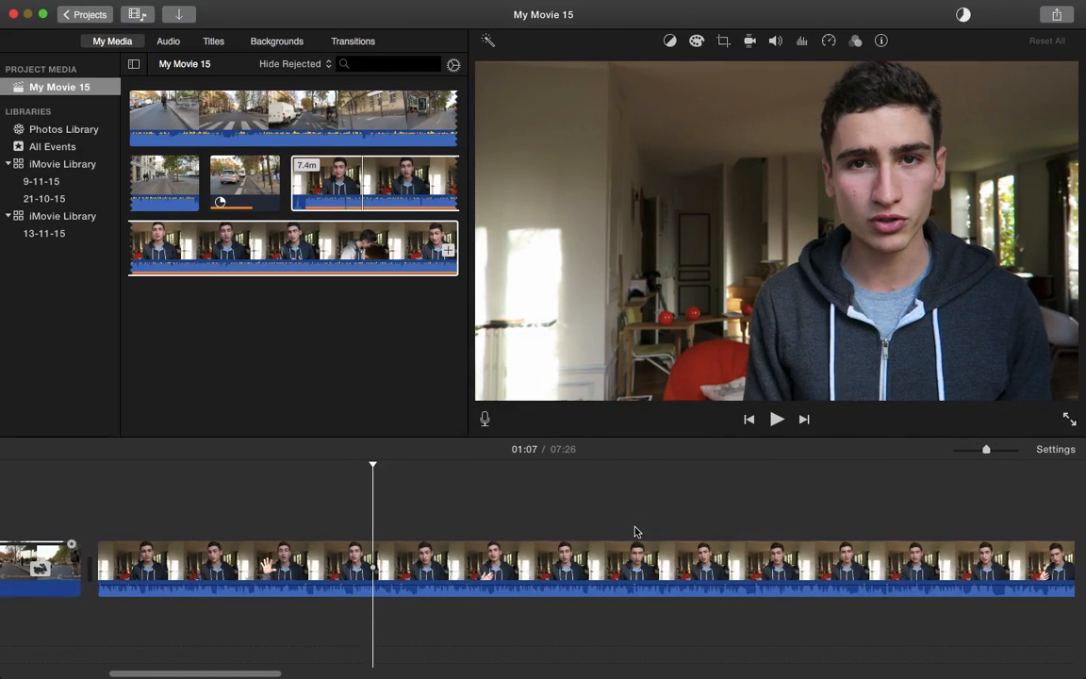
scroll(634, 532, right, 4)
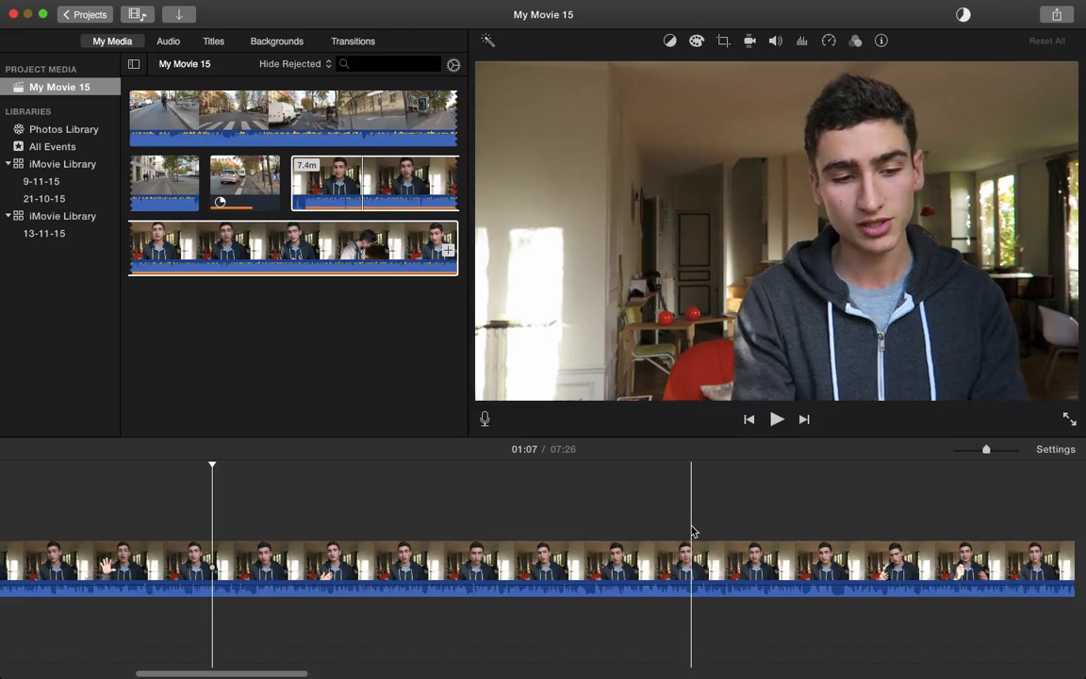
Play through the talking-head footage to locate the unwanted stretch around 01:52–01:57
key(space)
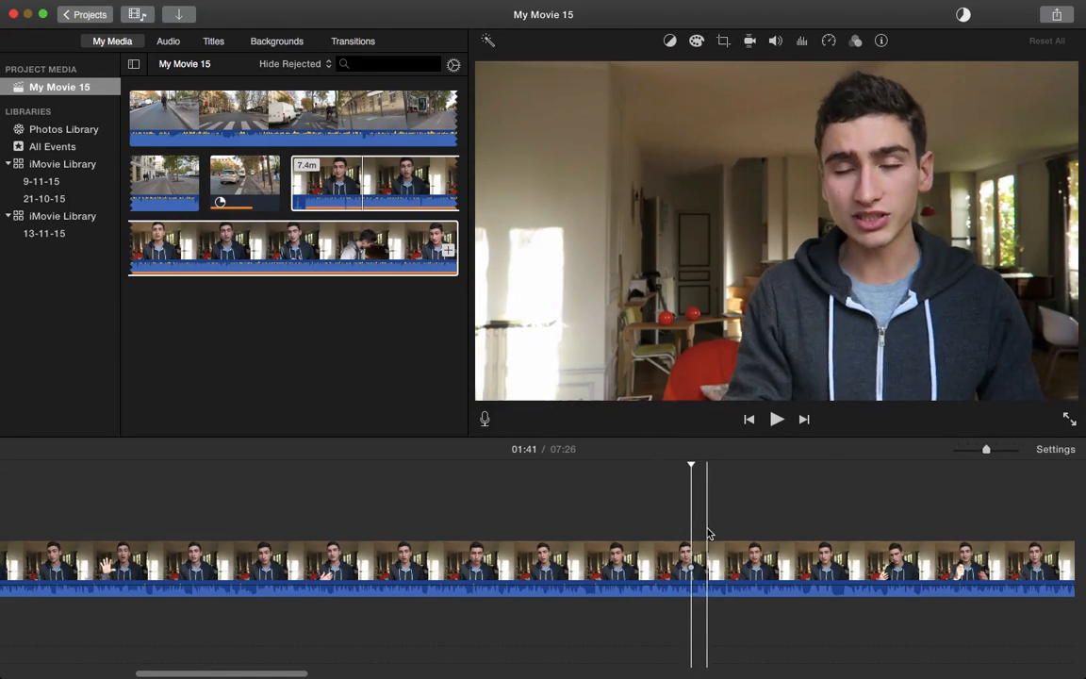
scroll(709, 533, right, 3)
key(space)
key(space)
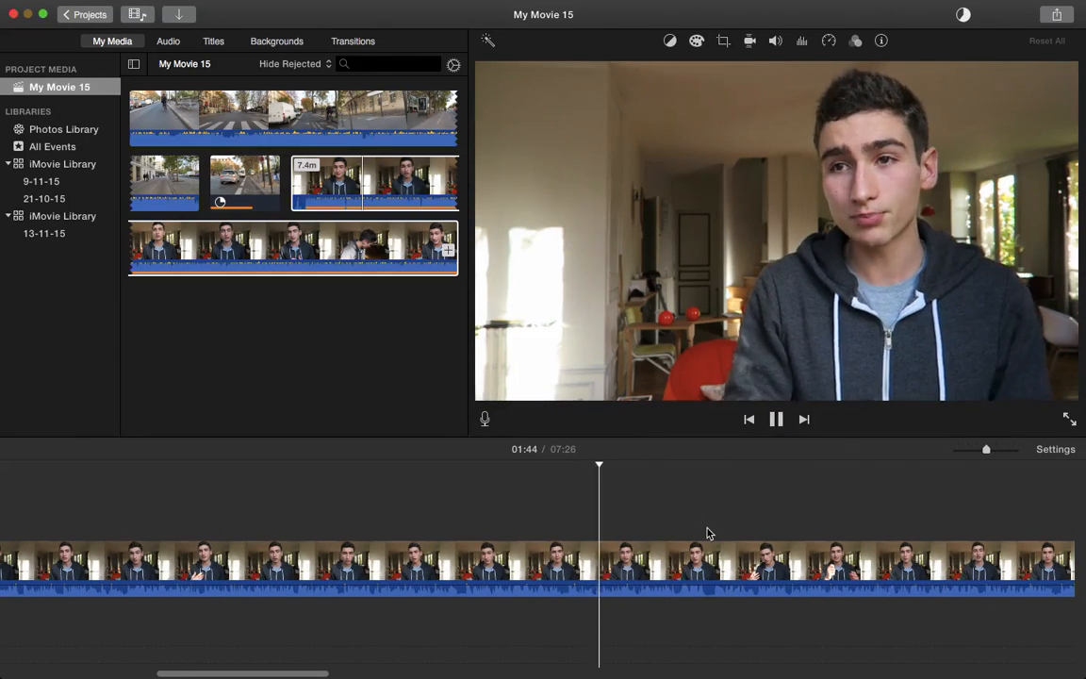
key(space)
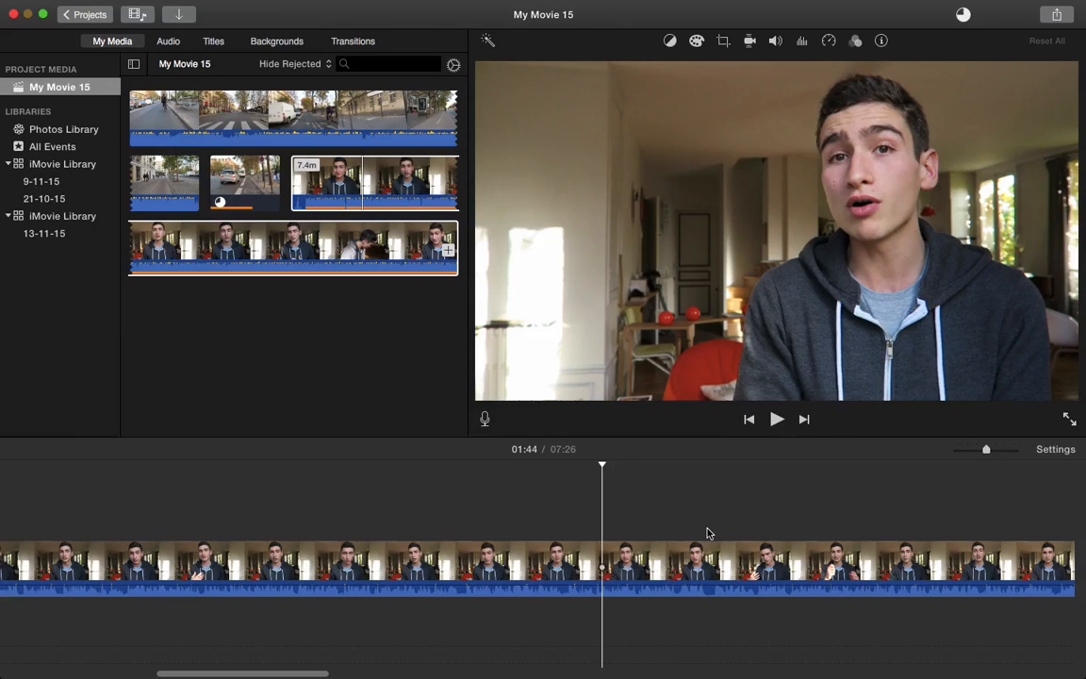
key(space)
scroll(705, 534, right, 5)
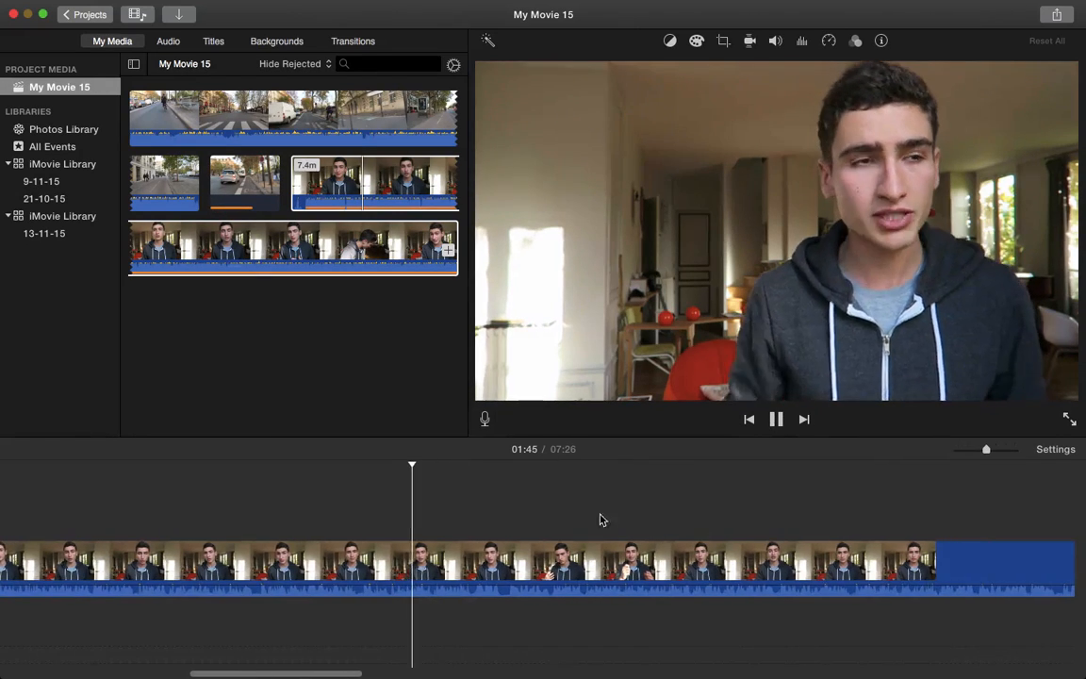
click(504, 536)
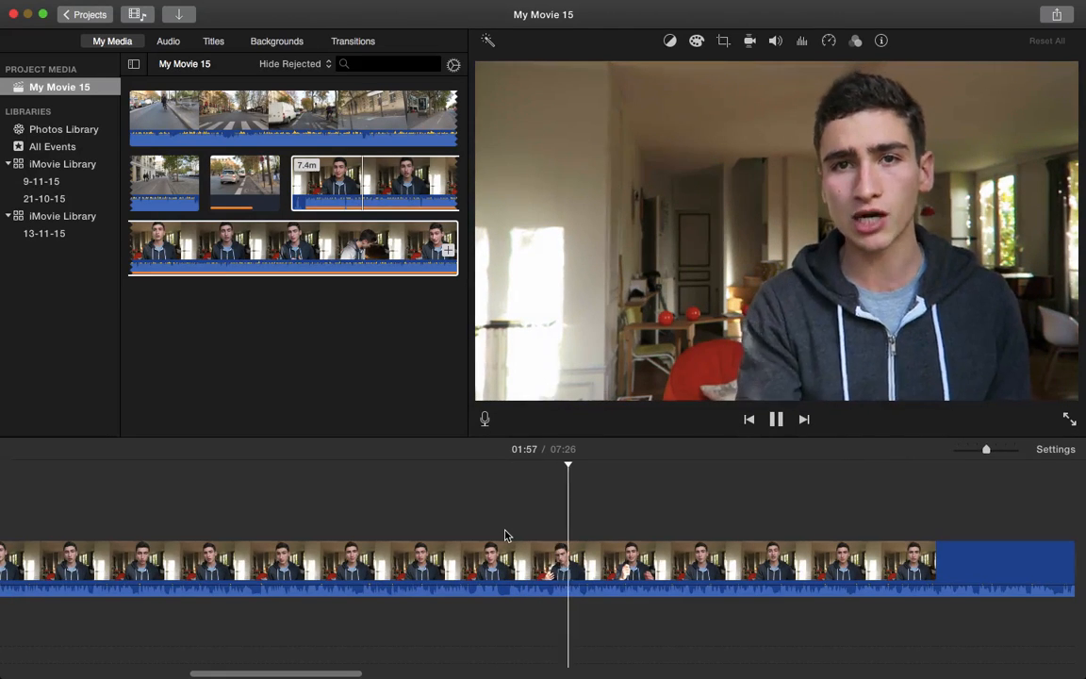
key(space)
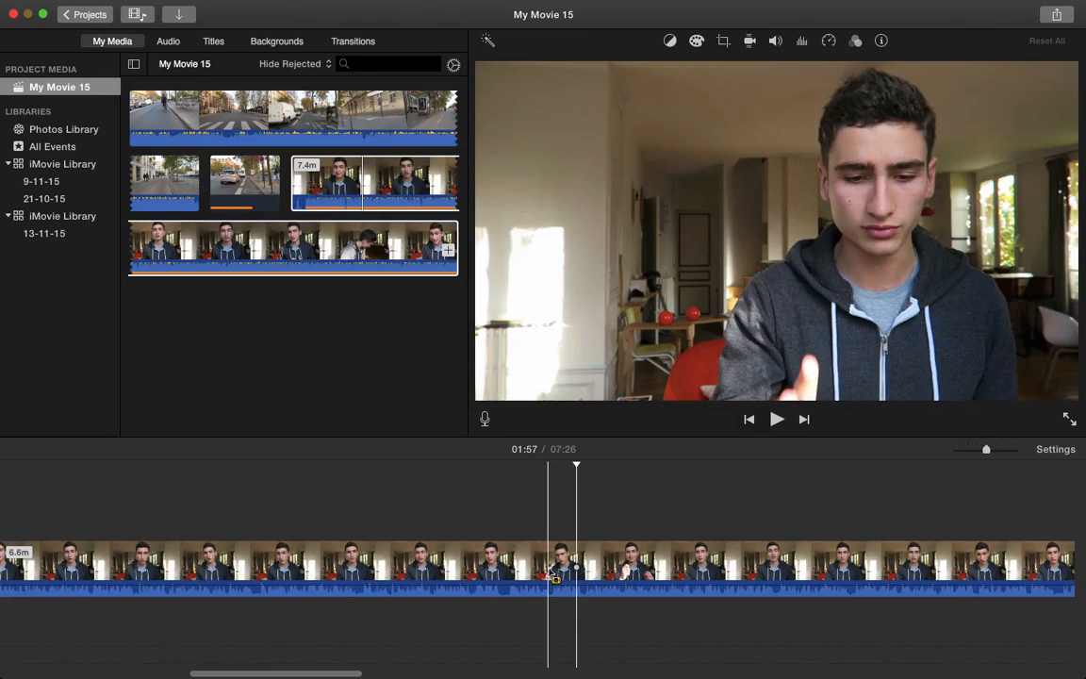
Split the talking-head clip at 01:52 and 01:55, then delete the 3.5-second piece
click(509, 562)
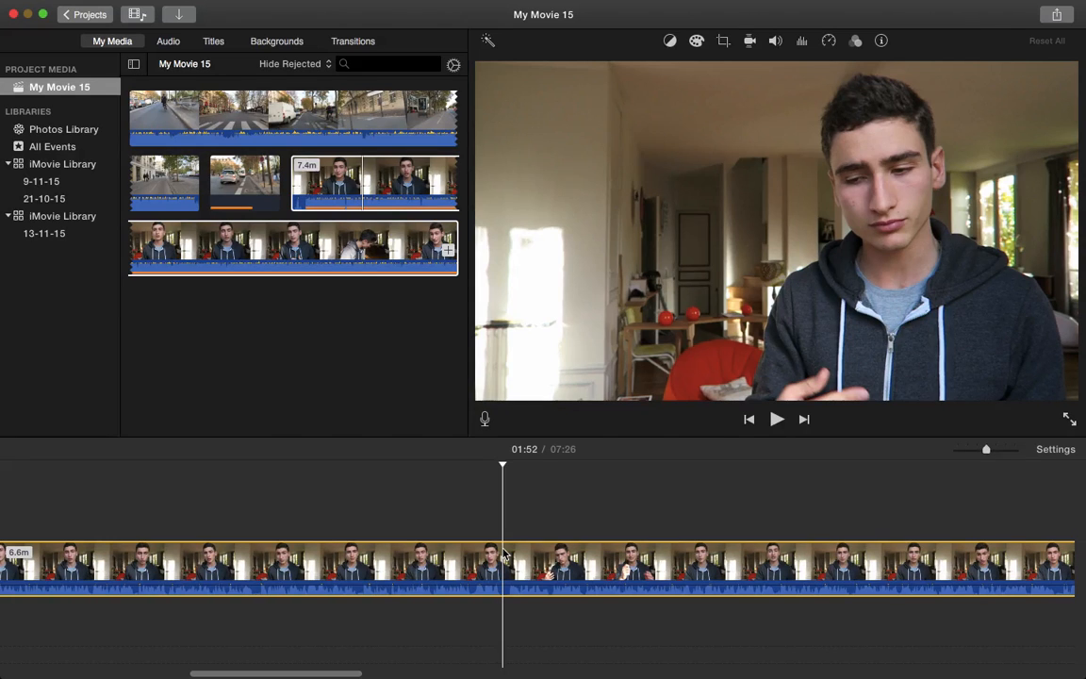
key(super+b)
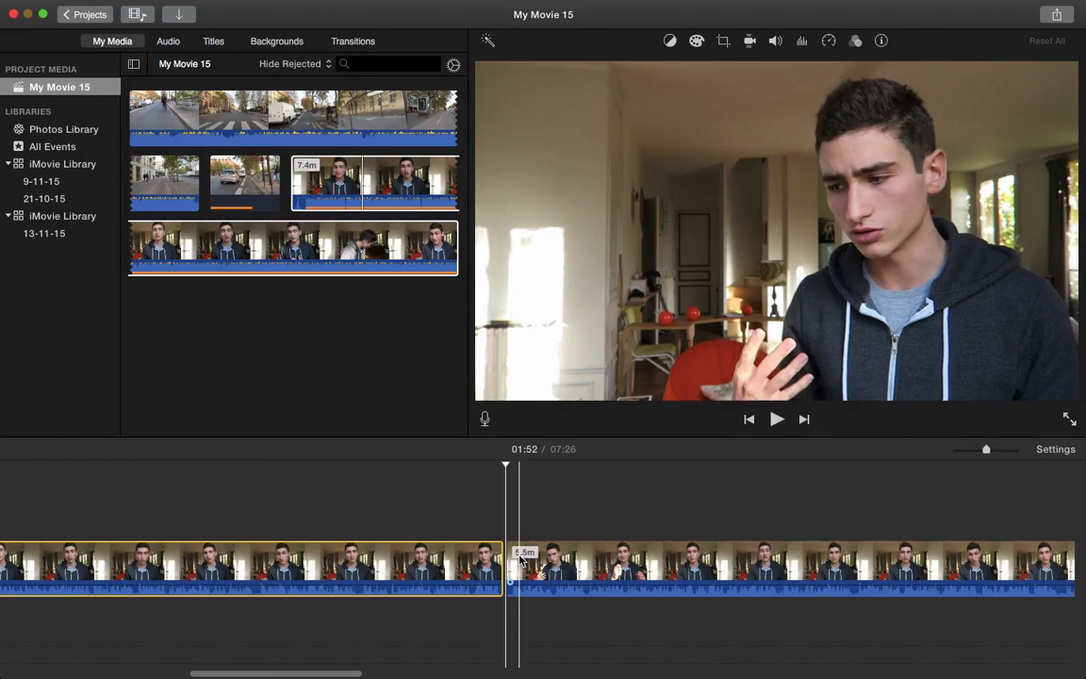
click(556, 562)
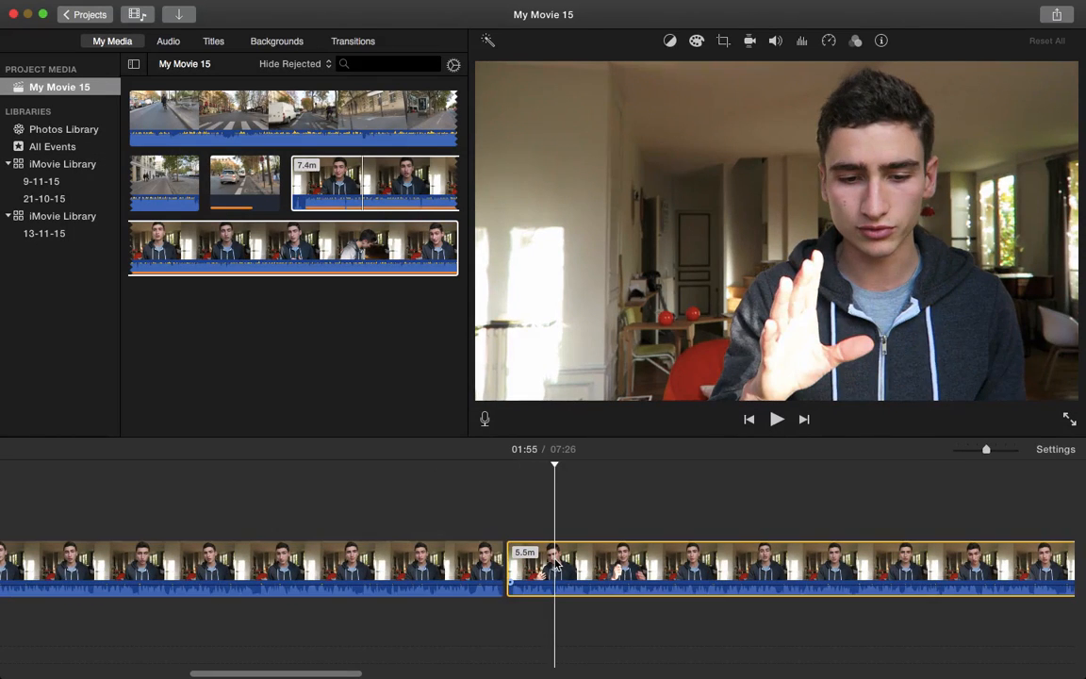
key(super+b)
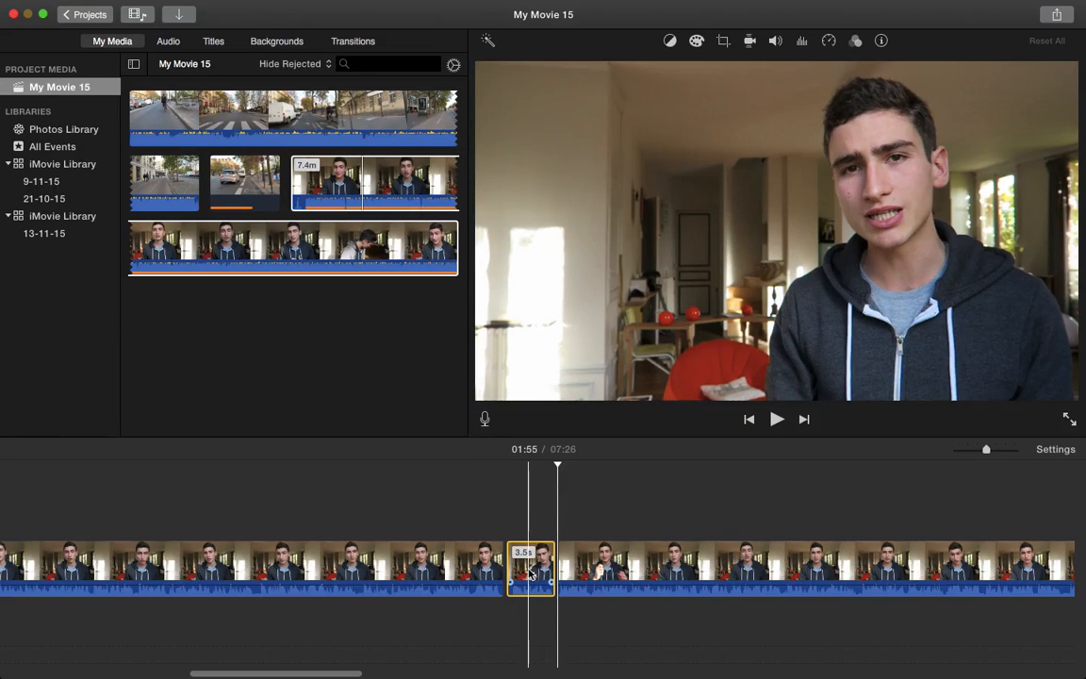
key(Delete)
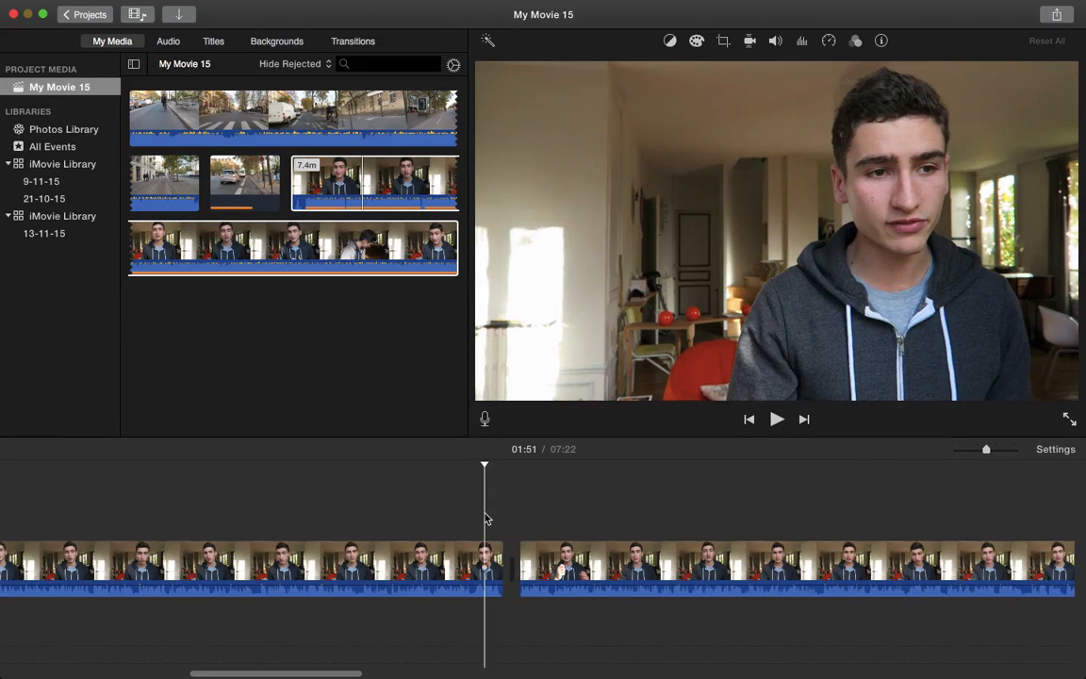
Play back the new join to check the 7:22 cut
key(space)
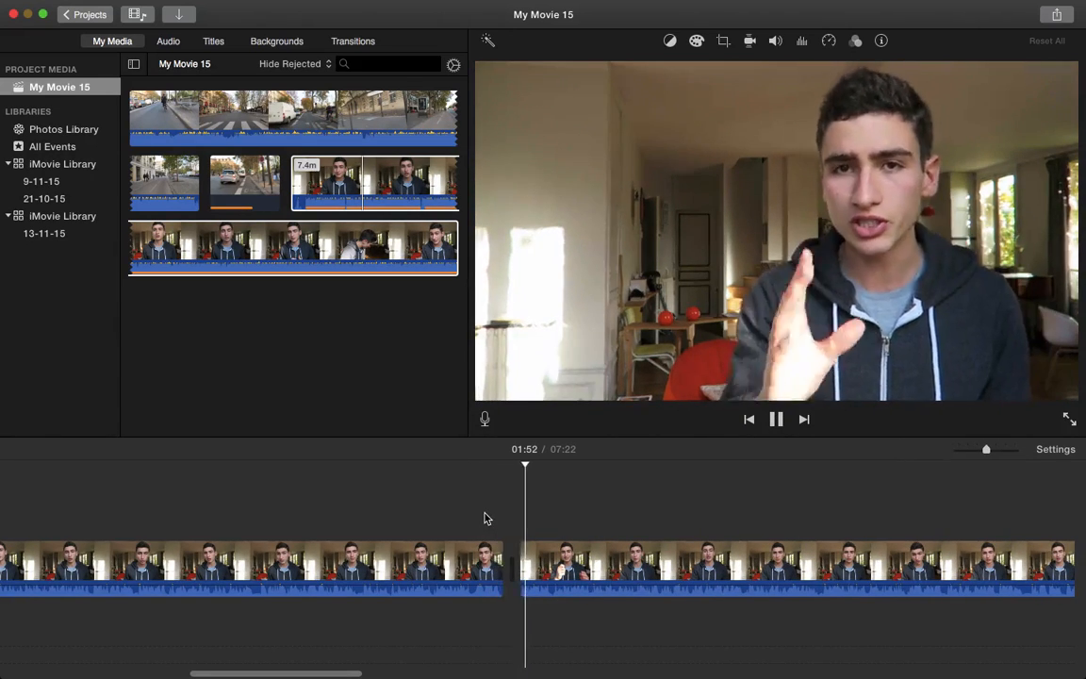
key(space)
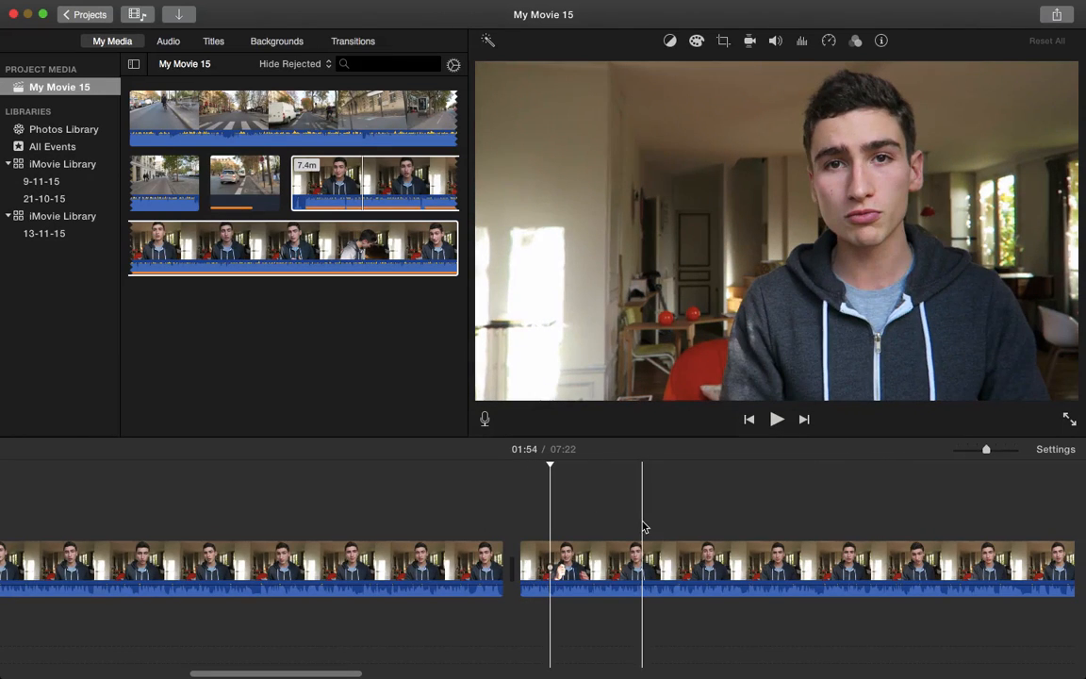
scroll(644, 526, right, 5)
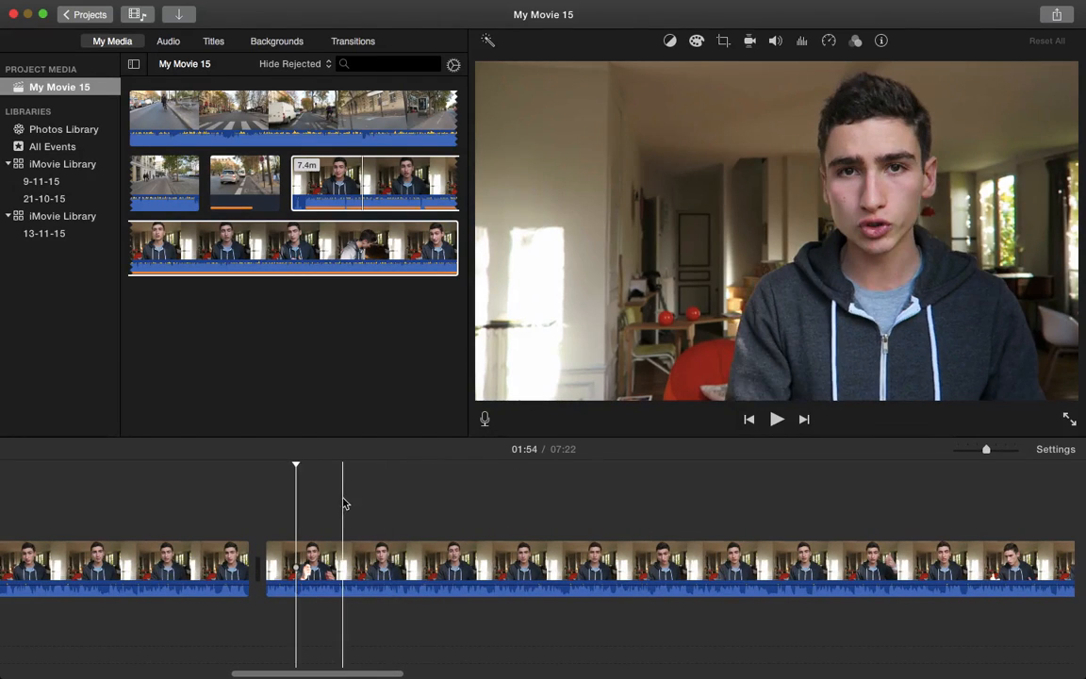
scroll(345, 502, right, 2)
scroll(344, 503, left, 5)
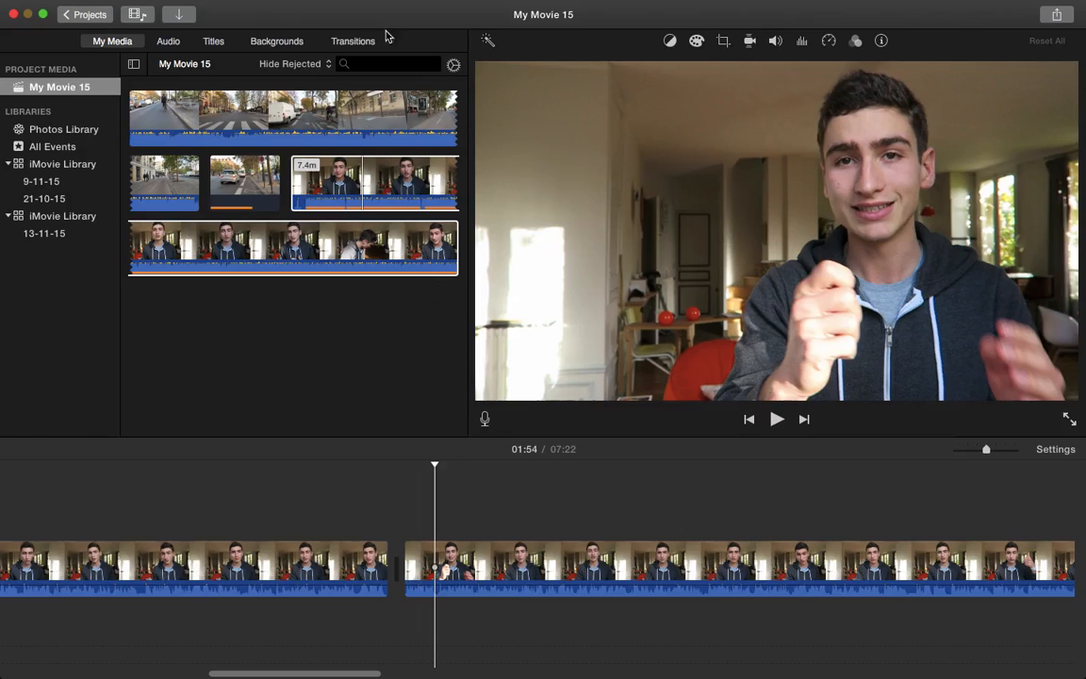
Try a Cross Blur transition between the two talking-head clips, then delete it
click(353, 42)
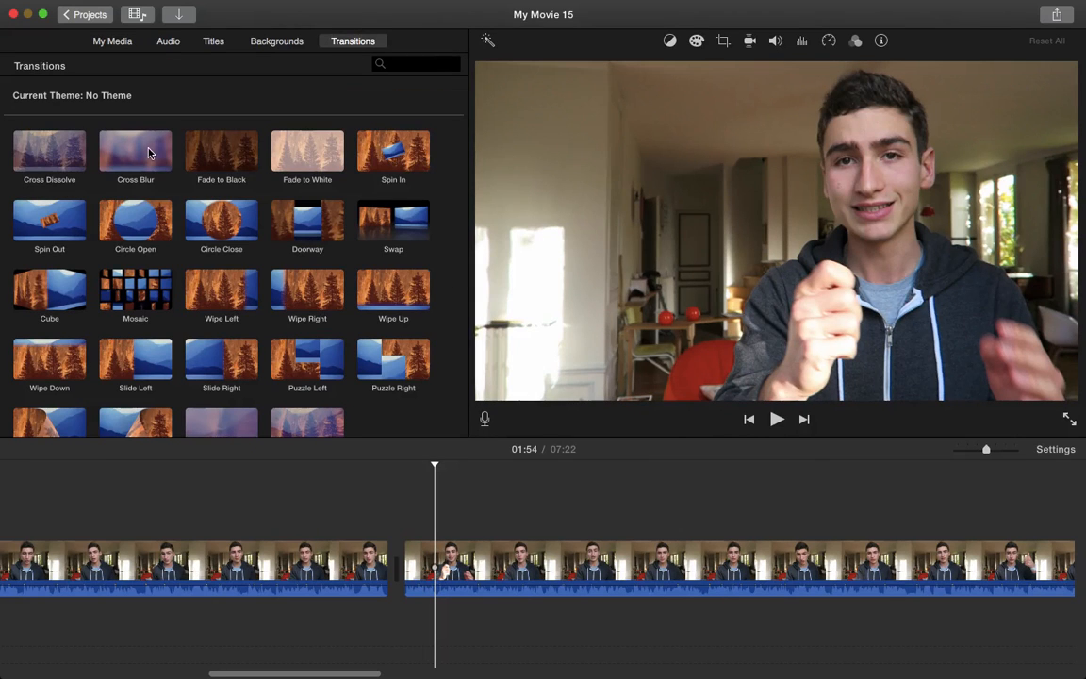
drag(137, 141, 369, 504)
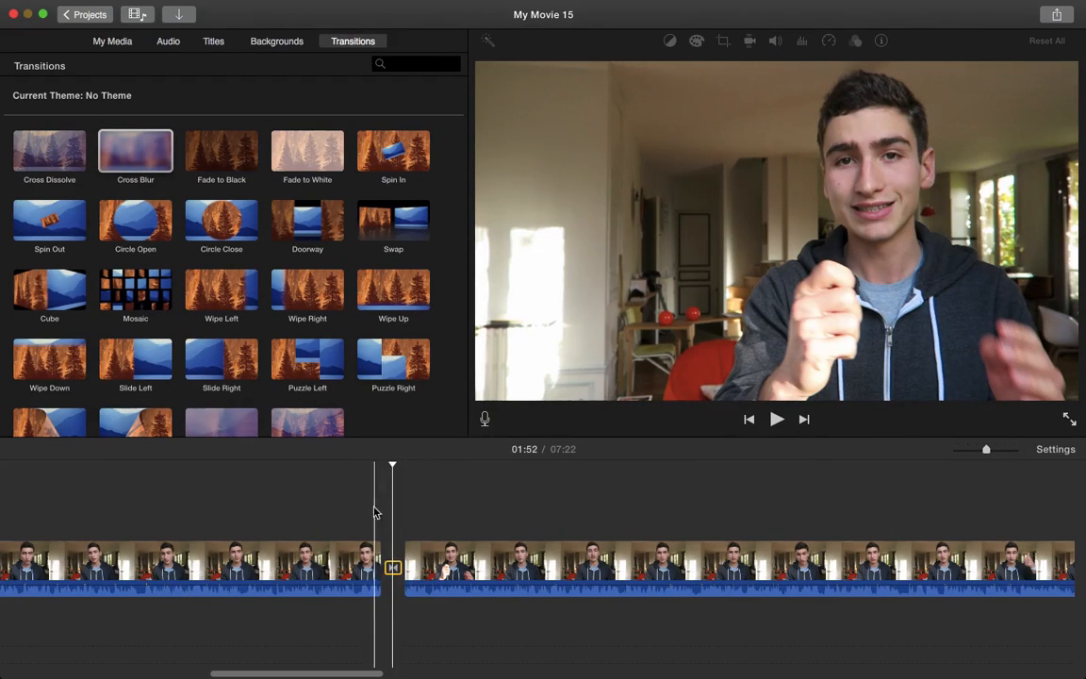
key(space)
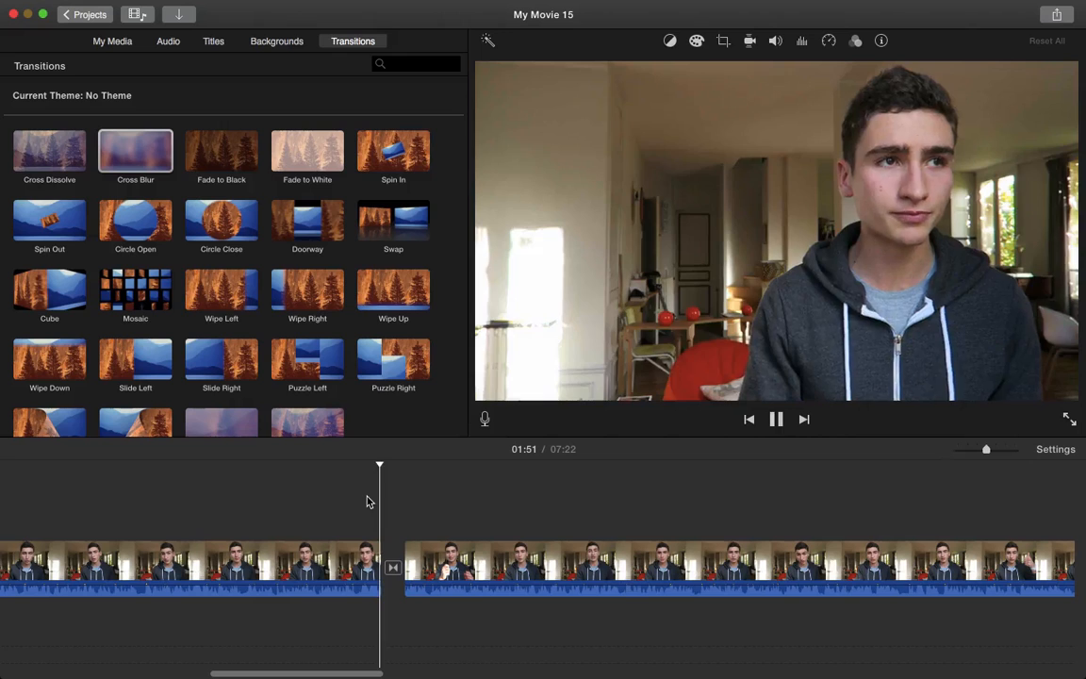
key(space)
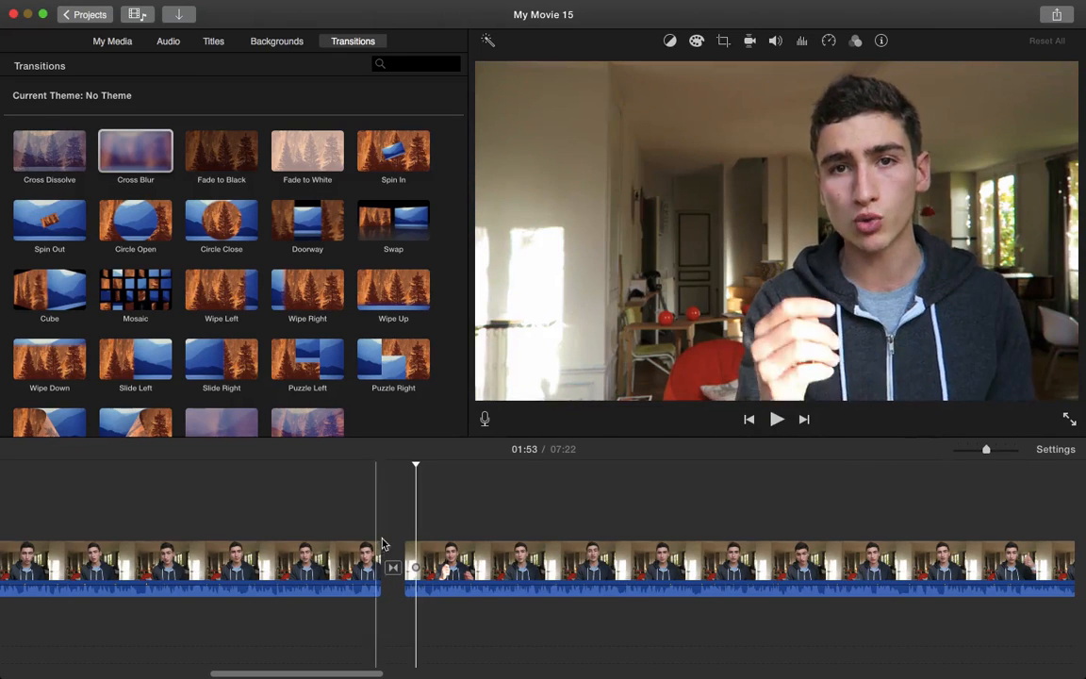
click(392, 569)
key(Delete)
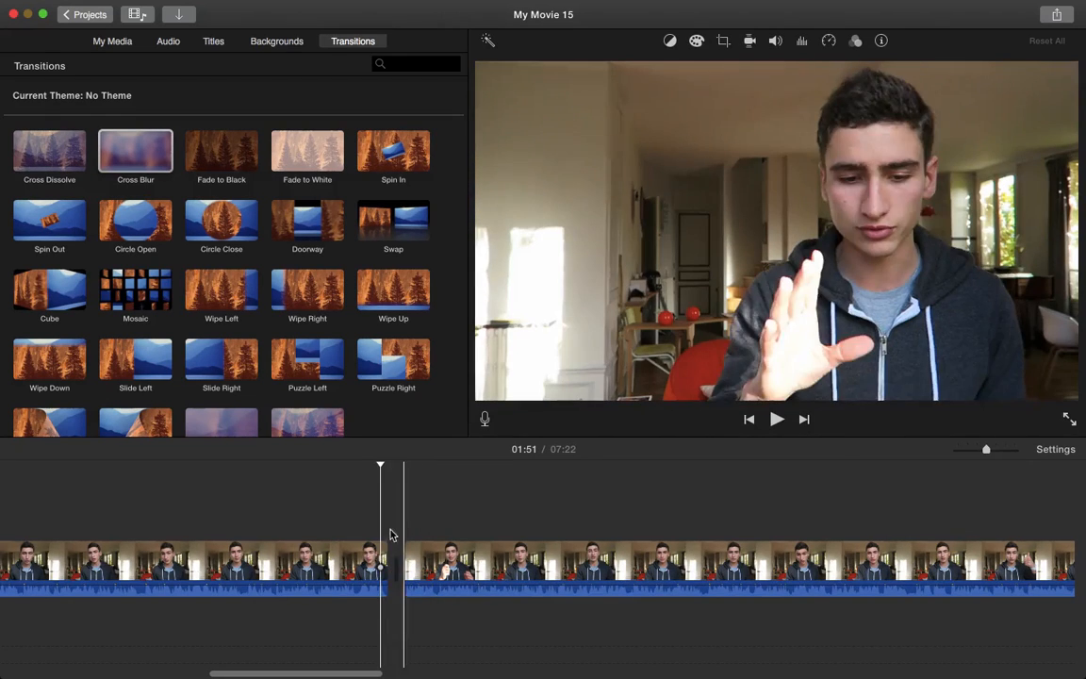
Look through the Backgrounds, then bring up the Titles styles list
click(277, 43)
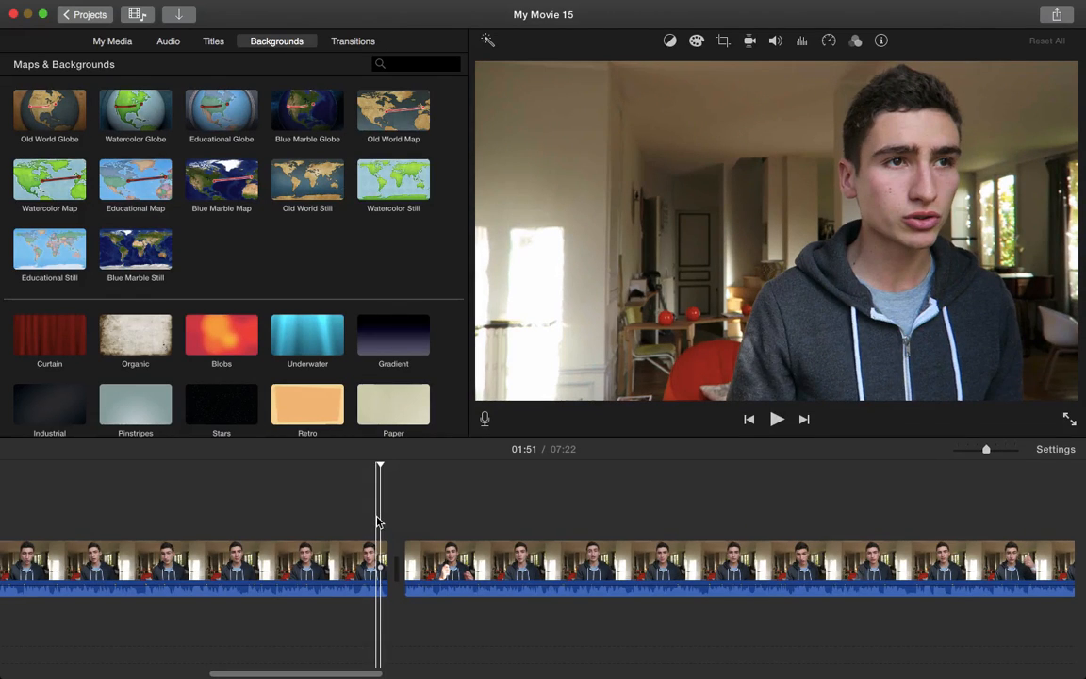
click(211, 43)
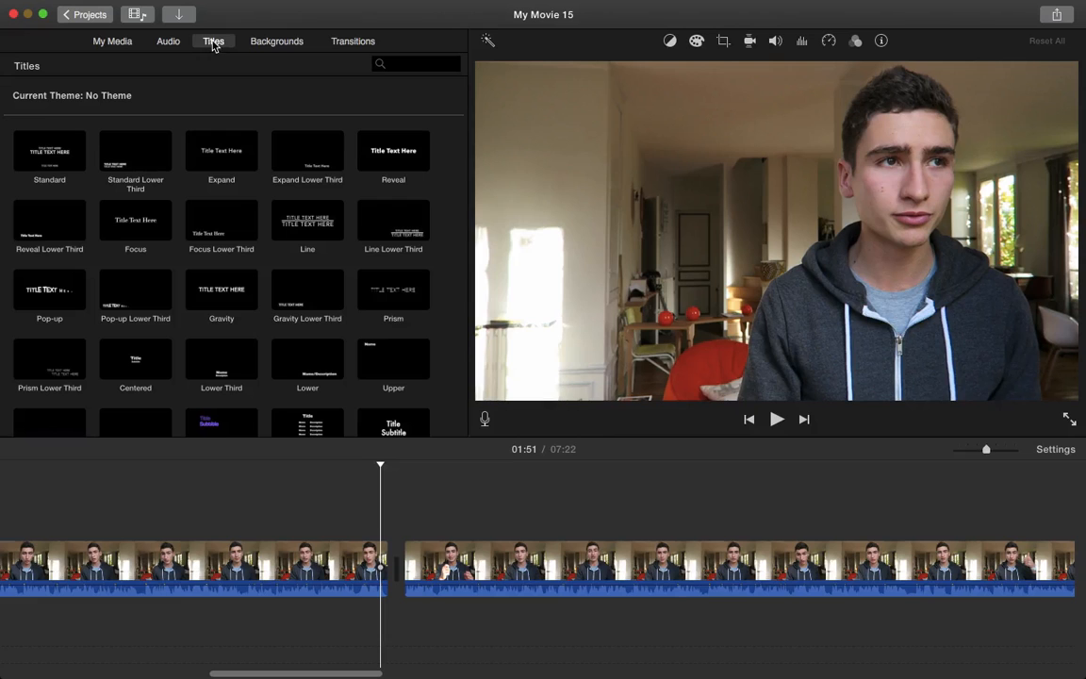
scroll(213, 504, down, 3)
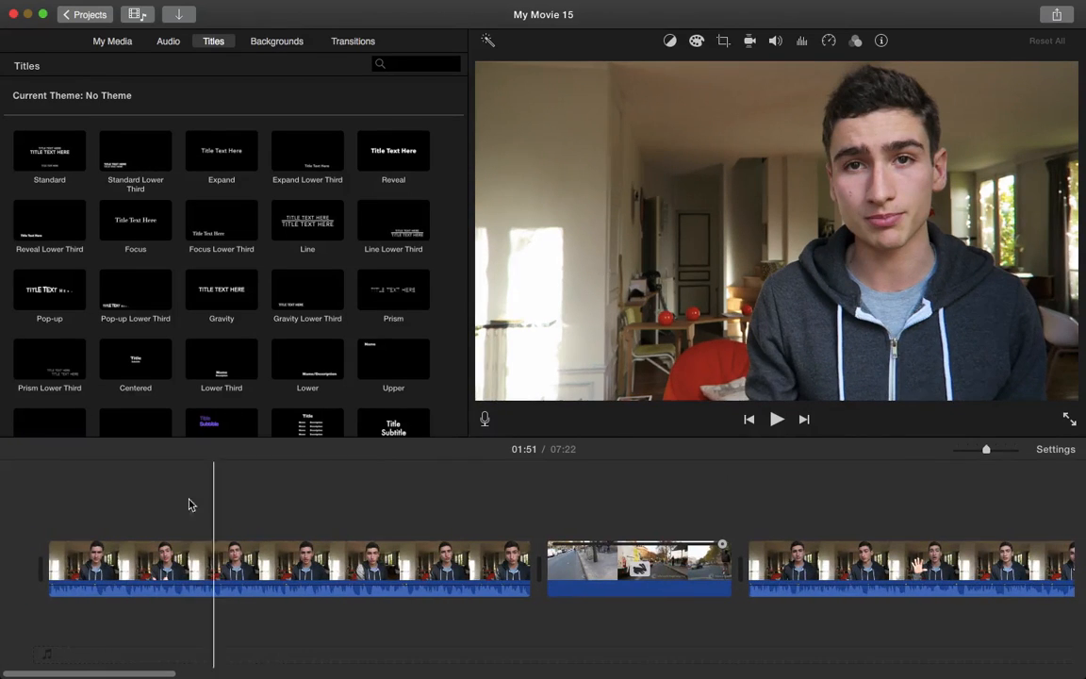
Drag a Reveal Lower Third title onto the start of the first talking-head clip
click(66, 510)
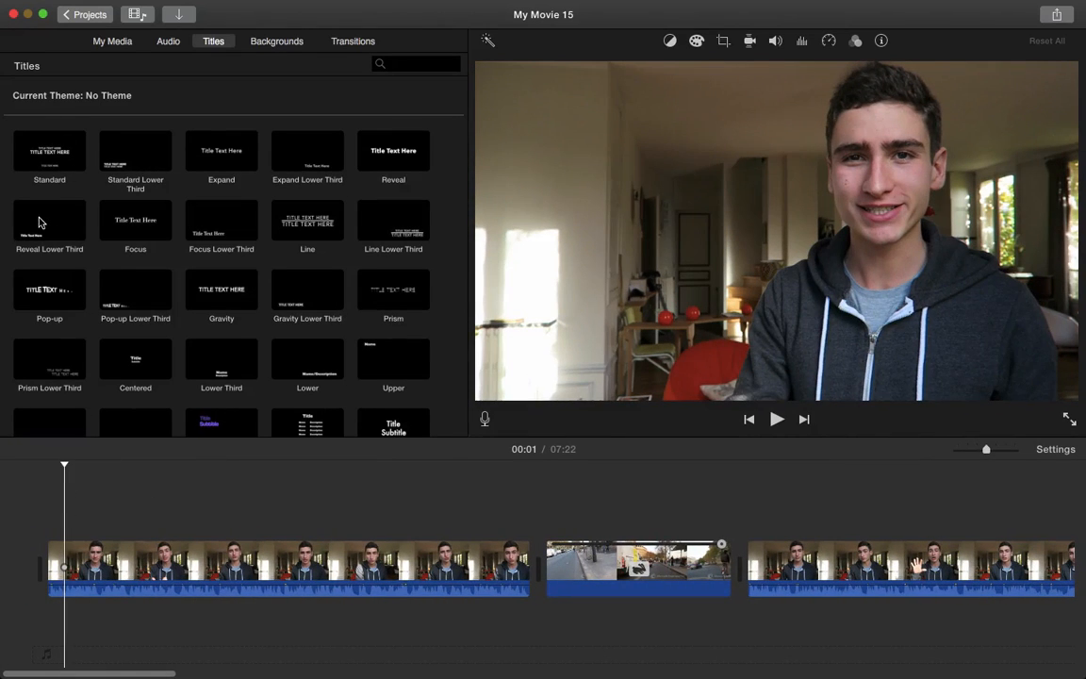
drag(40, 223, 68, 520)
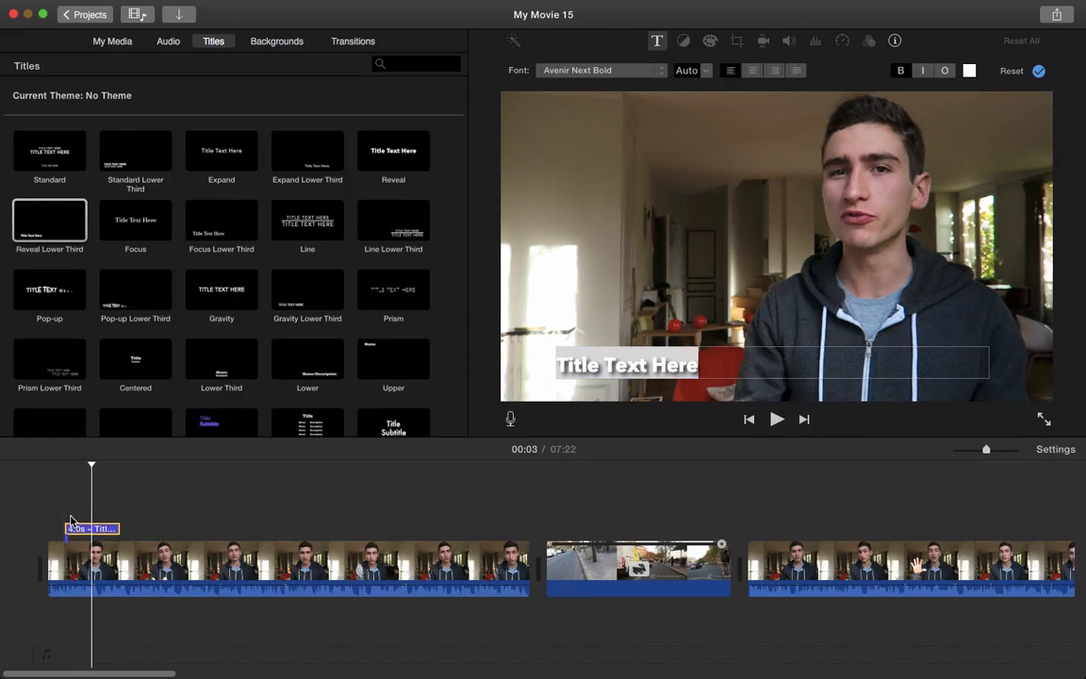
click(70, 523)
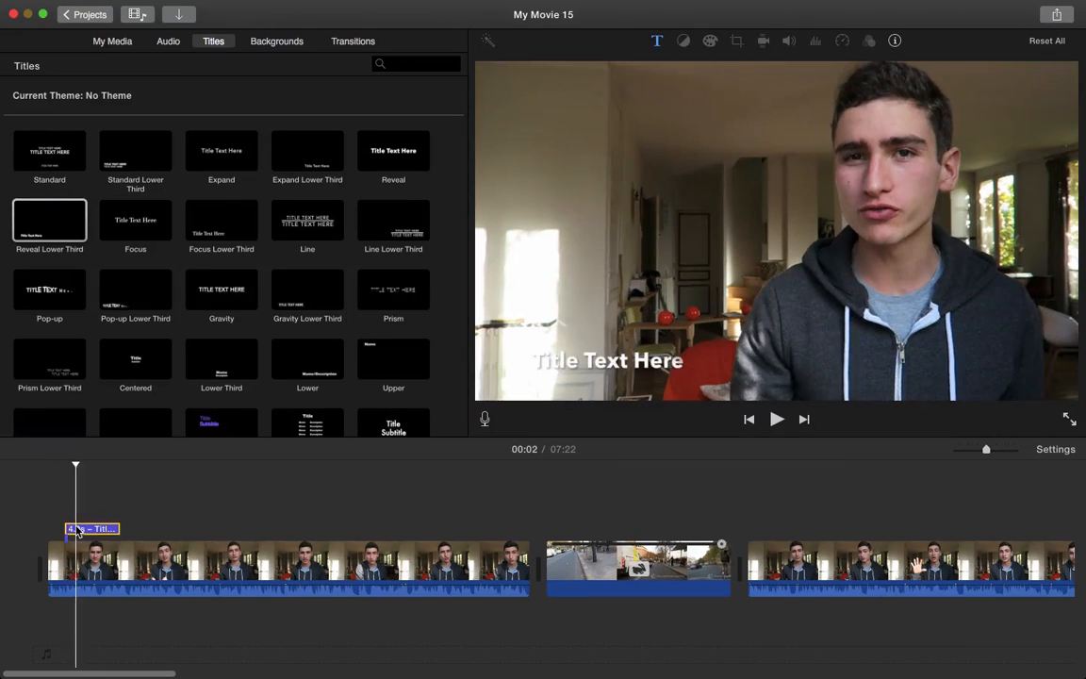
Type the speaker's name into the title text and preview the 4-second lower third
click(608, 364)
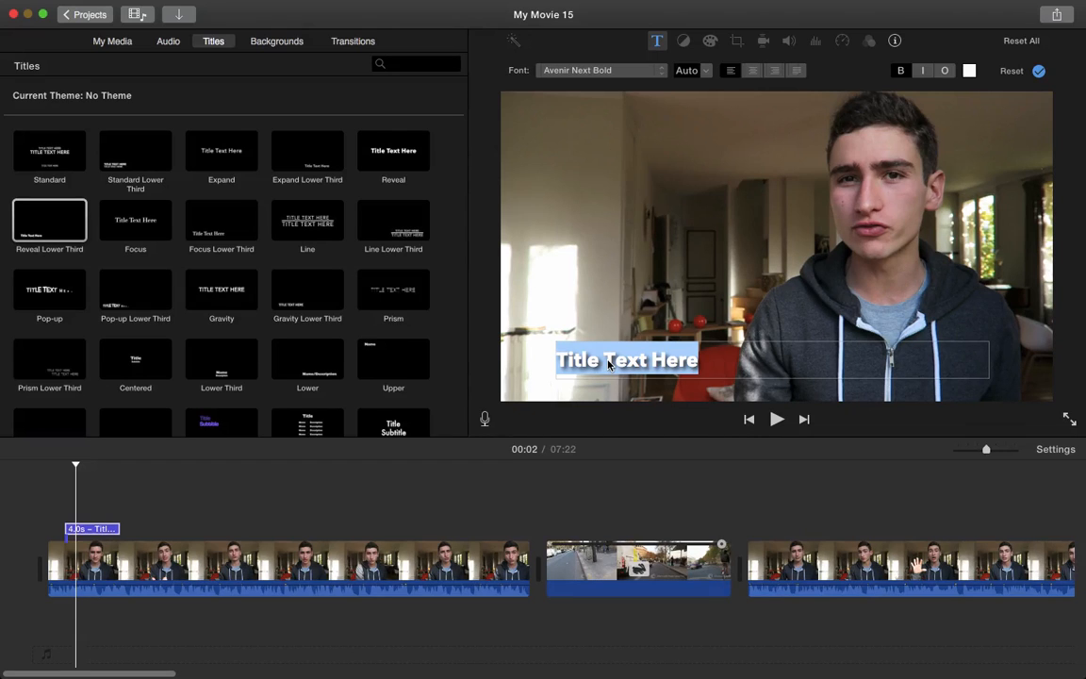
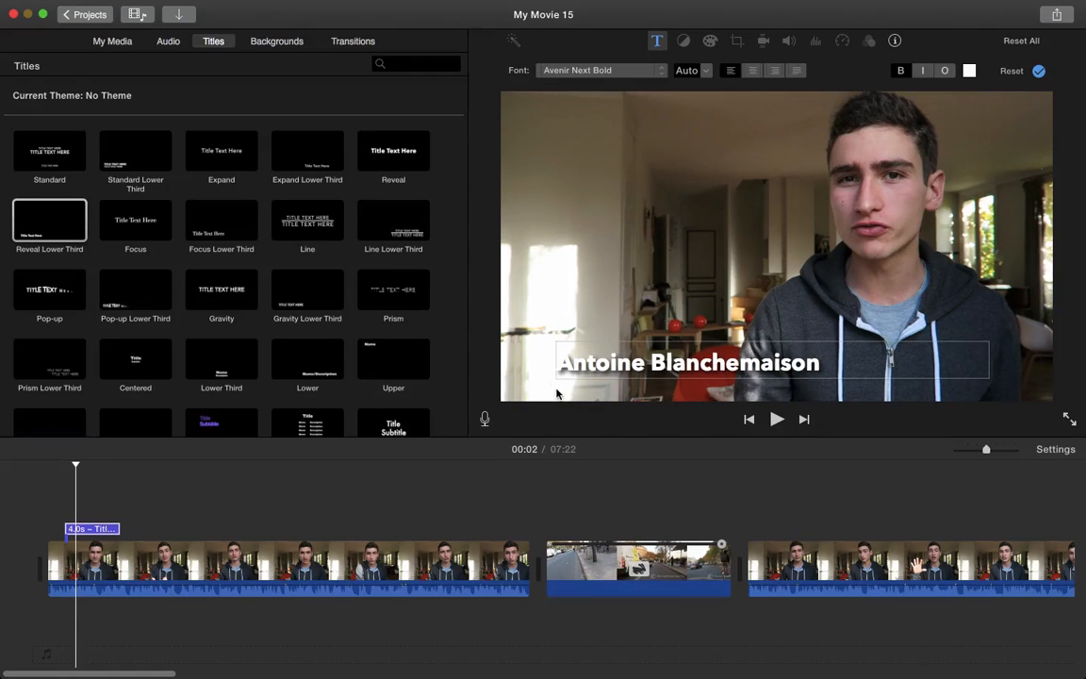
key(super+a)
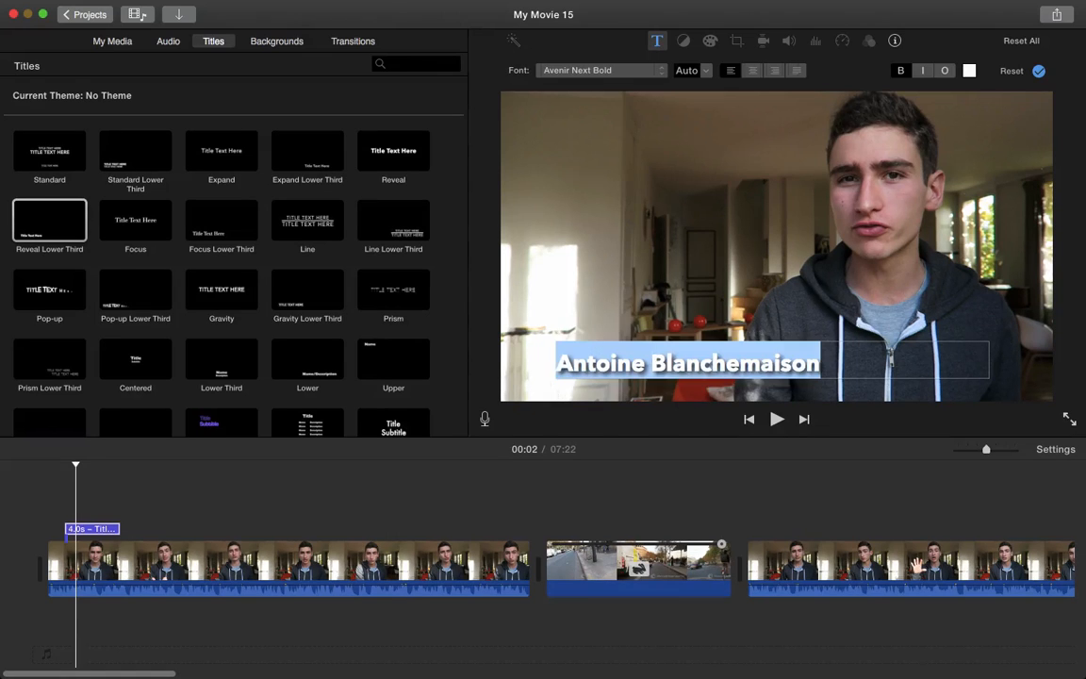
click(59, 509)
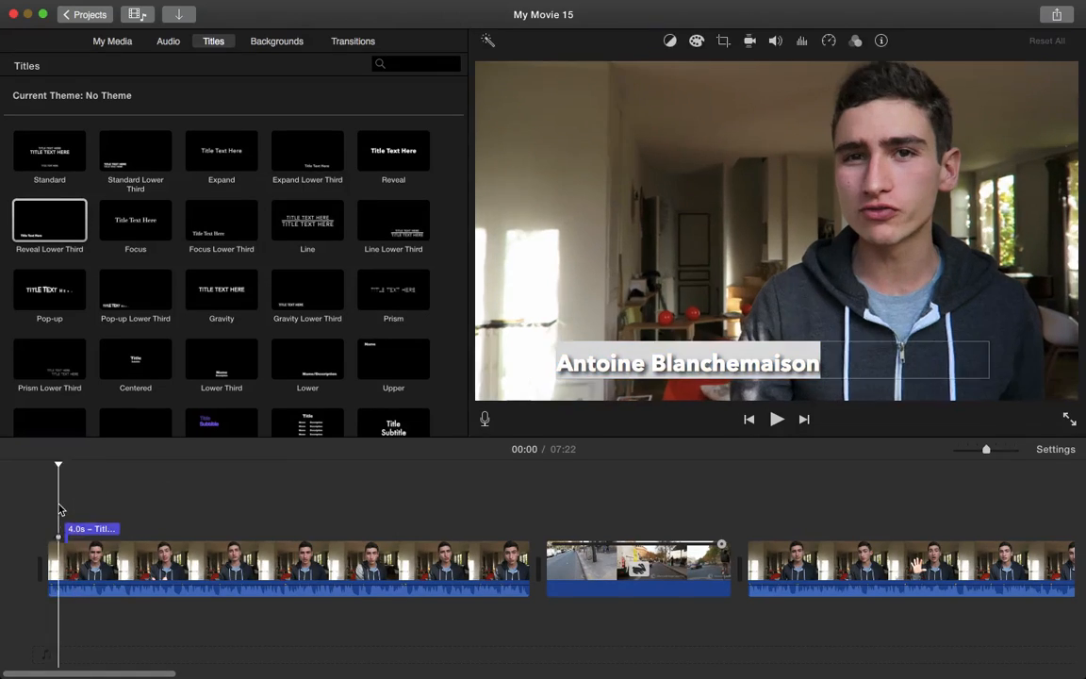
click(137, 504)
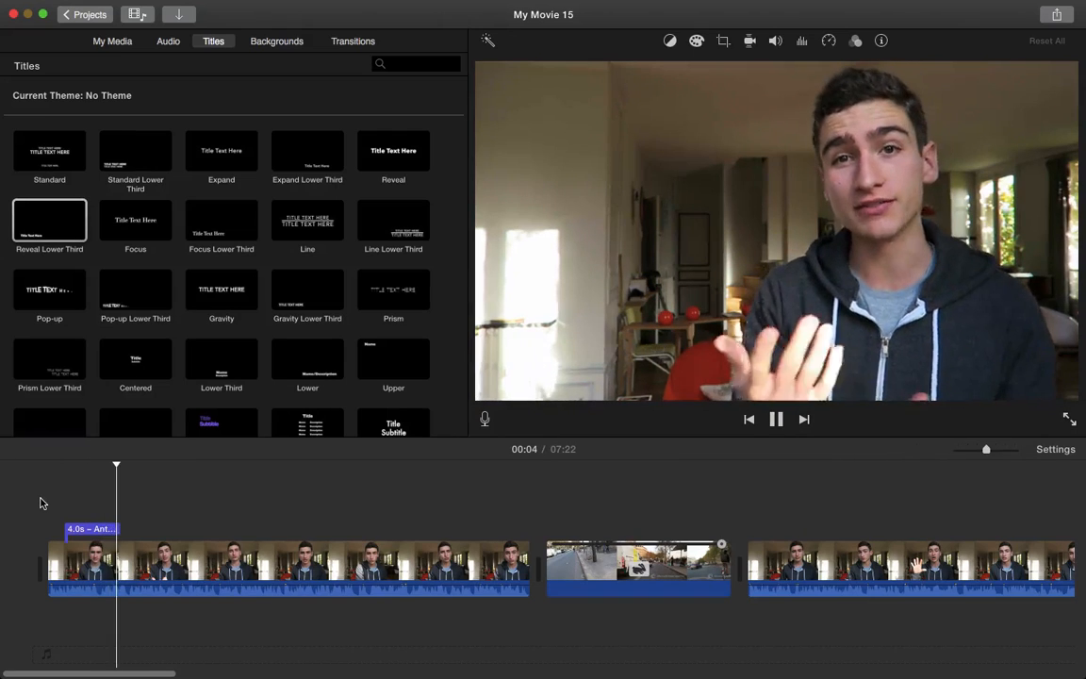
key(space)
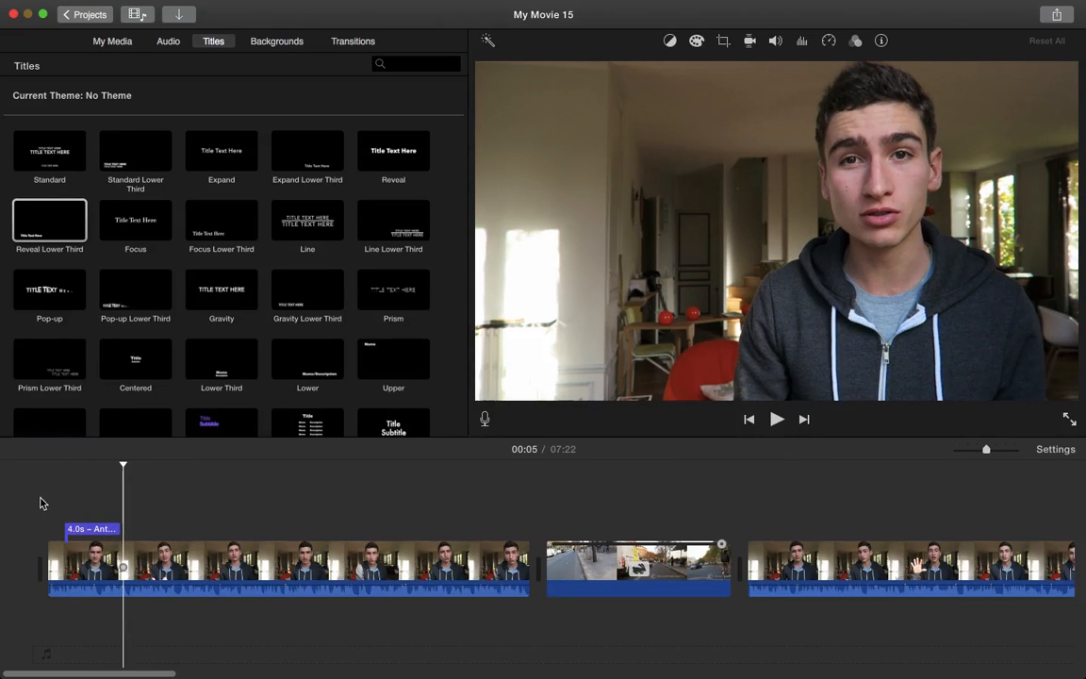
click(263, 565)
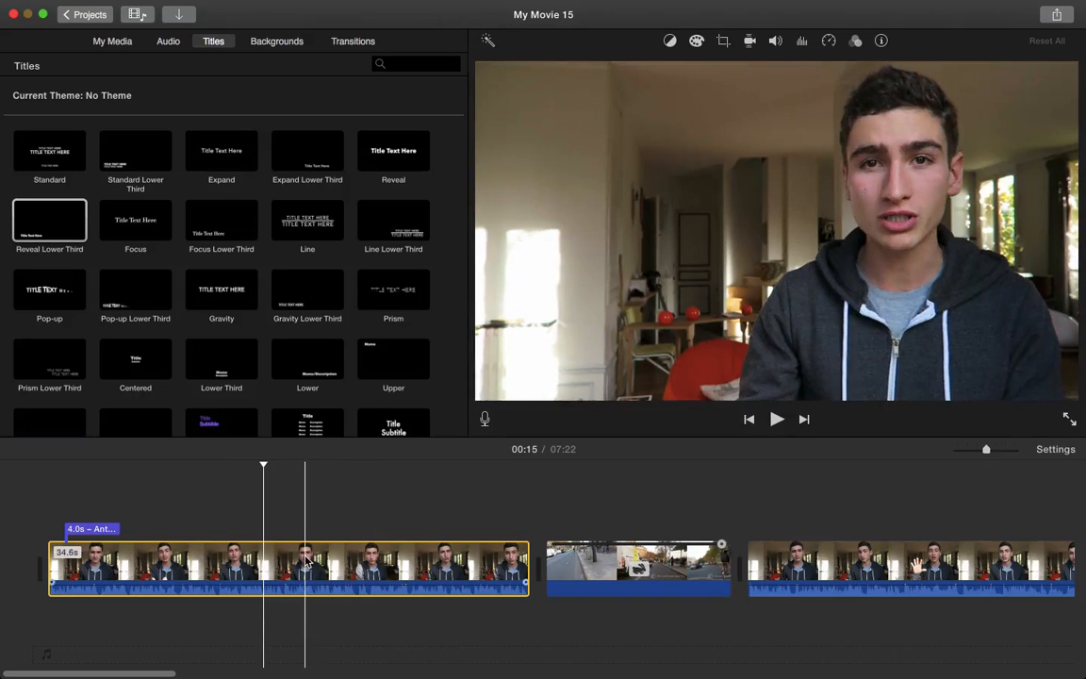
Set the first talking-head clip's white balance from a sampled neutral colour and nudge its exposure slightly
click(670, 42)
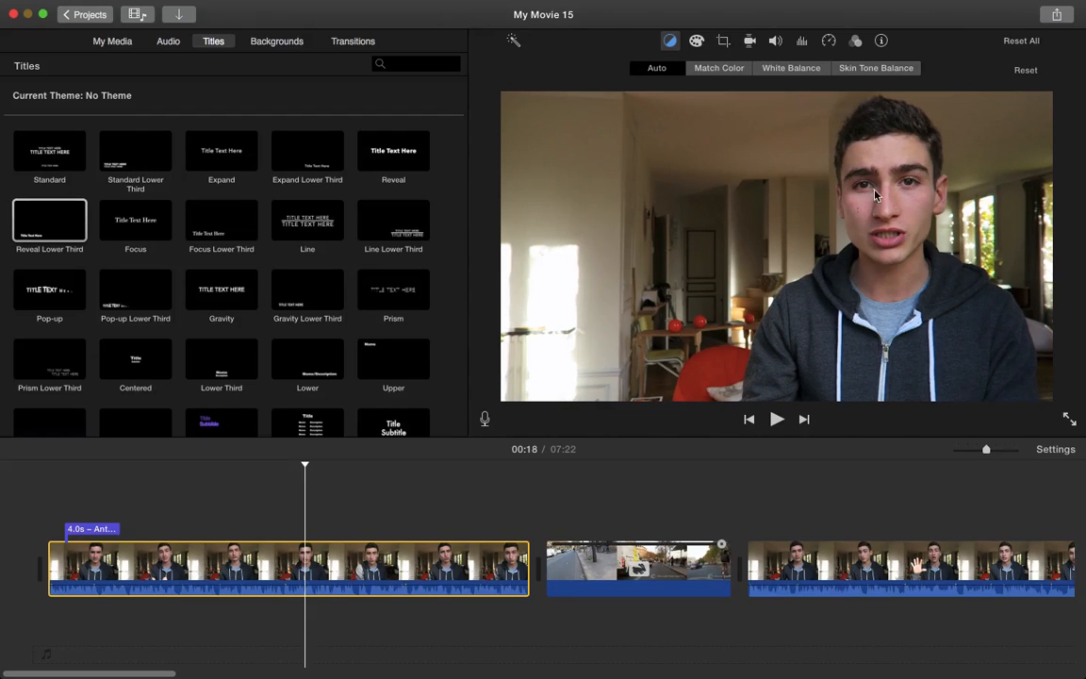
click(790, 68)
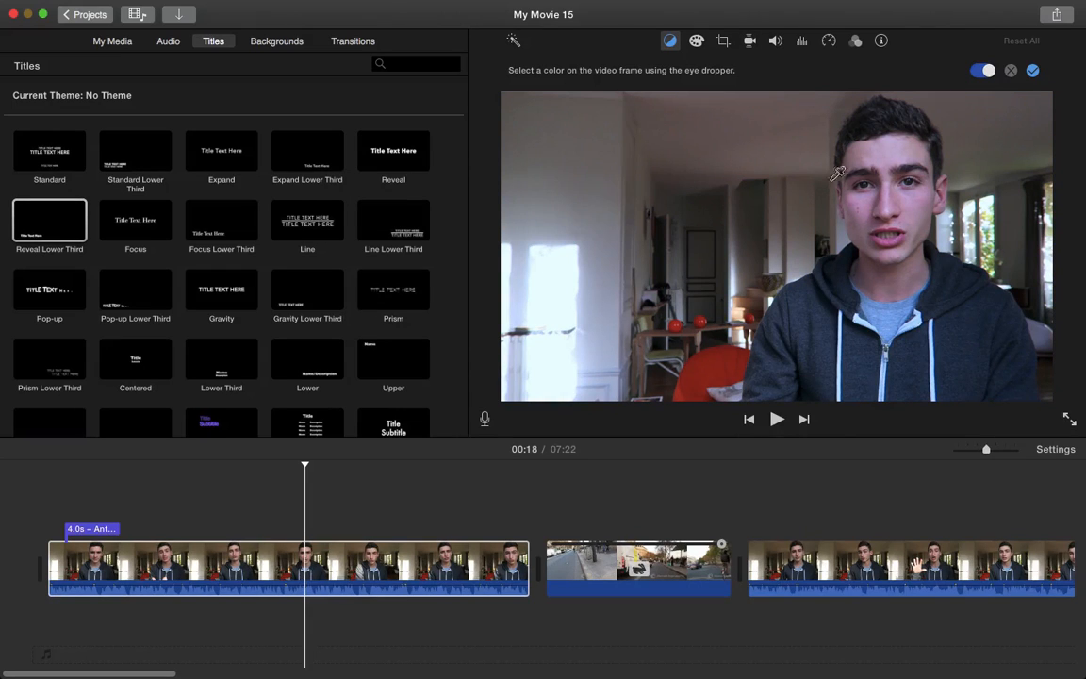
click(1009, 70)
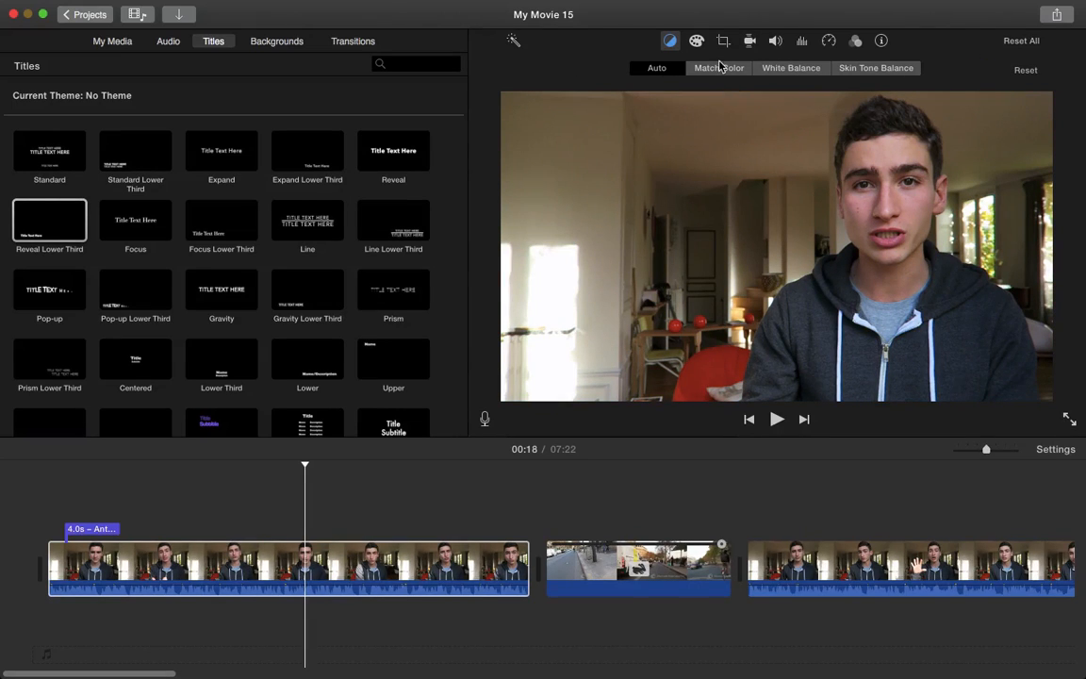
click(697, 42)
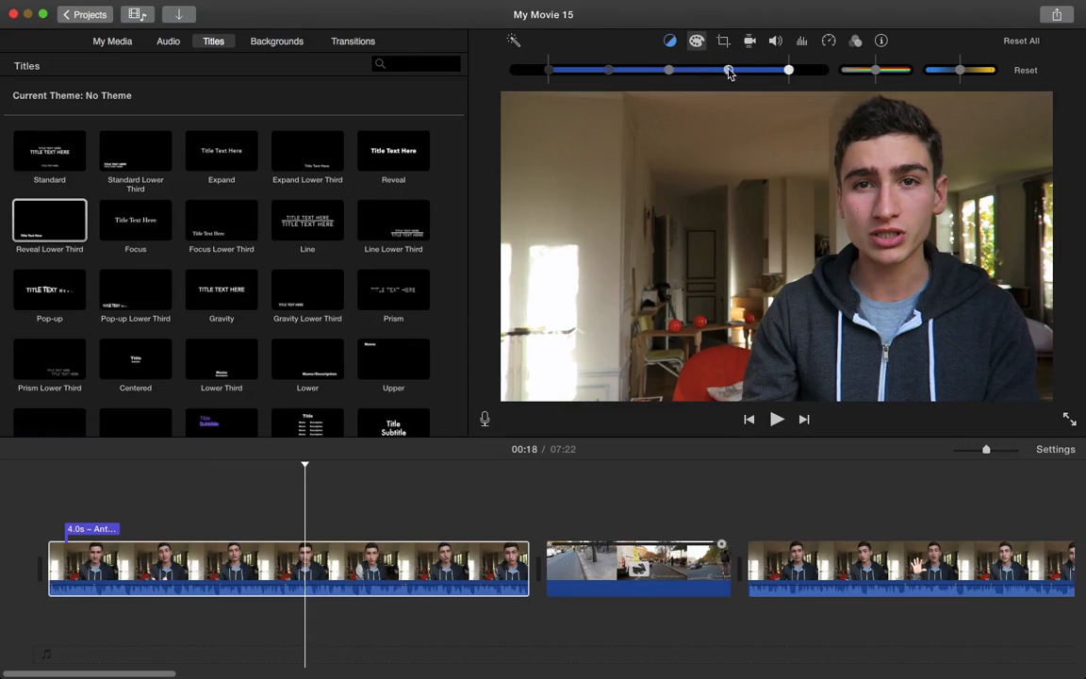
mouse_move(741, 77)
mouse_down()
mouse_move(752, 76)
mouse_move(727, 81)
mouse_move(747, 77)
mouse_up()
click(724, 40)
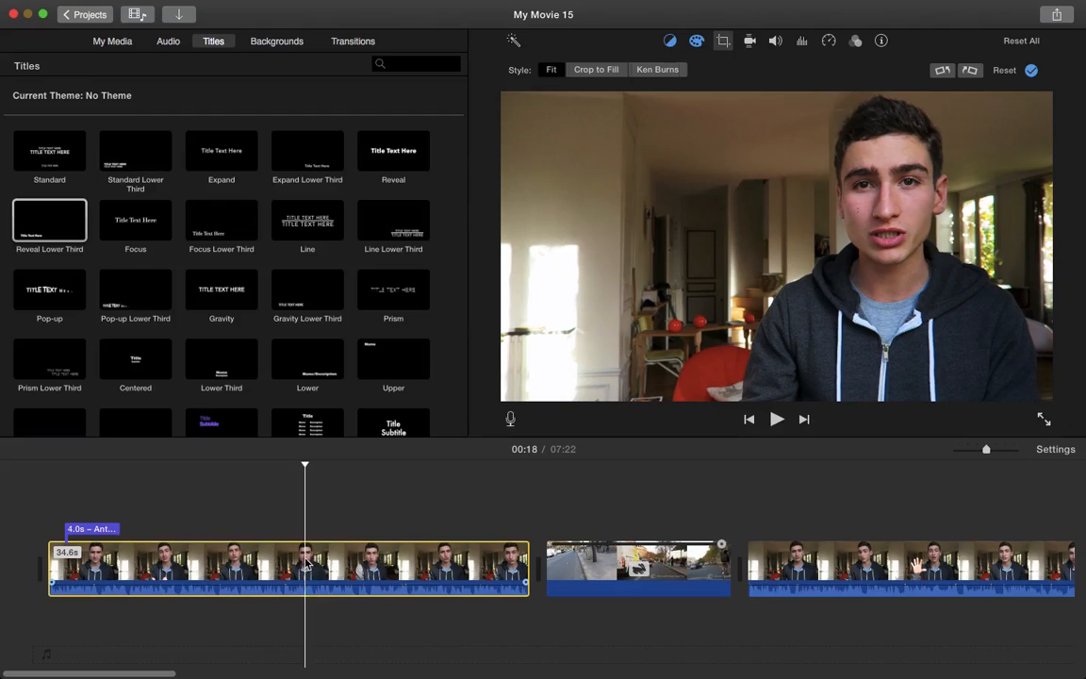
Split the first clip at two points to isolate a short section near 00:23
key(super+b)
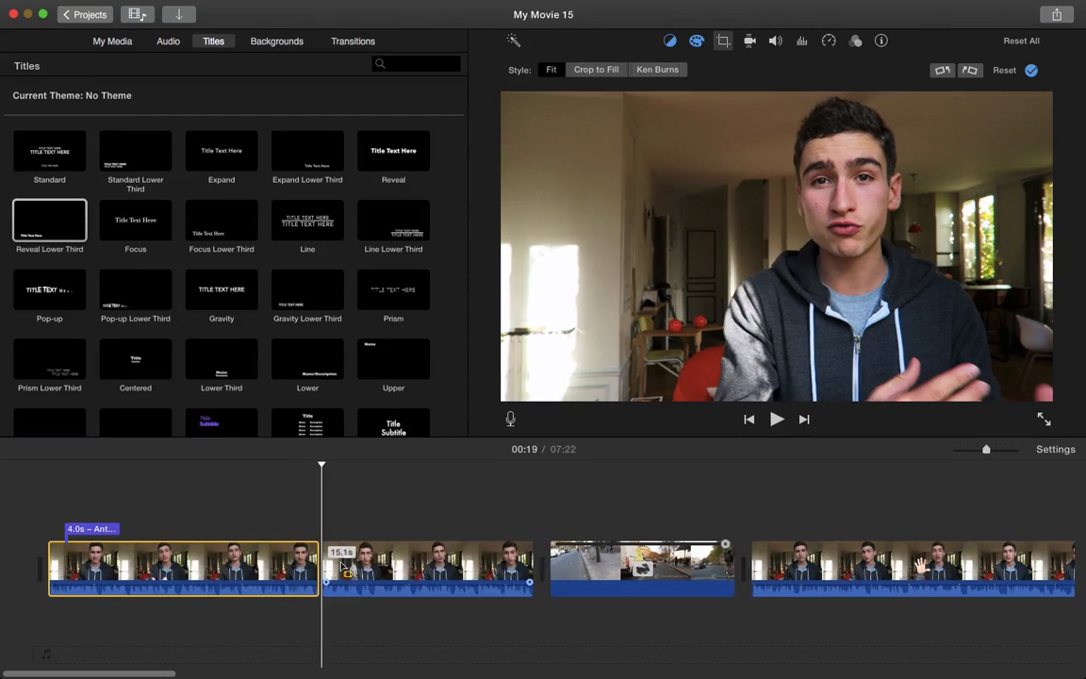
click(398, 563)
key(super+b)
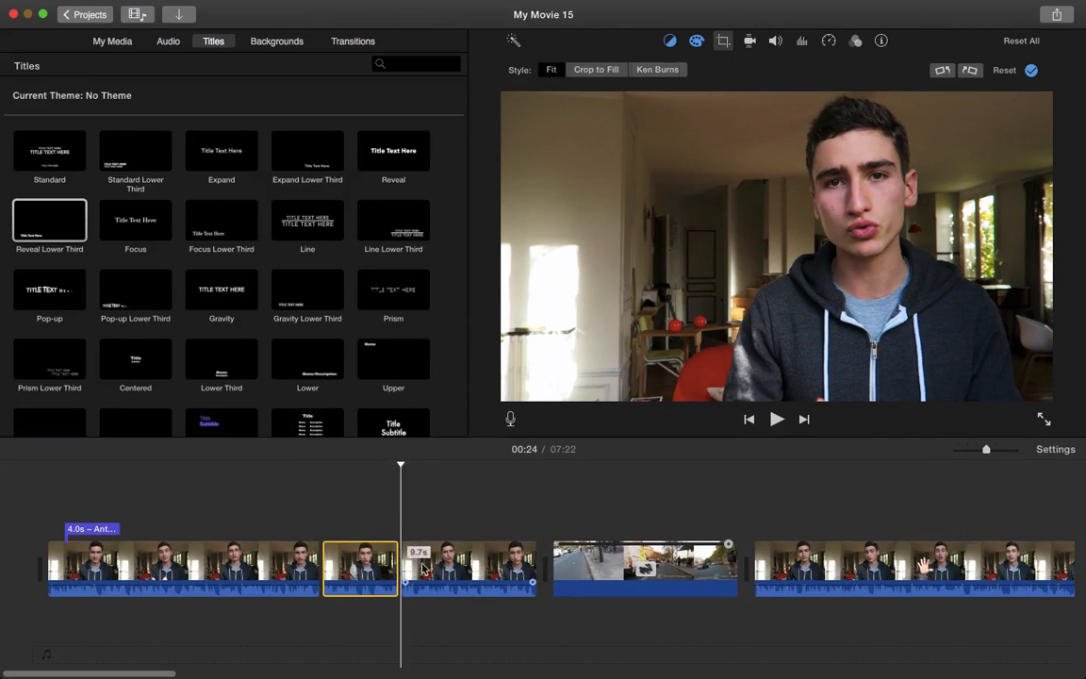
click(349, 566)
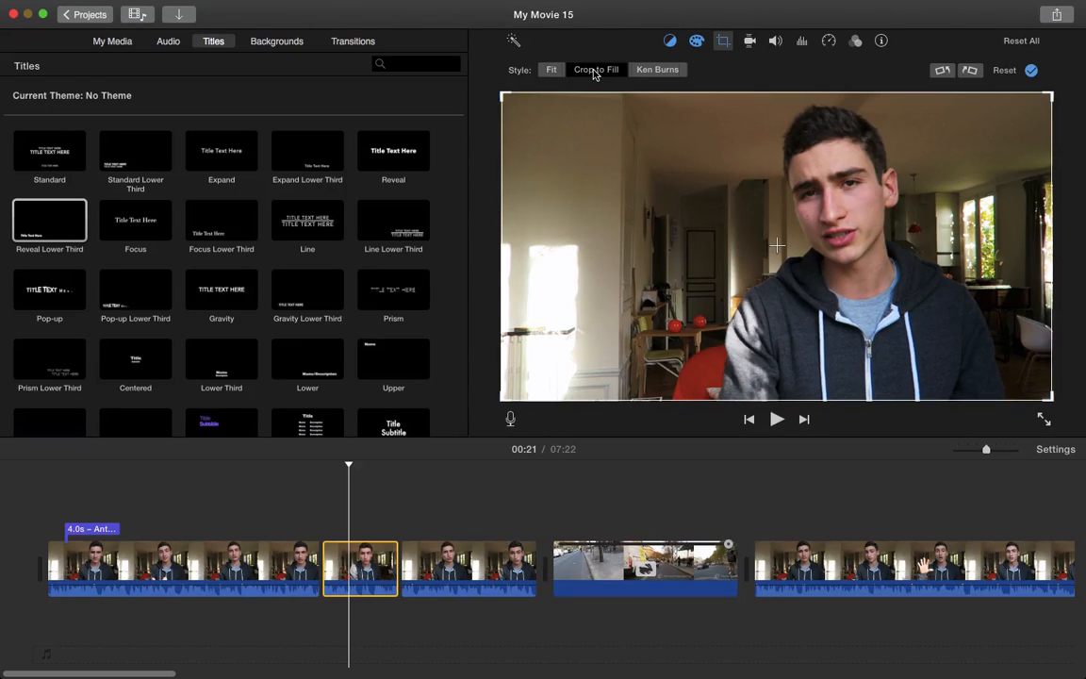
Crop the isolated section to fill, tightening the frame on the speaker, and play it back
click(595, 72)
drag(518, 95, 609, 150)
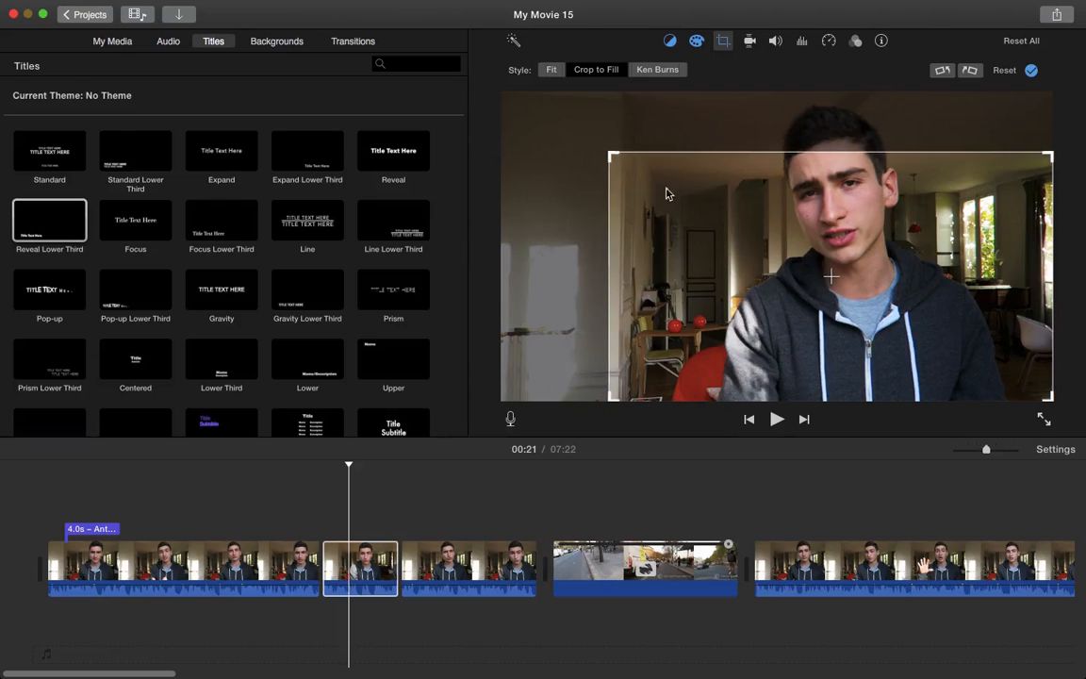
drag(690, 226, 640, 187)
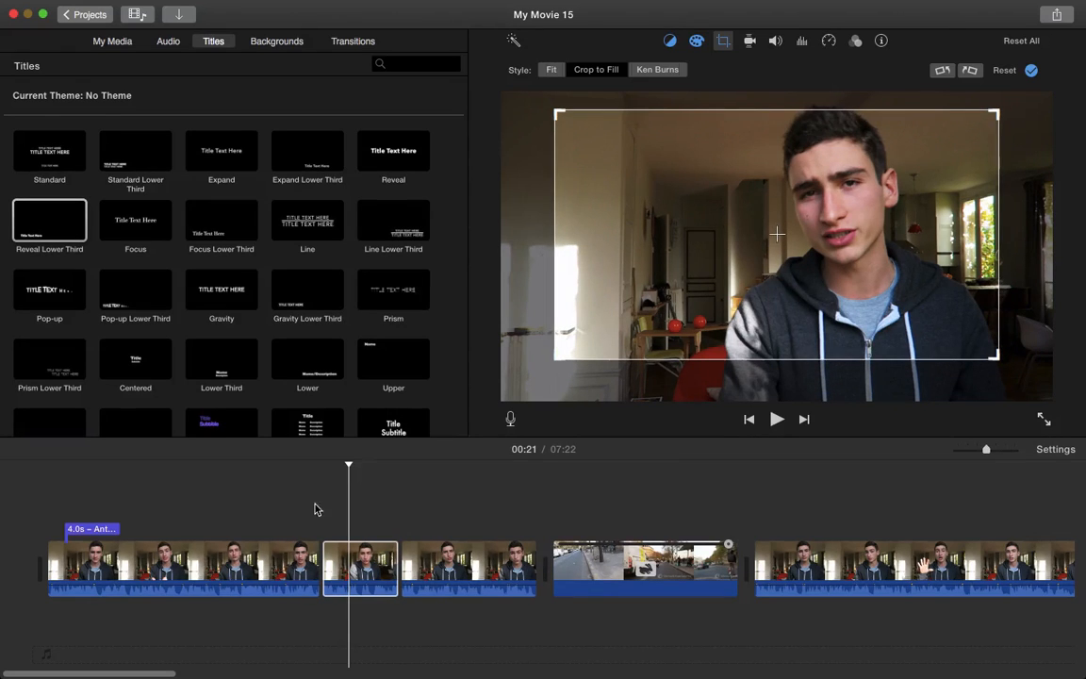
click(312, 514)
key(space)
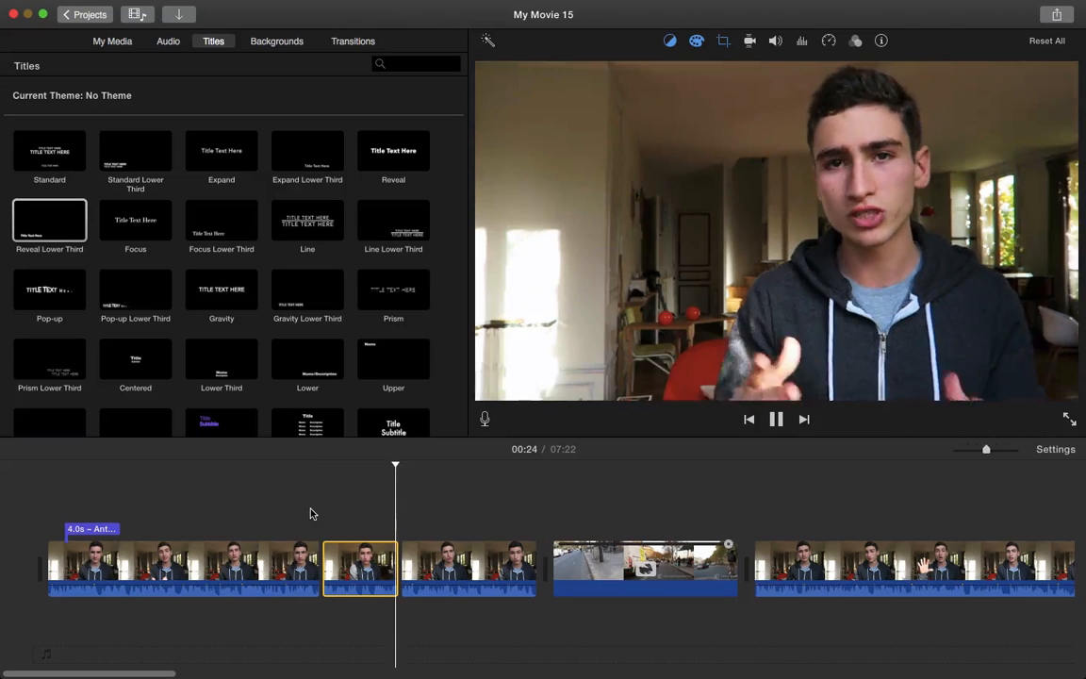
key(space)
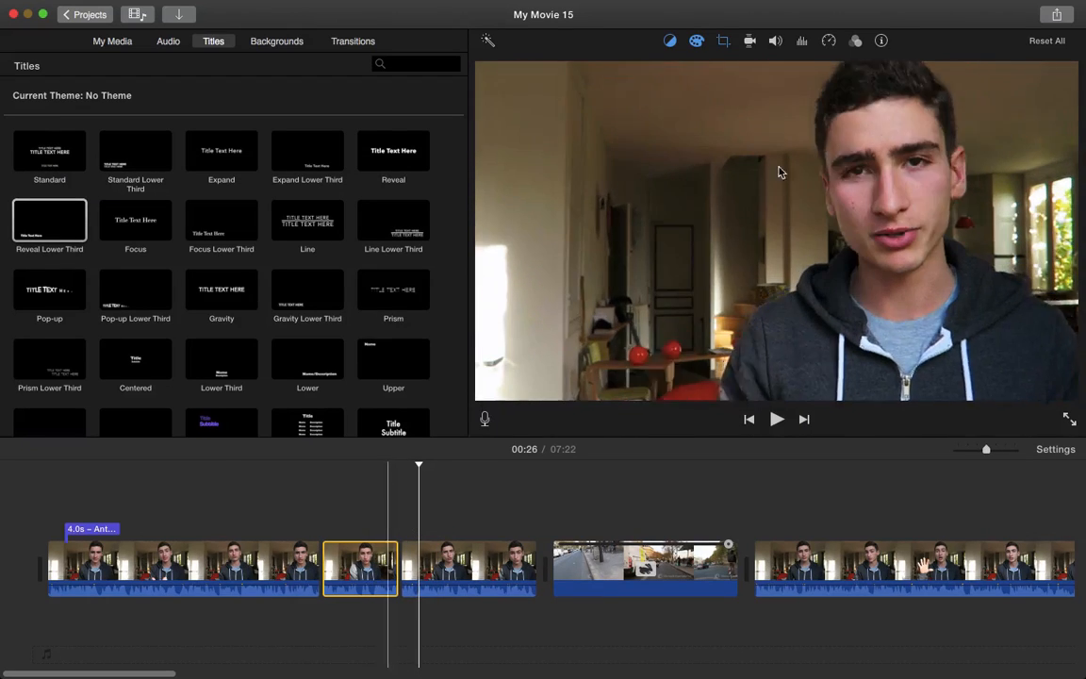
Boost the long talking-head clip after the hyperlapse to 112% volume
click(749, 43)
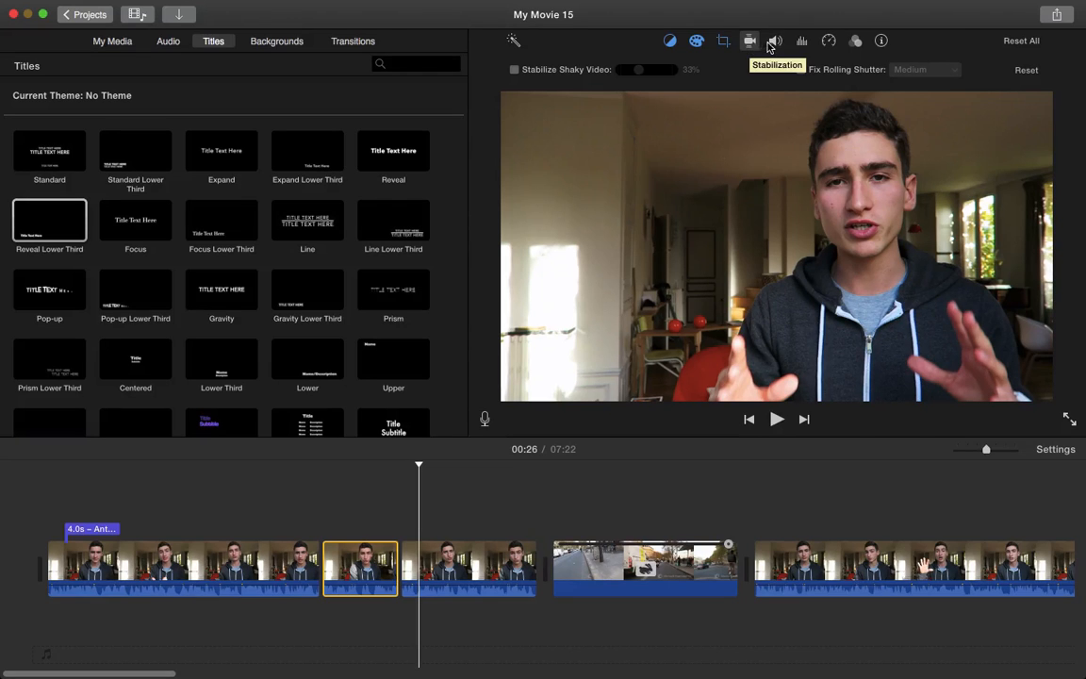
click(774, 41)
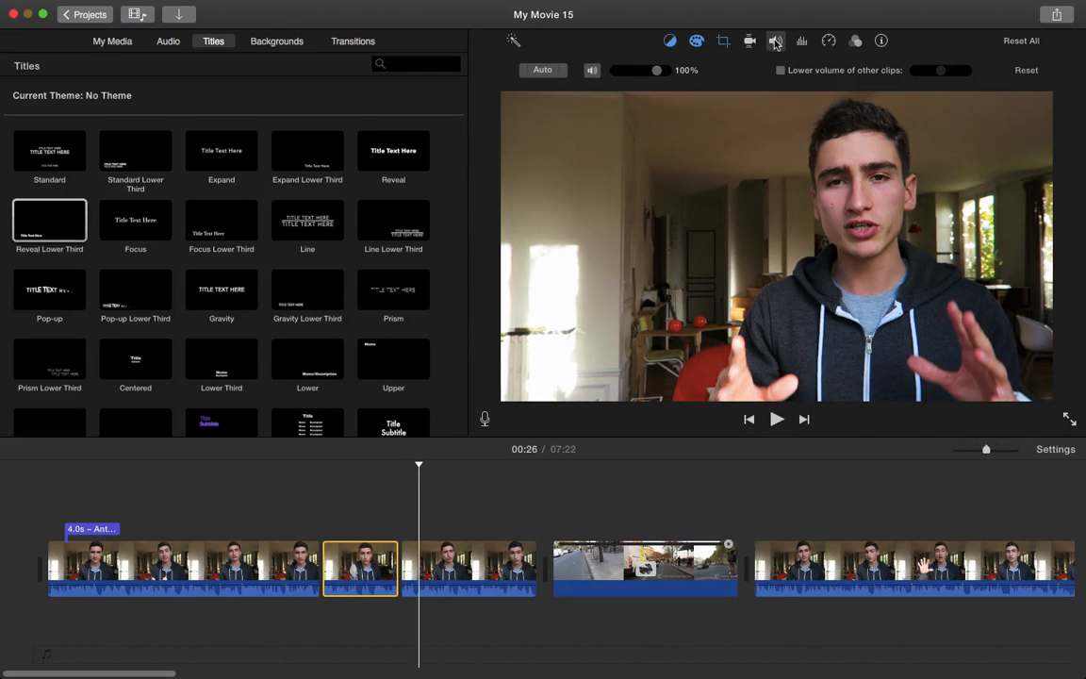
scroll(818, 581, right, 5)
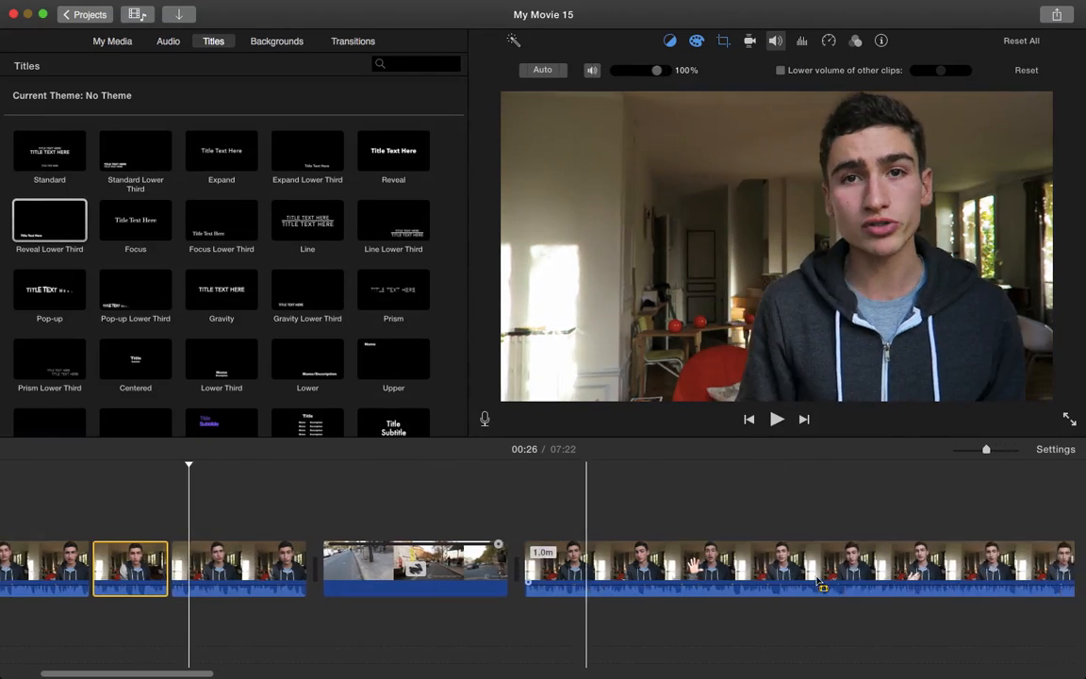
scroll(818, 582, right, 1)
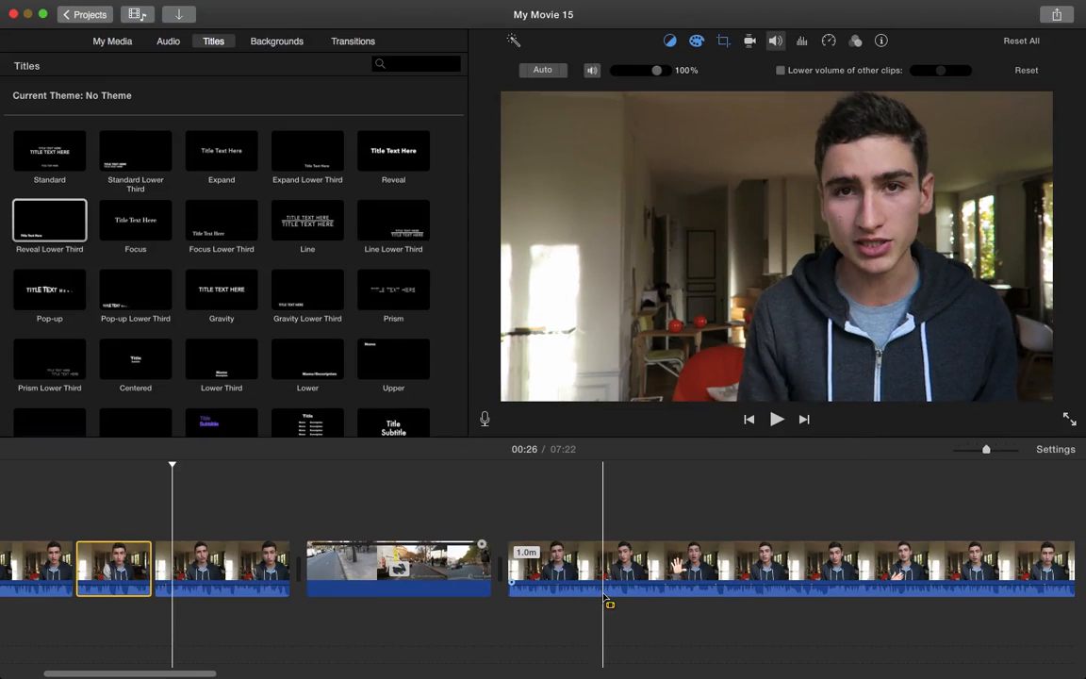
scroll(605, 591, right, 6)
scroll(604, 591, left, 6)
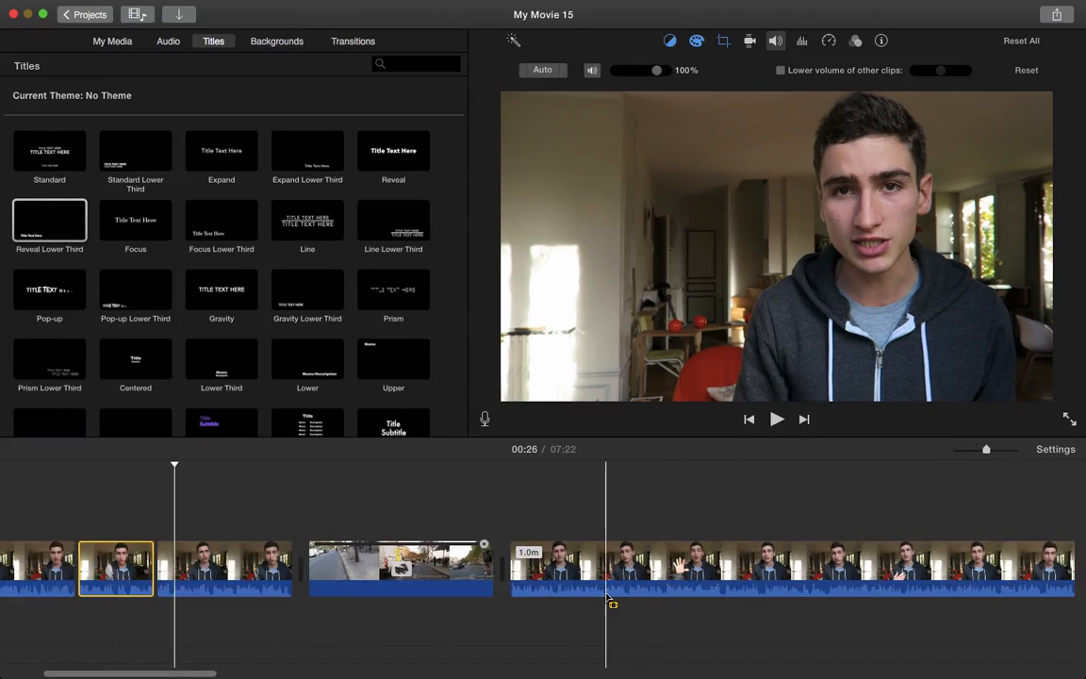
mouse_move(561, 584)
mouse_down()
mouse_move(563, 595)
mouse_move(562, 584)
mouse_up()
click(582, 566)
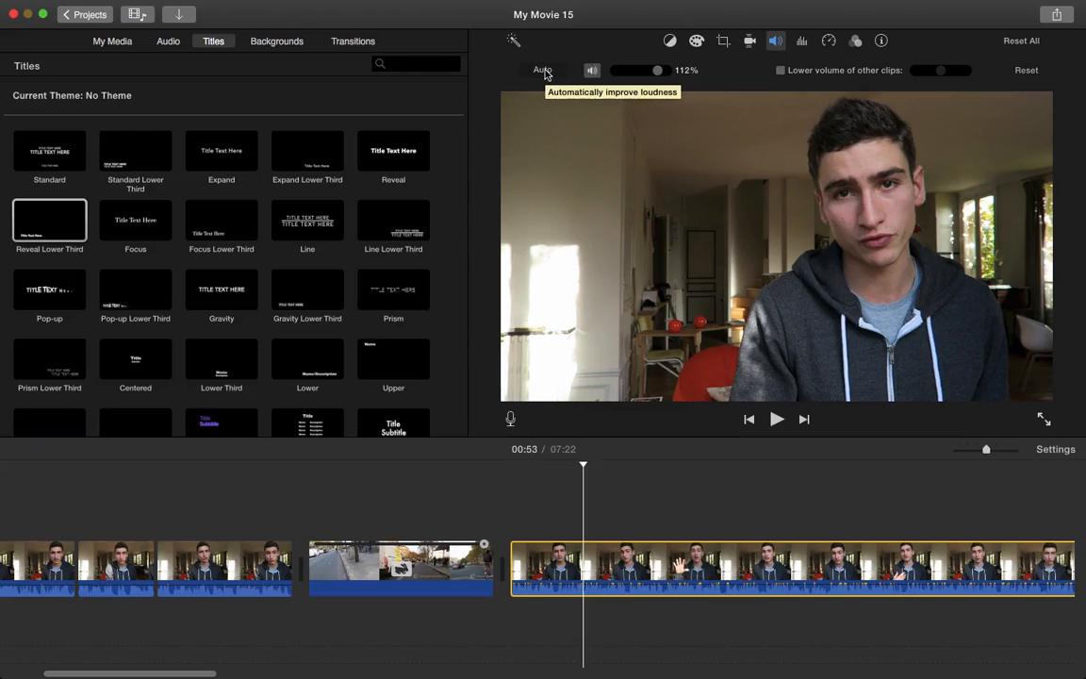
Review the talking-head clip's equalizer, speed (kept Normal) and clip filter options, leaving the filter at None
click(802, 42)
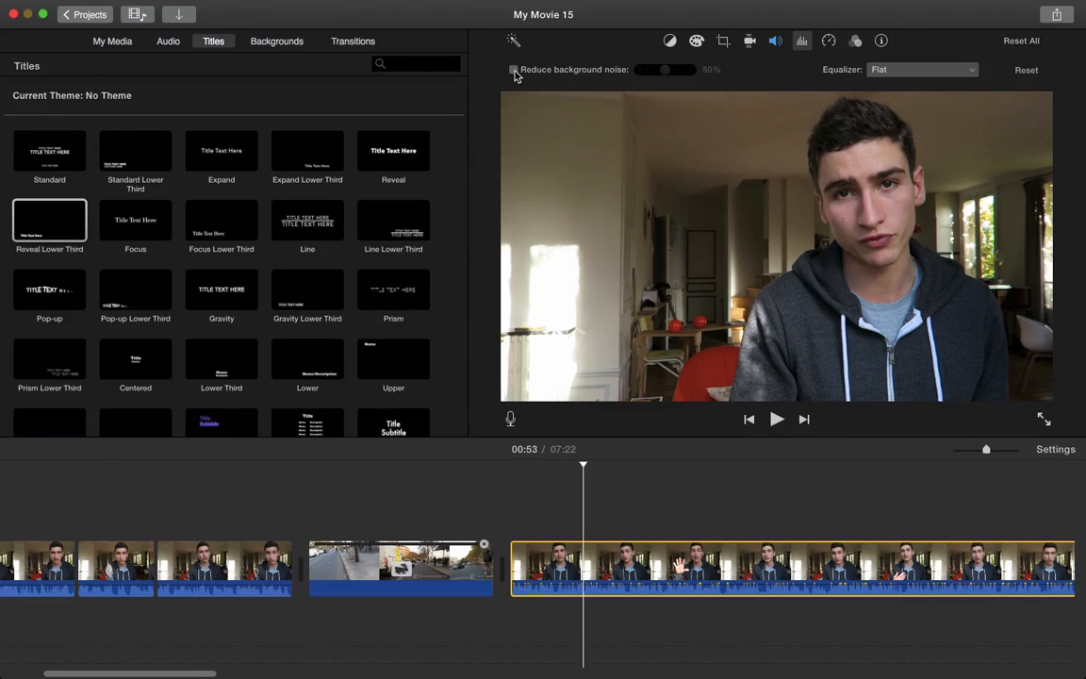
click(829, 41)
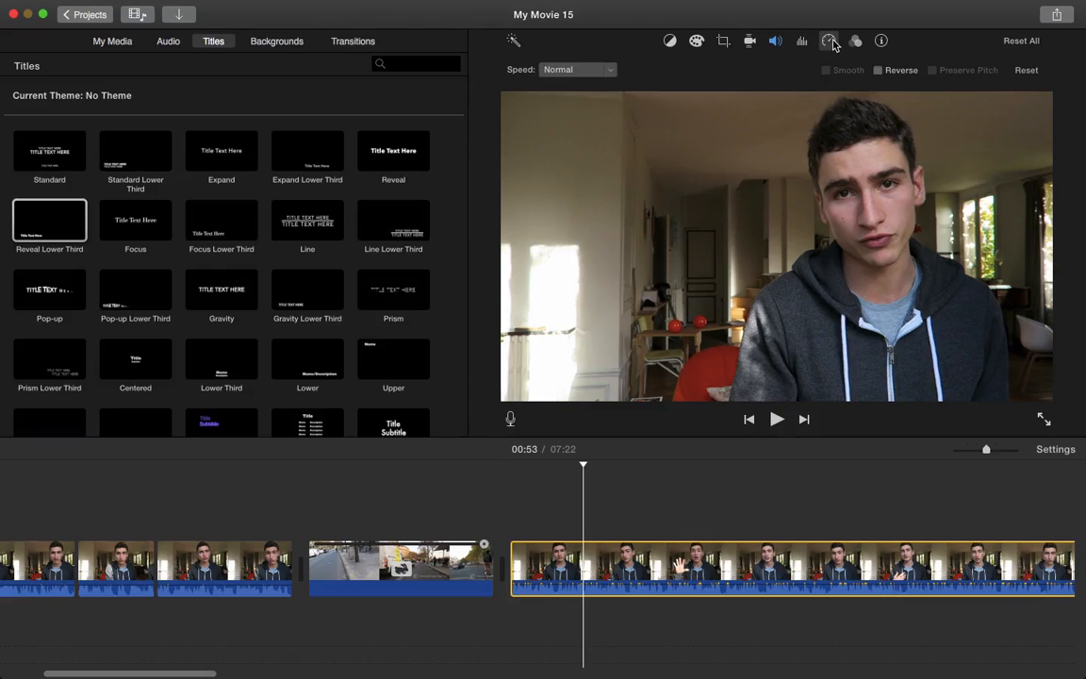
click(612, 71)
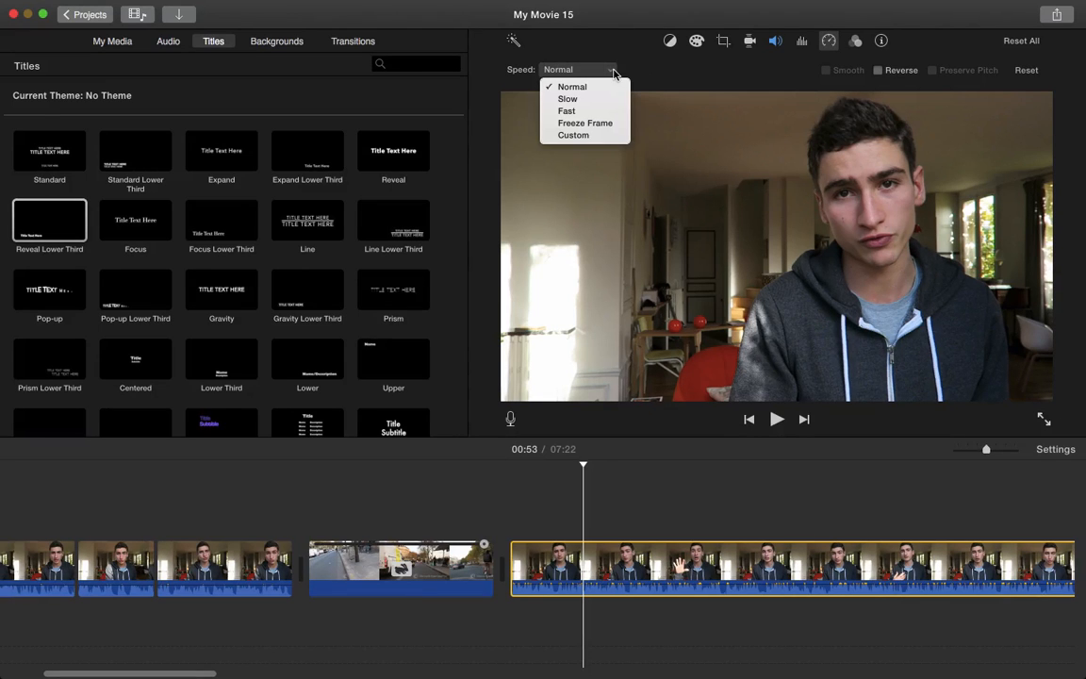
click(615, 74)
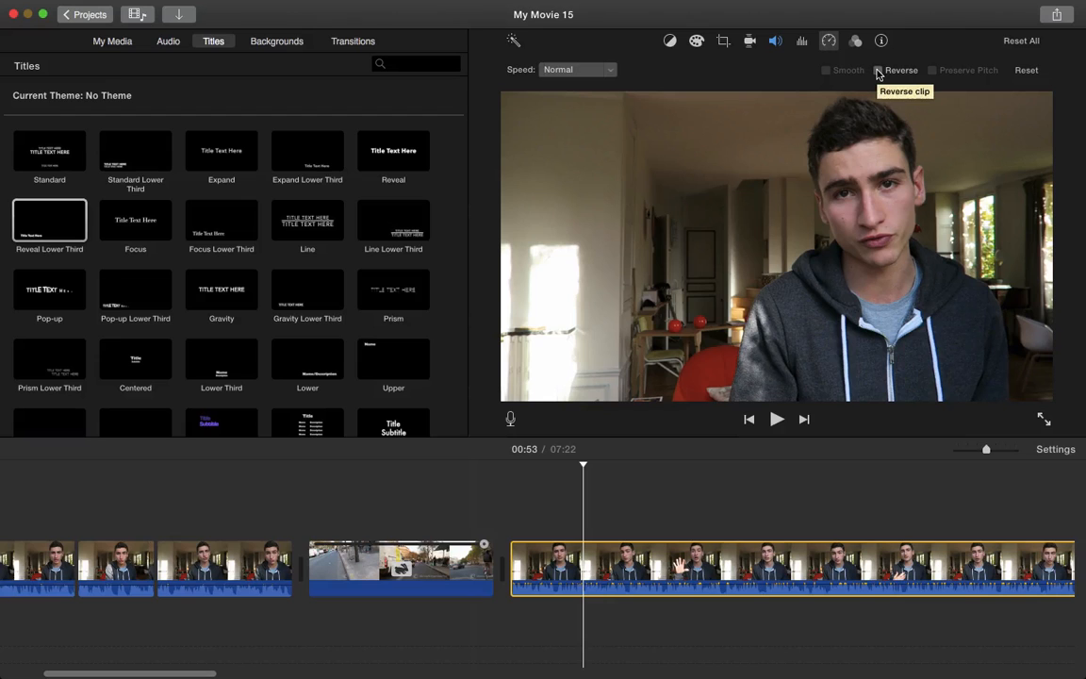
click(853, 42)
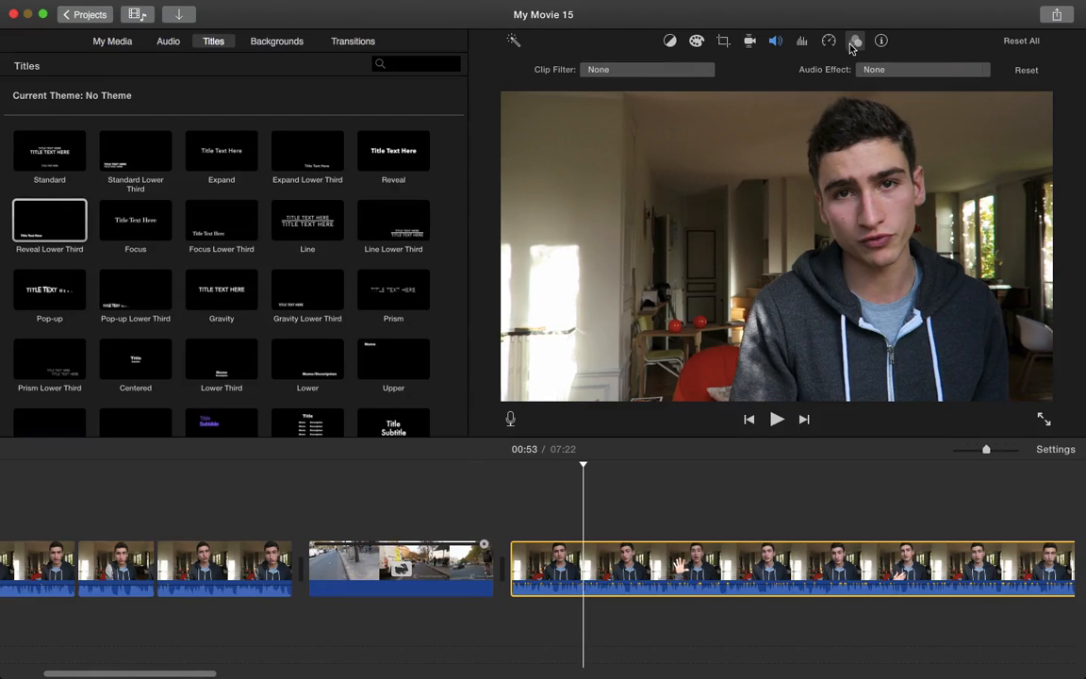
click(672, 70)
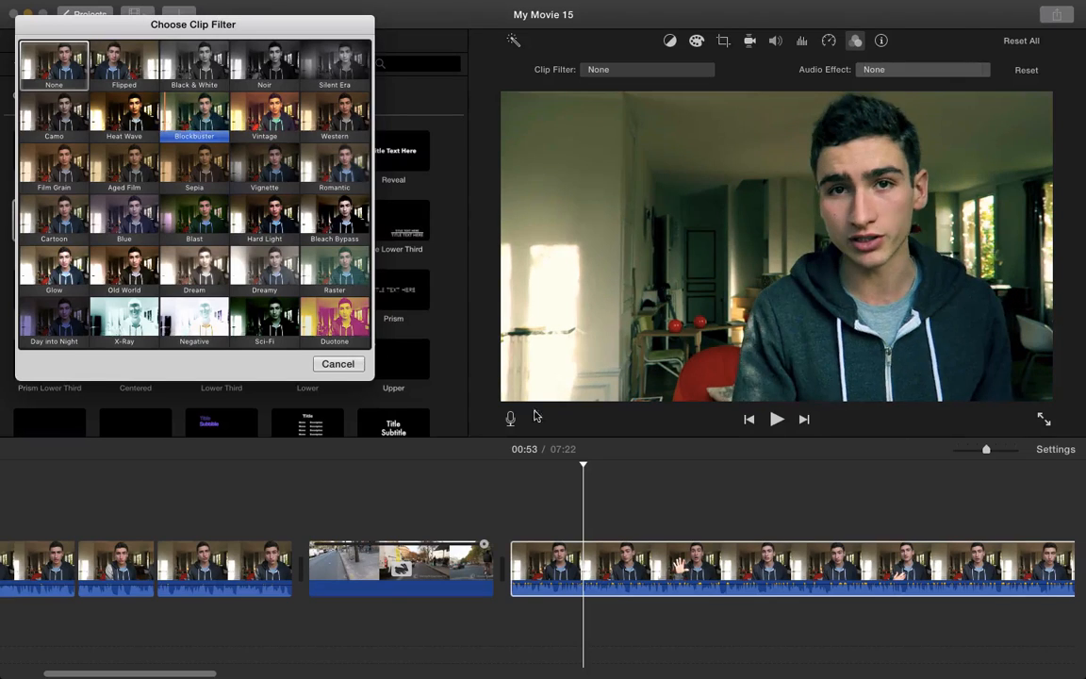
click(339, 364)
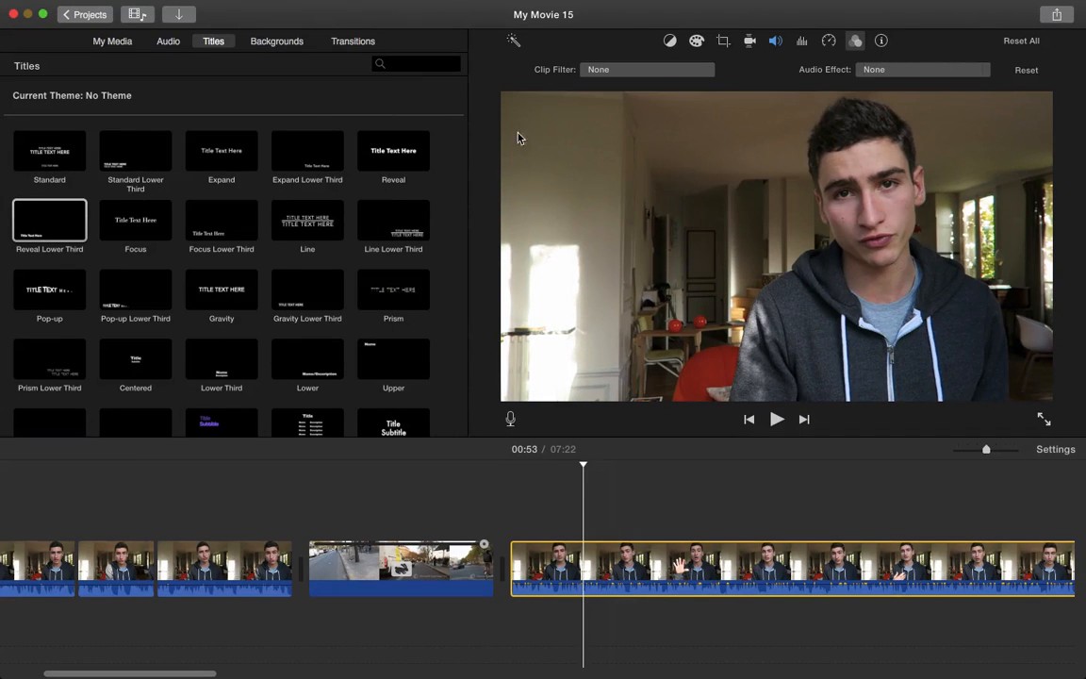
Split the last talking-head clip near its end and delete the leftover tail piece
click(109, 43)
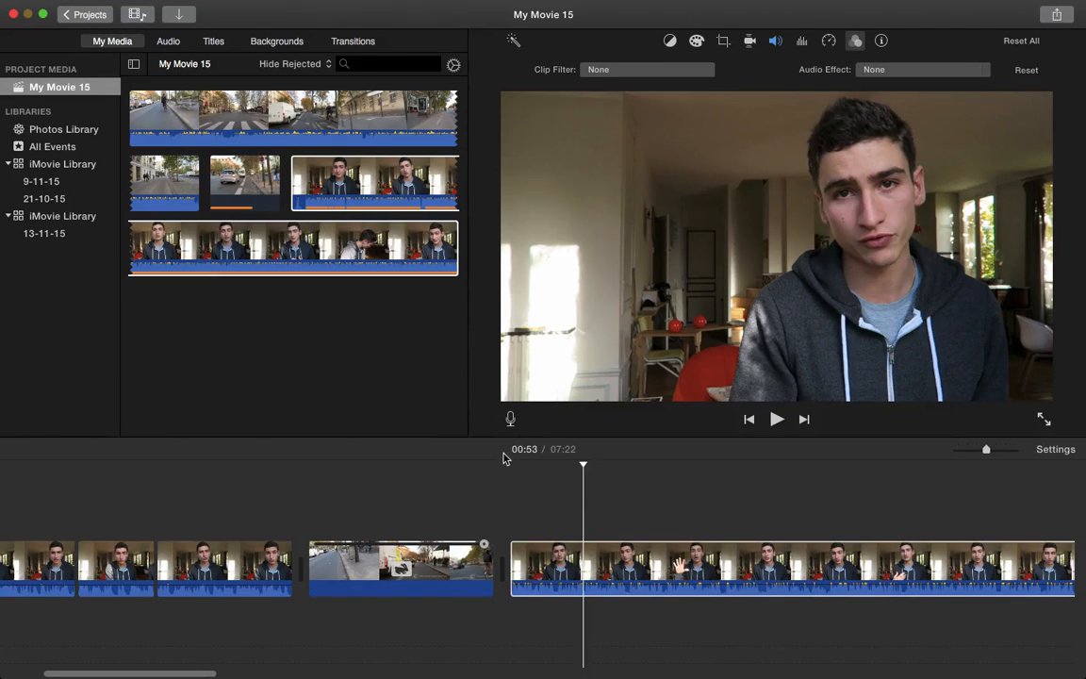
scroll(590, 511, right, 15)
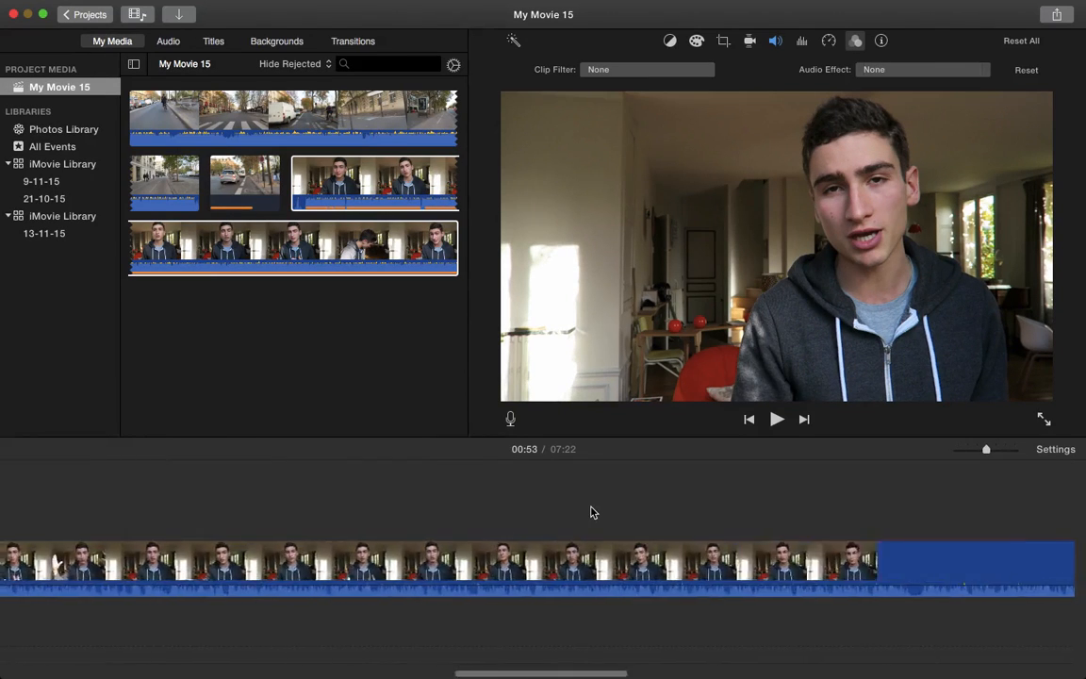
scroll(591, 512, right, 15)
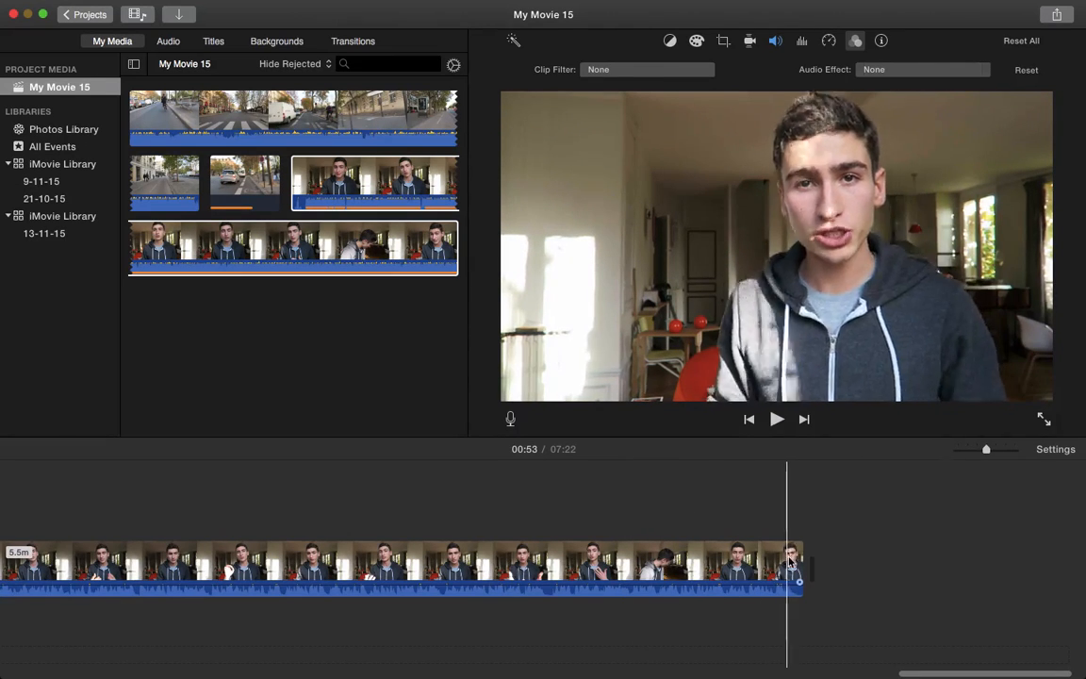
key(super+b)
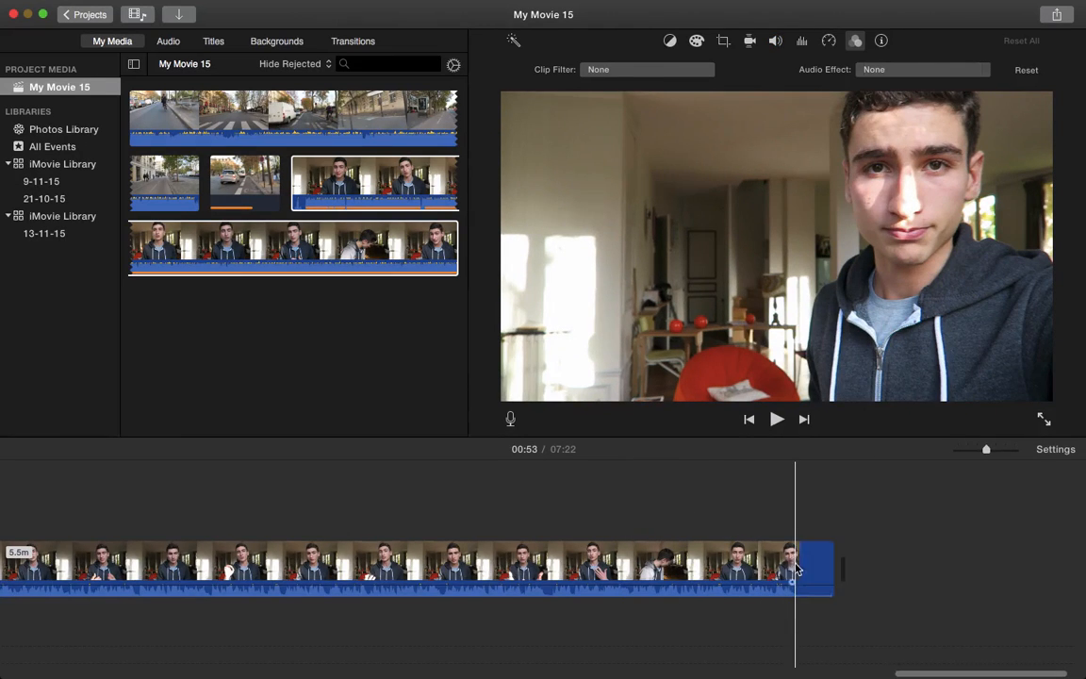
click(817, 568)
key(Delete)
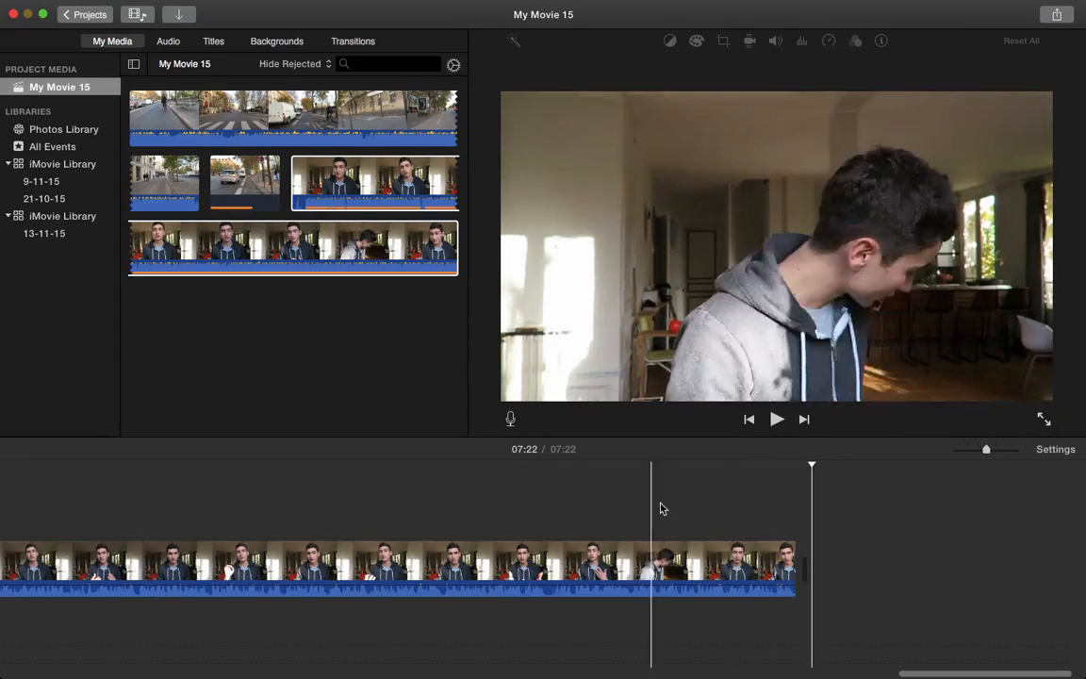
Append the Jingle fin vidéos 'À demain !' end card after the last clip and lengthen it to 9.4 seconds
click(666, 508)
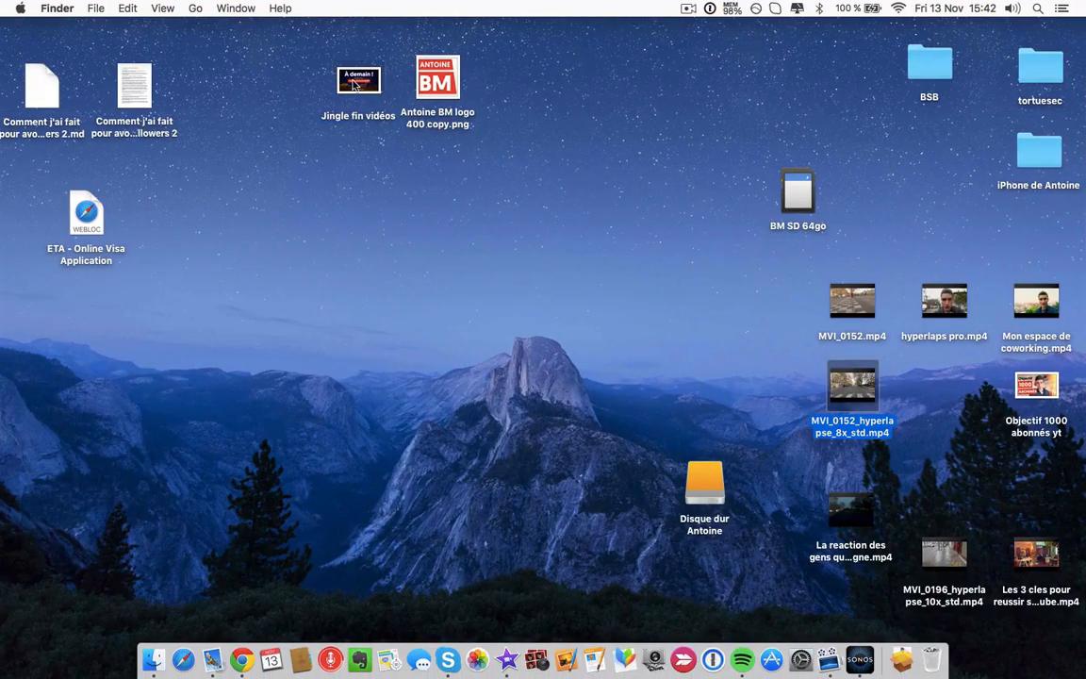
drag(355, 83, 816, 563)
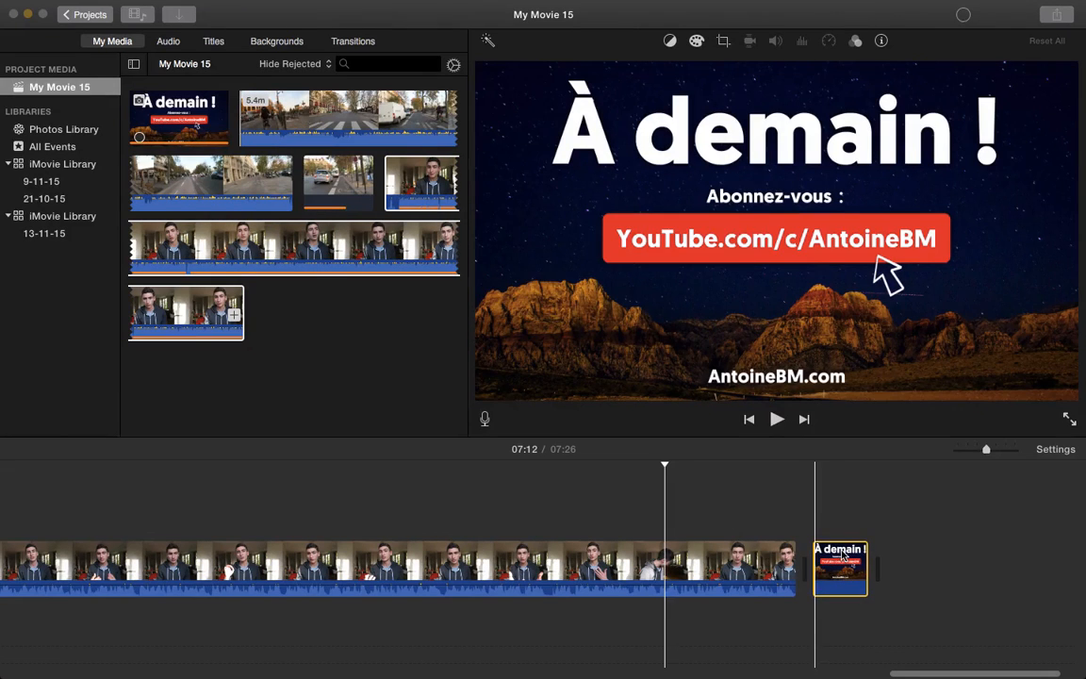
click(827, 533)
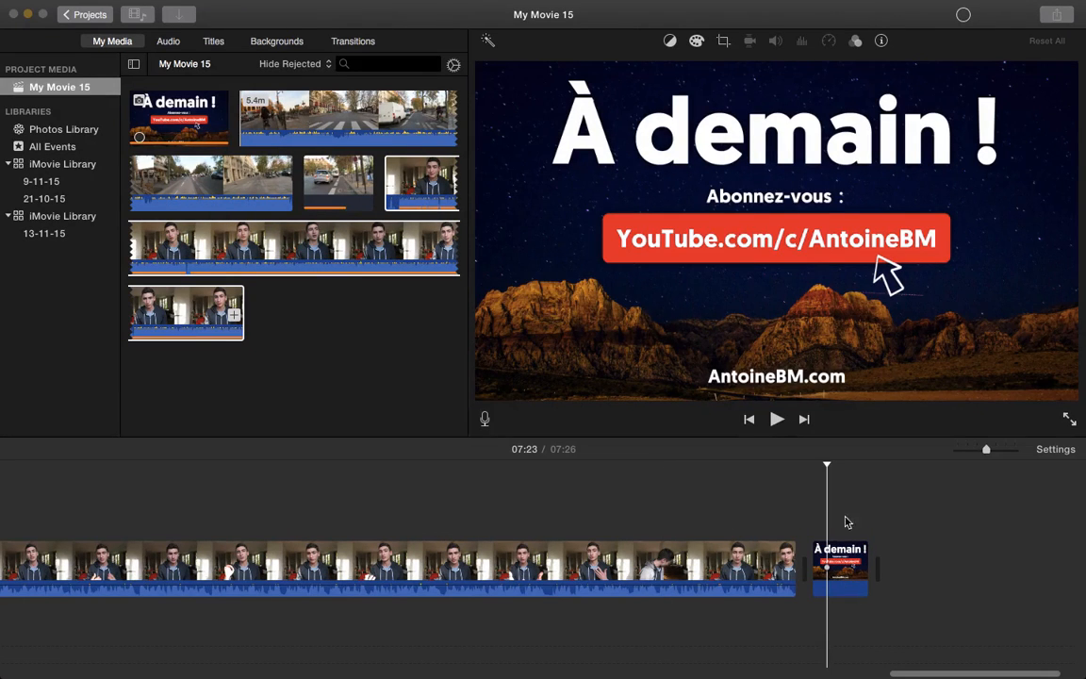
click(846, 517)
click(829, 527)
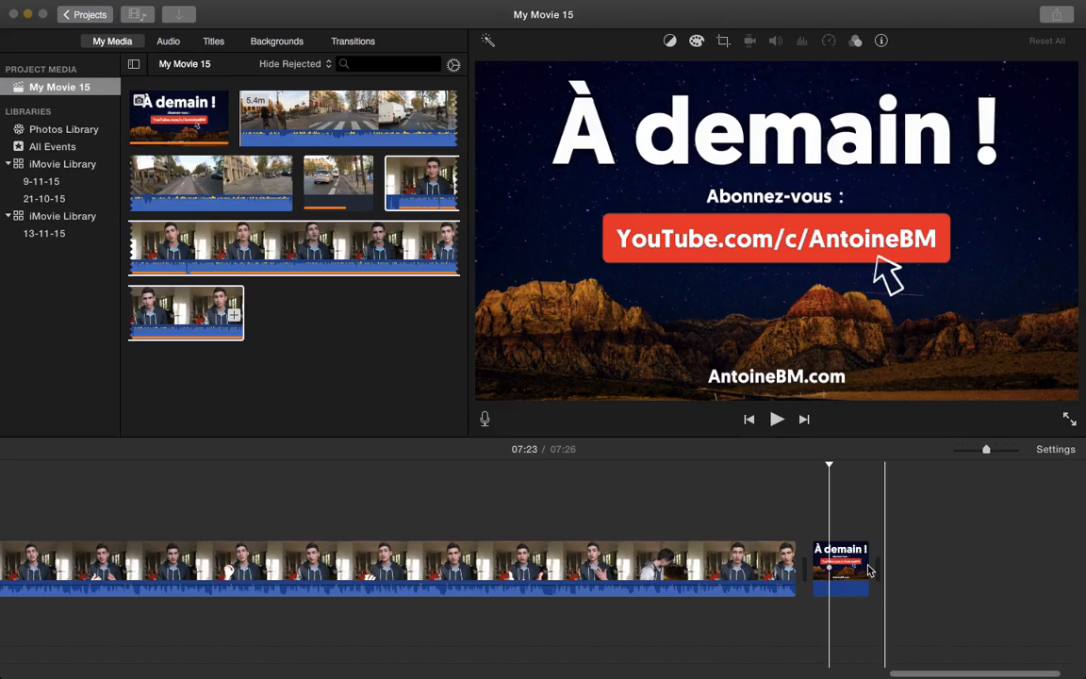
drag(870, 564, 983, 565)
Play back the ending to check it, then return the playhead to the movie's start and switch to the desktop
click(790, 524)
key(space)
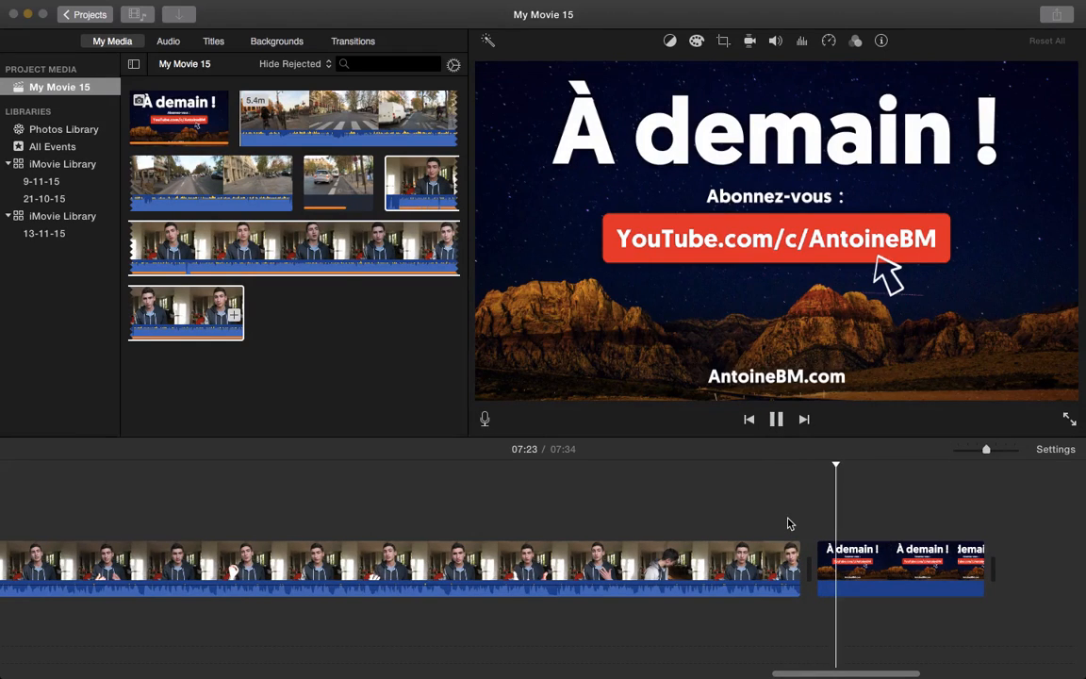
key(space)
scroll(790, 524, left, 15)
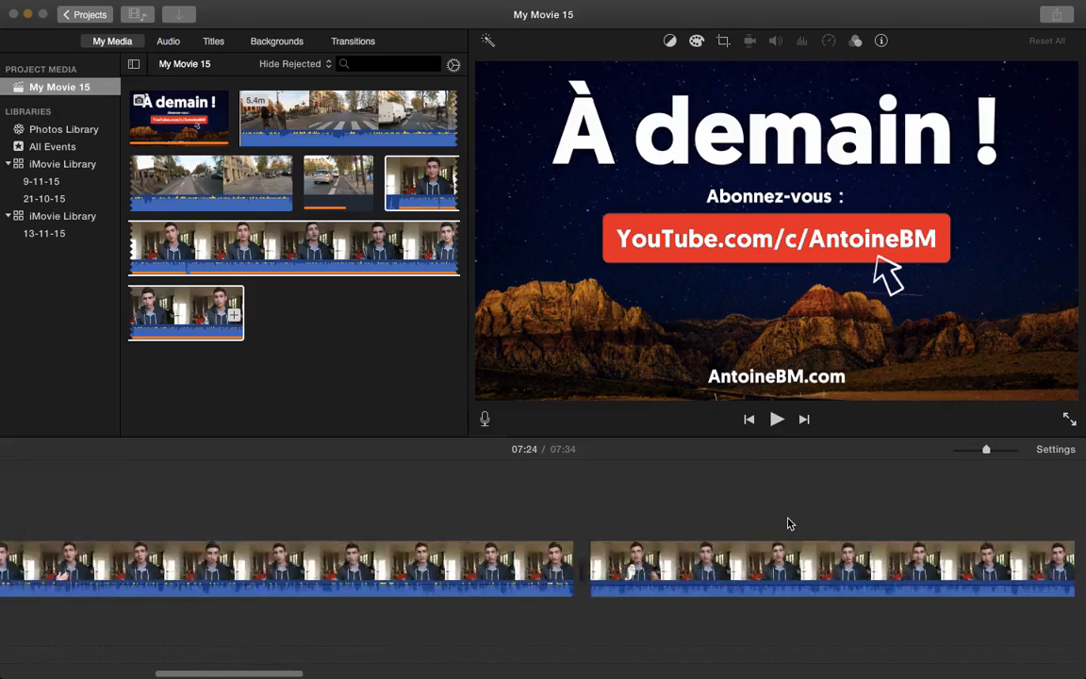
click(55, 495)
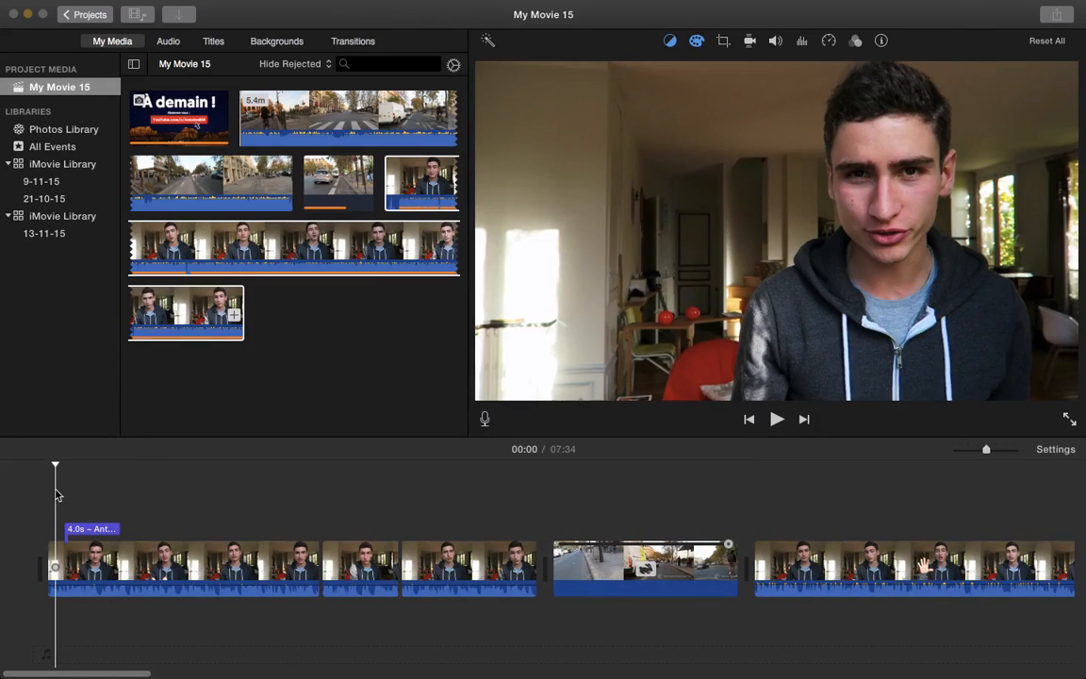
key(ctrl+Left)
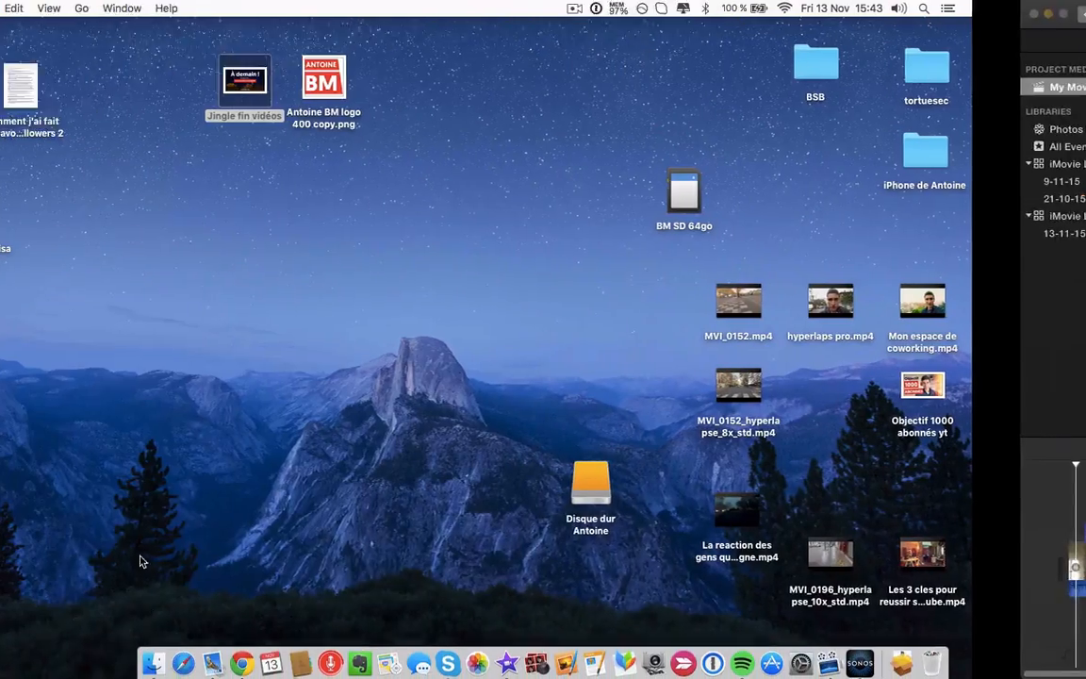
Open Chrome full screen and search for the incompetech music site
click(243, 658)
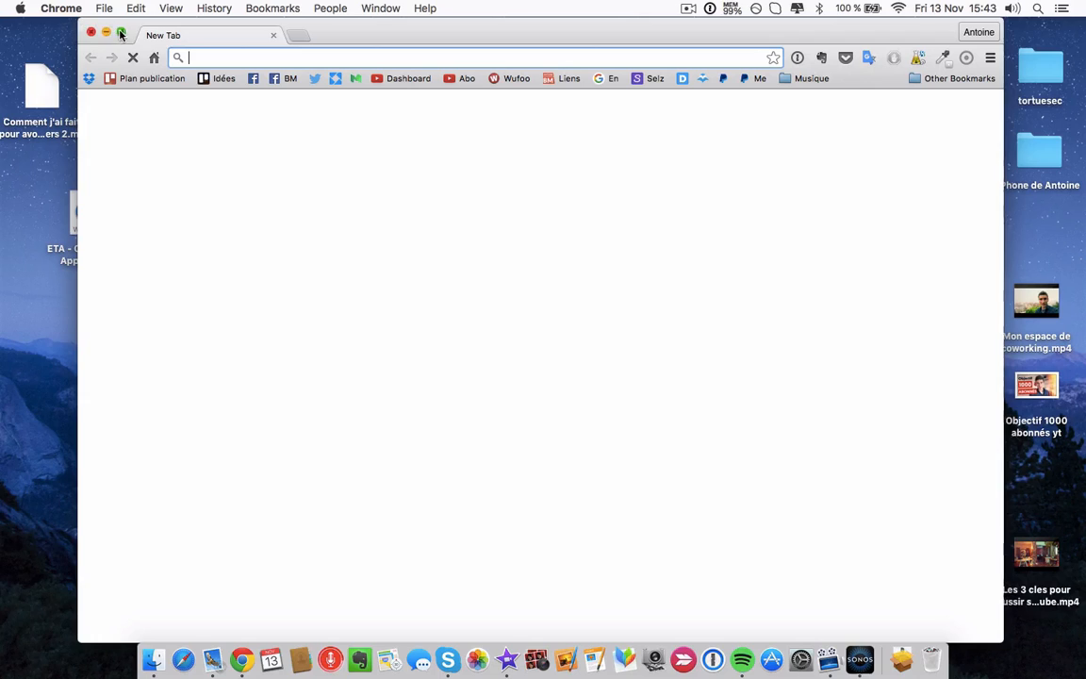
click(120, 33)
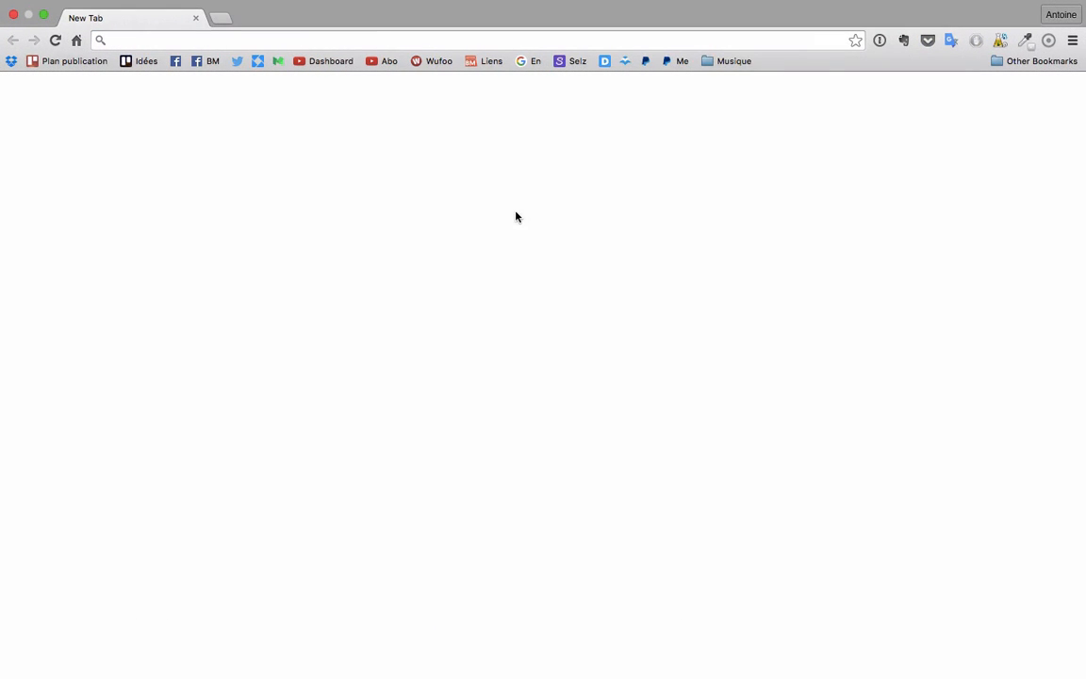
click(734, 61)
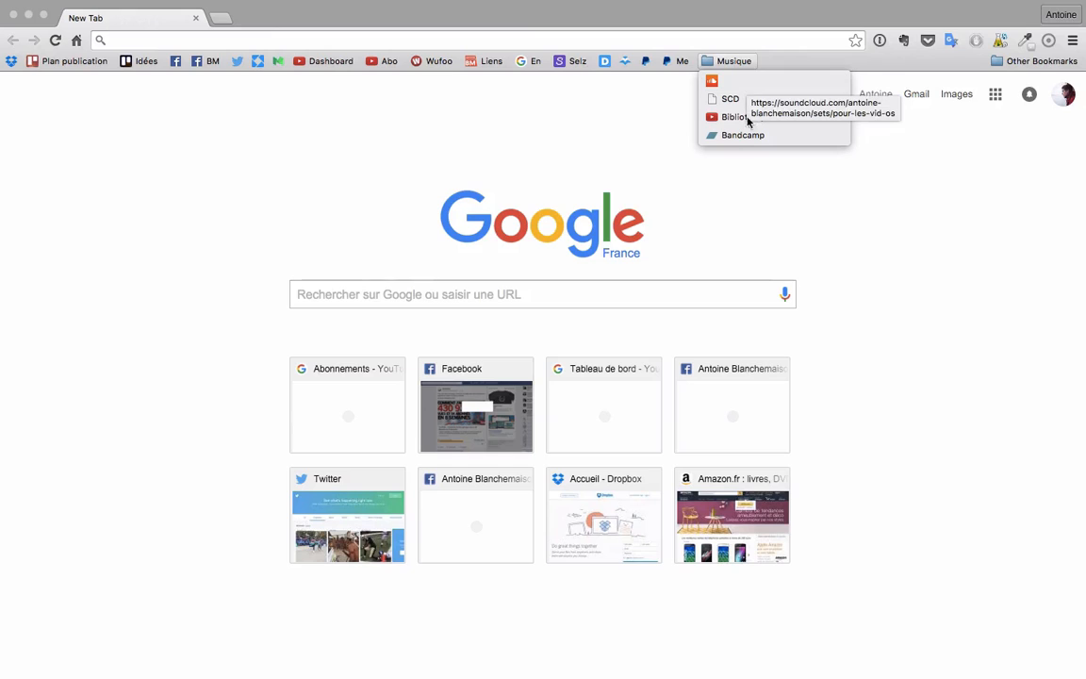
click(446, 91)
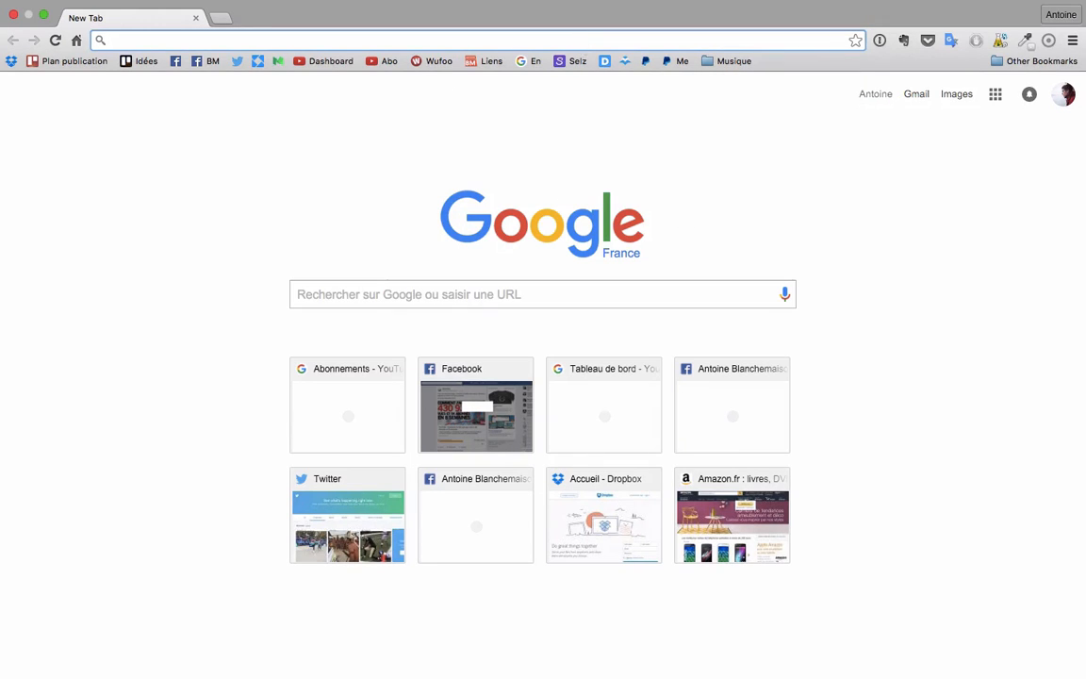
text(inconpeotec)
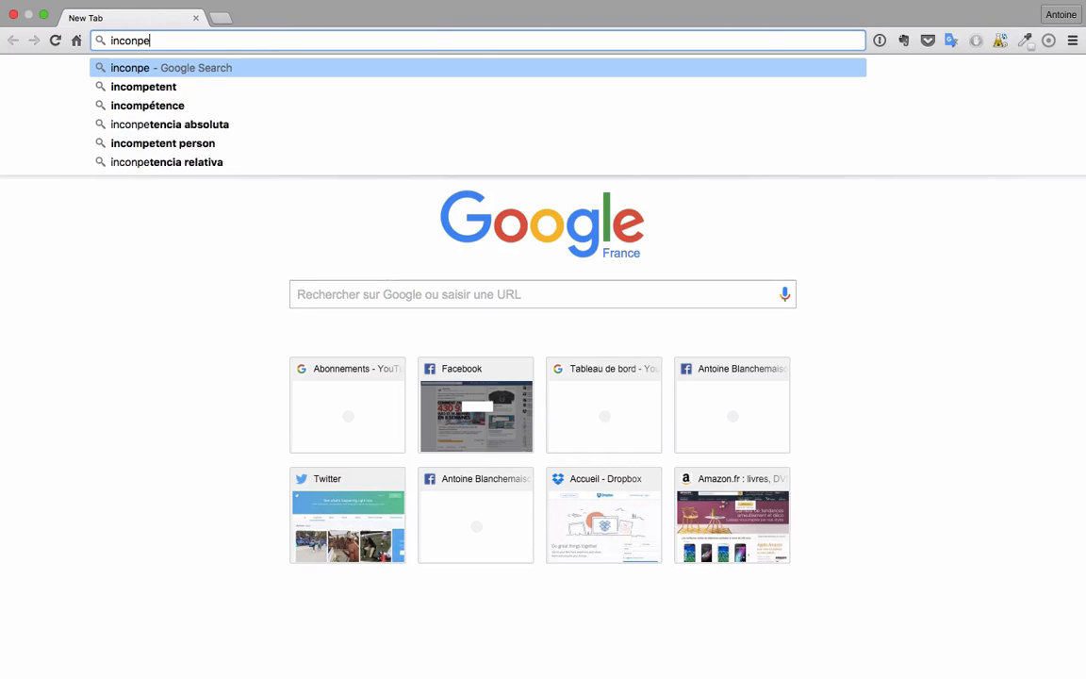
key(BackSpace)
key(BackSpace)
key(BackSpace)
key(BackSpace)
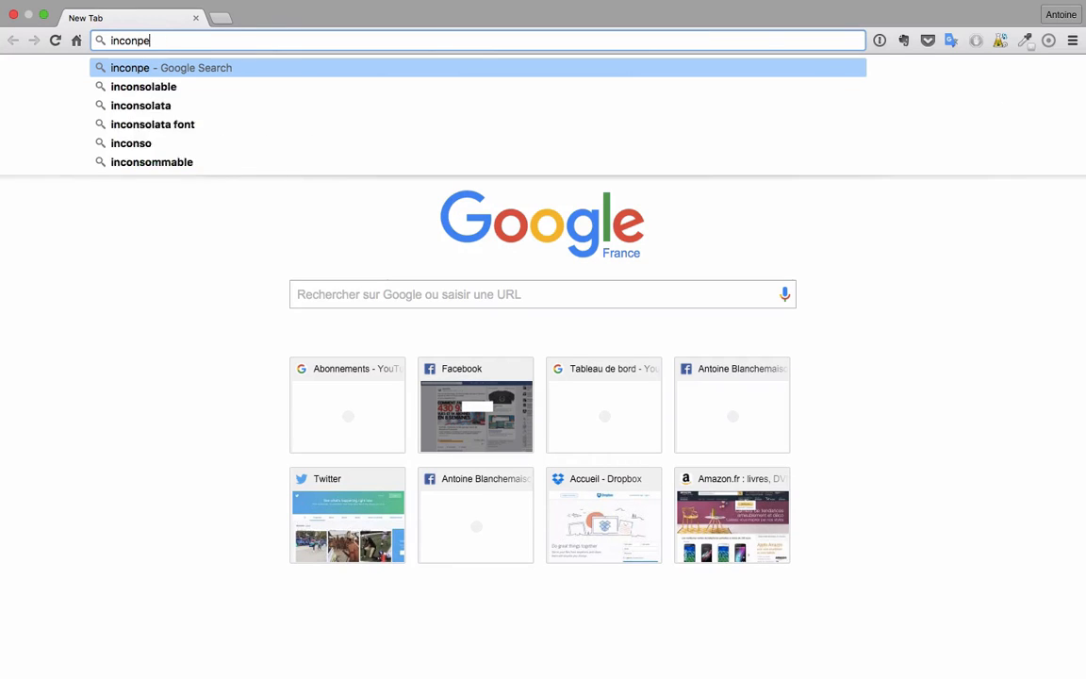
text(tech)
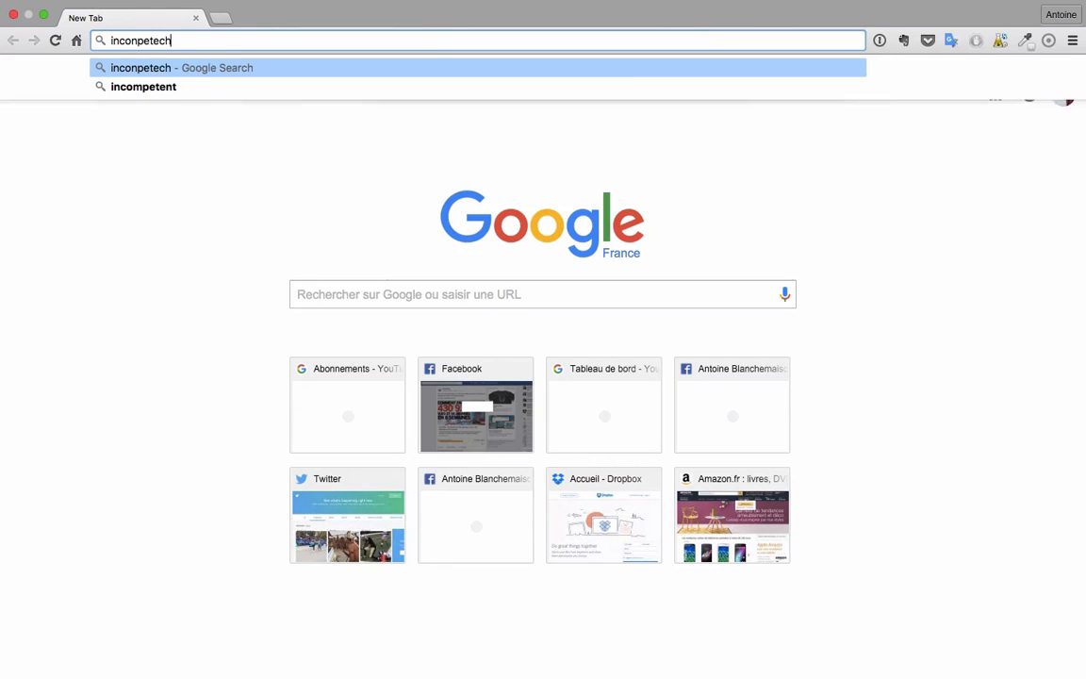
key(Return)
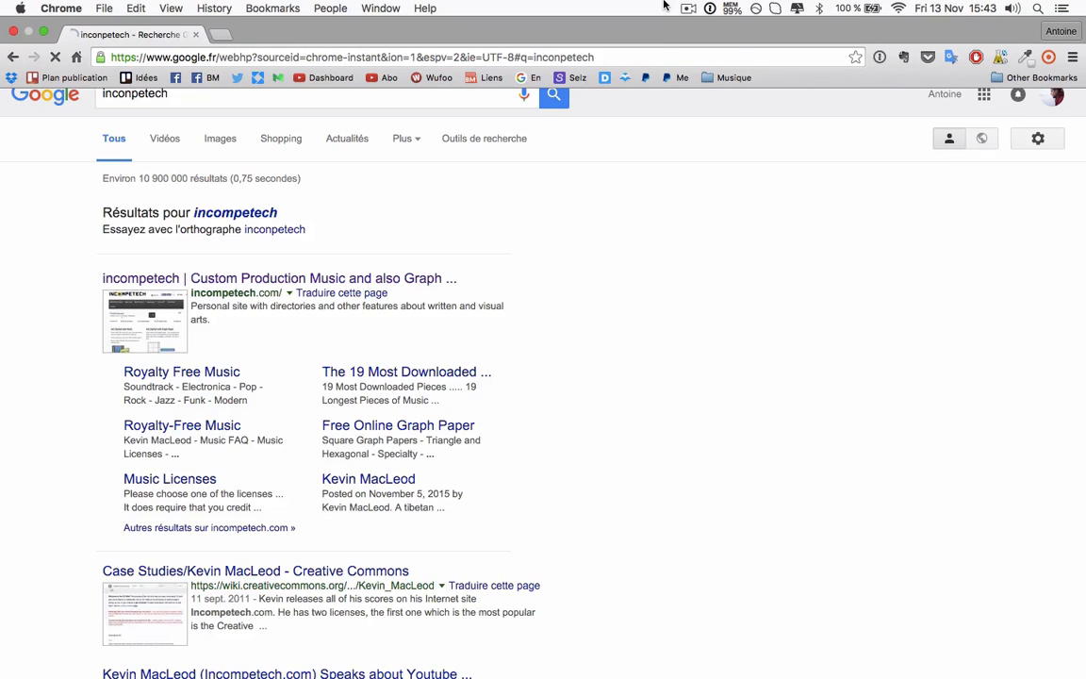
Open the incompetech royalty-free music site from the search results
click(690, 9)
key(Escape)
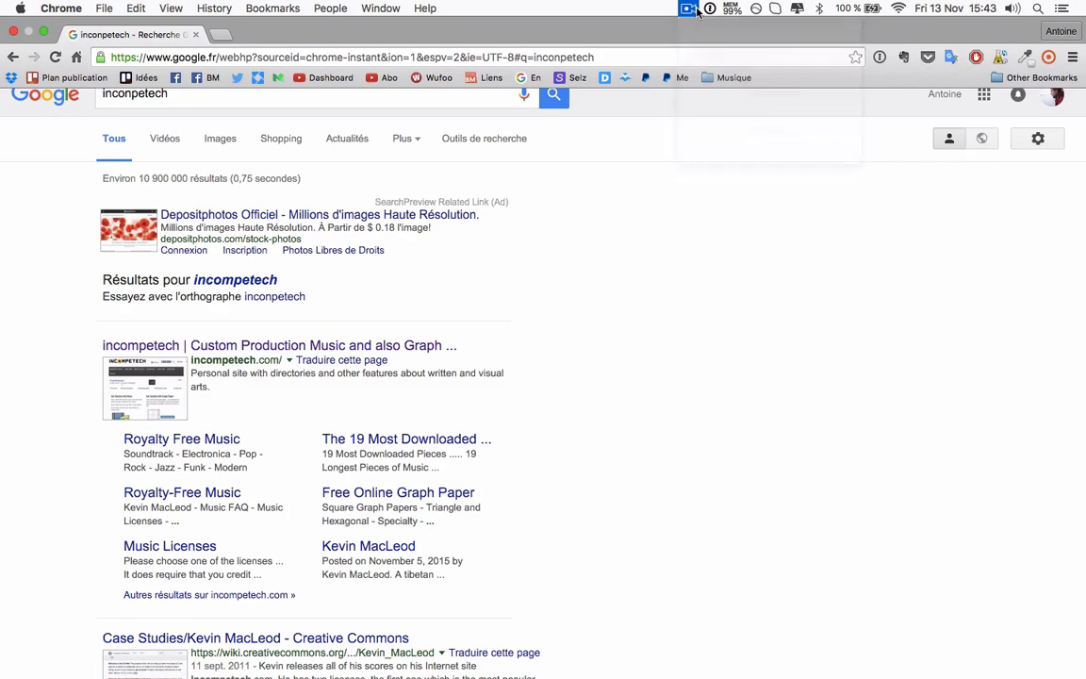
click(188, 345)
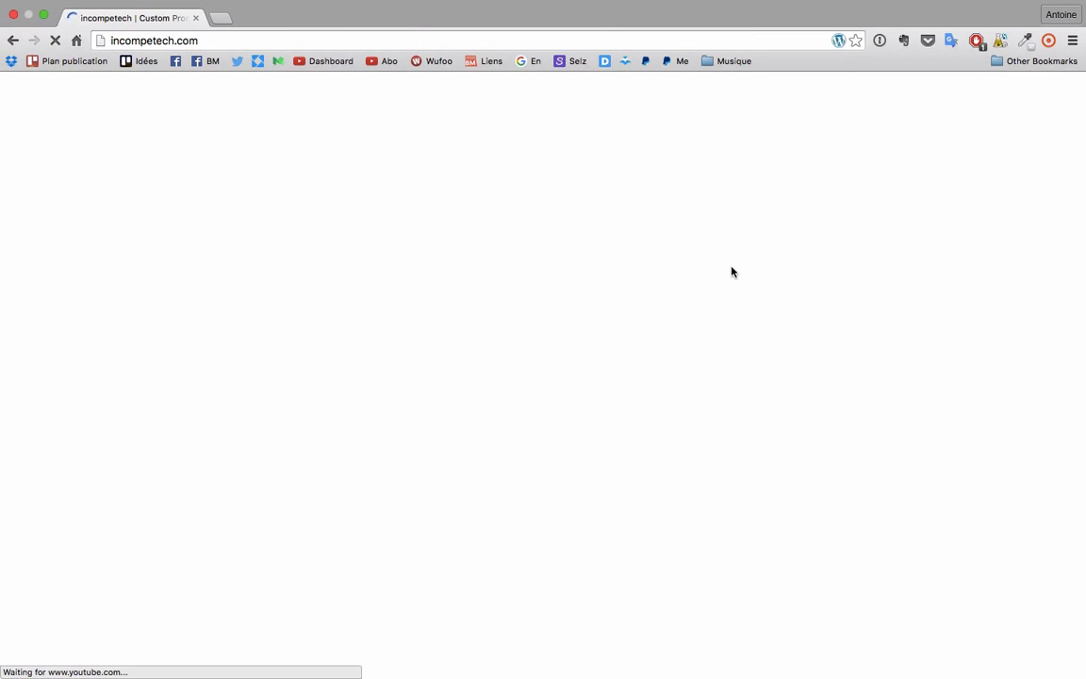
scroll(534, 393, down, 5)
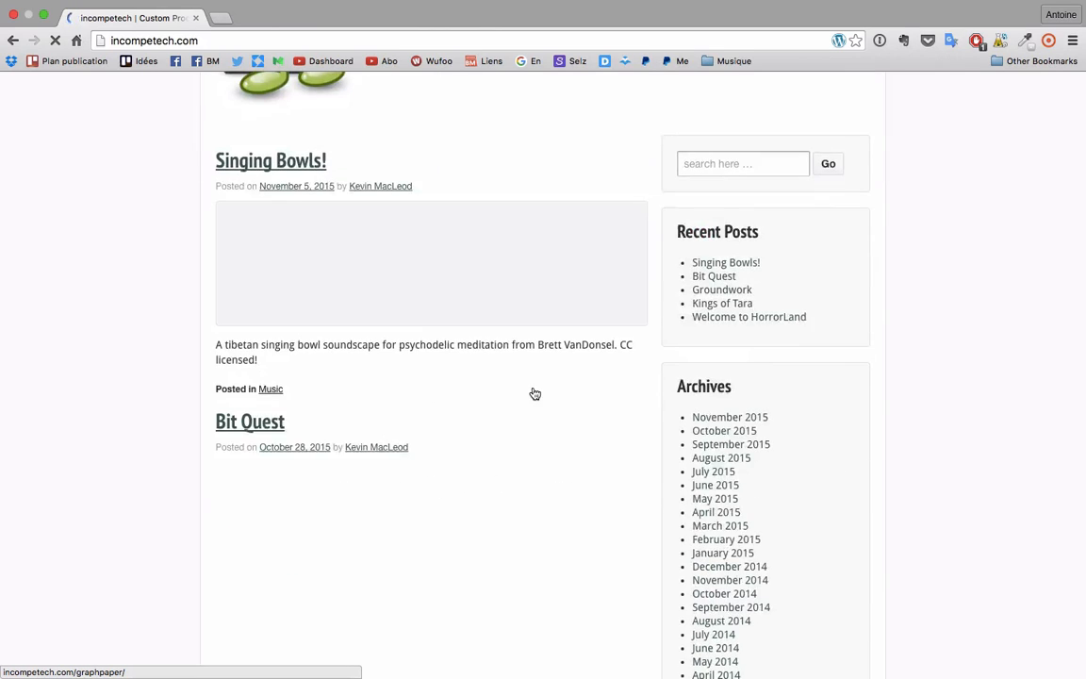
scroll(534, 393, up, 5)
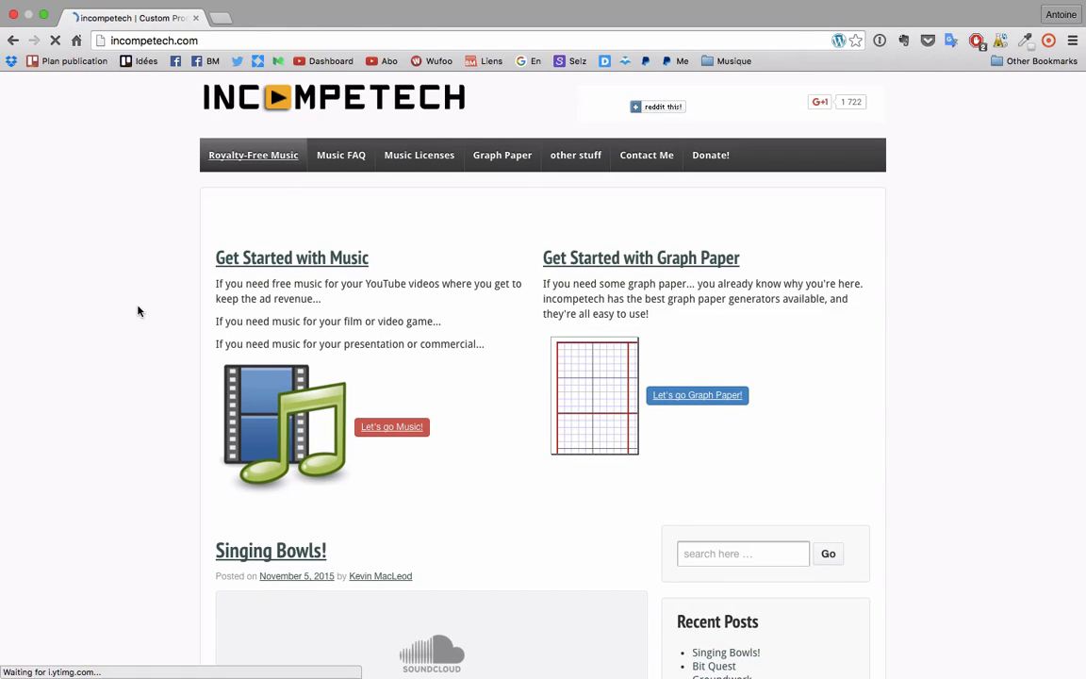
Add an empty new tab, then go back to the incompetech page
click(222, 35)
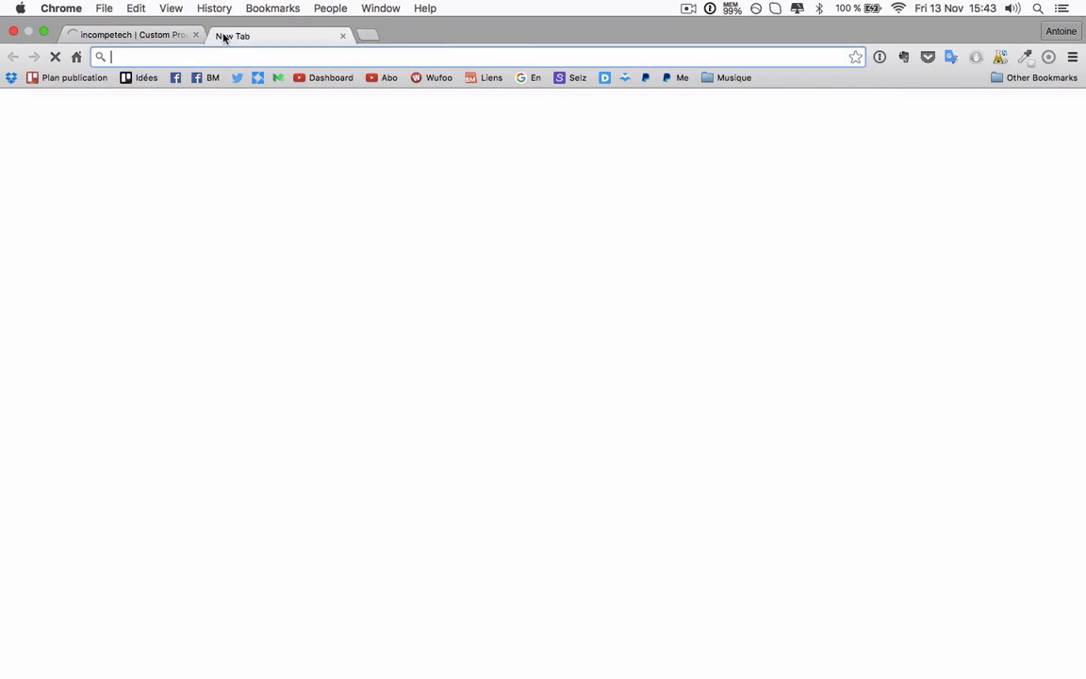
click(149, 35)
scroll(162, 282, down, 5)
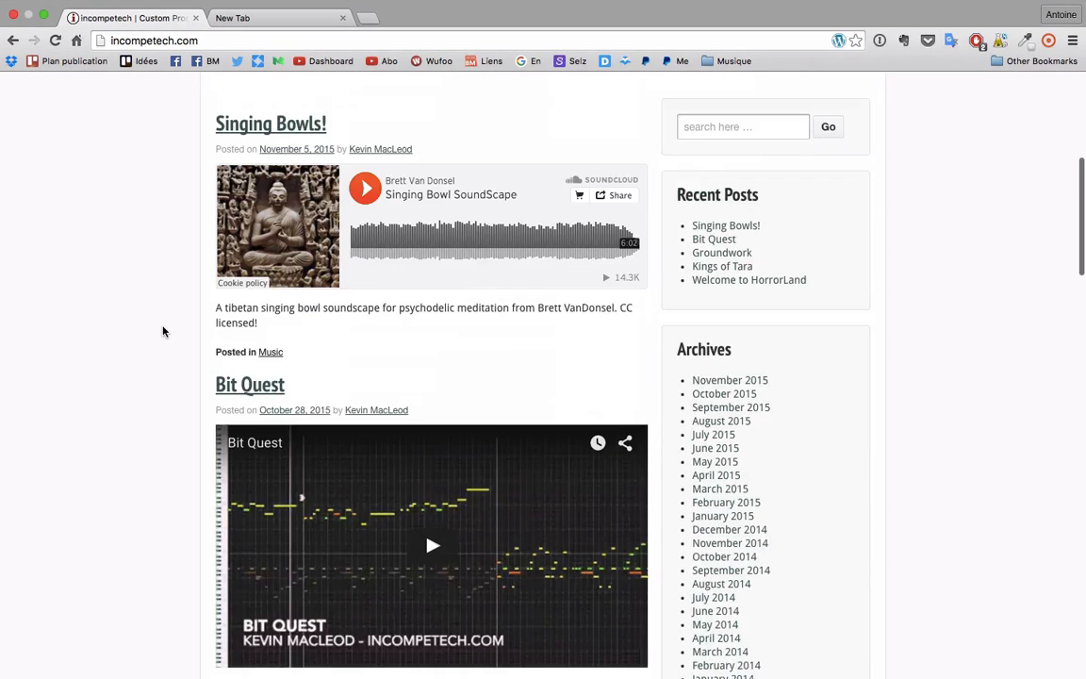
In the empty tab, open the 'Bibliothèque audio - YouTube' bookmark from the Musique folder
scroll(189, 282, up, 6)
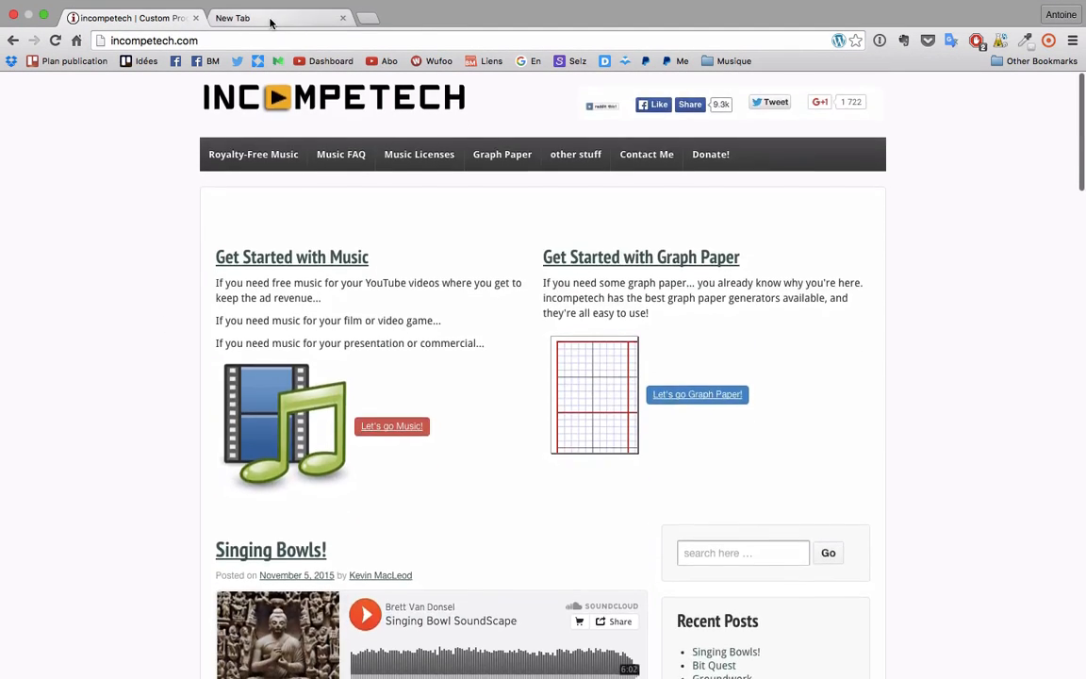
click(271, 19)
click(743, 60)
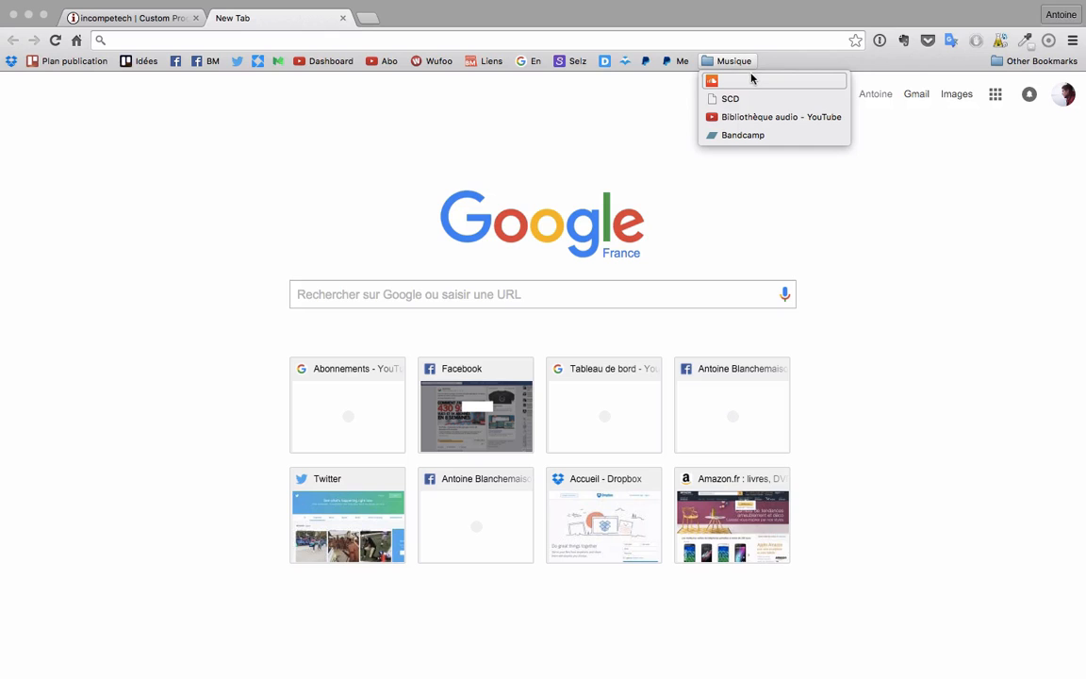
click(785, 118)
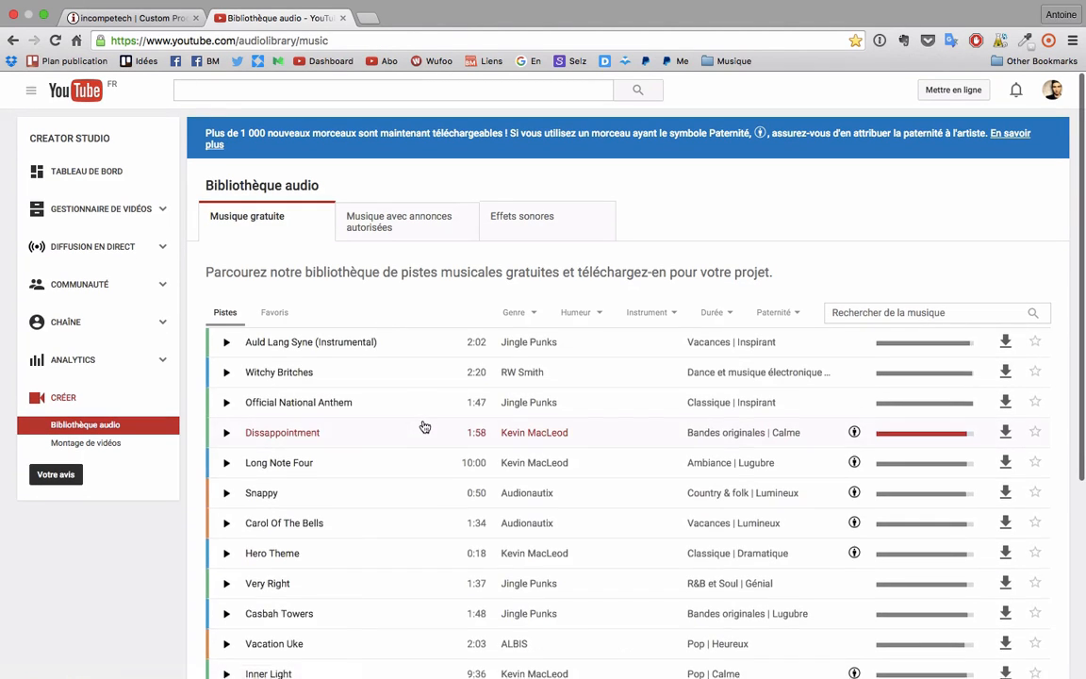
Preview Auld Lang Syne (Instrumental), Witchy Britches and Official National Anthem
scroll(424, 427, down, 15)
scroll(424, 427, up, 20)
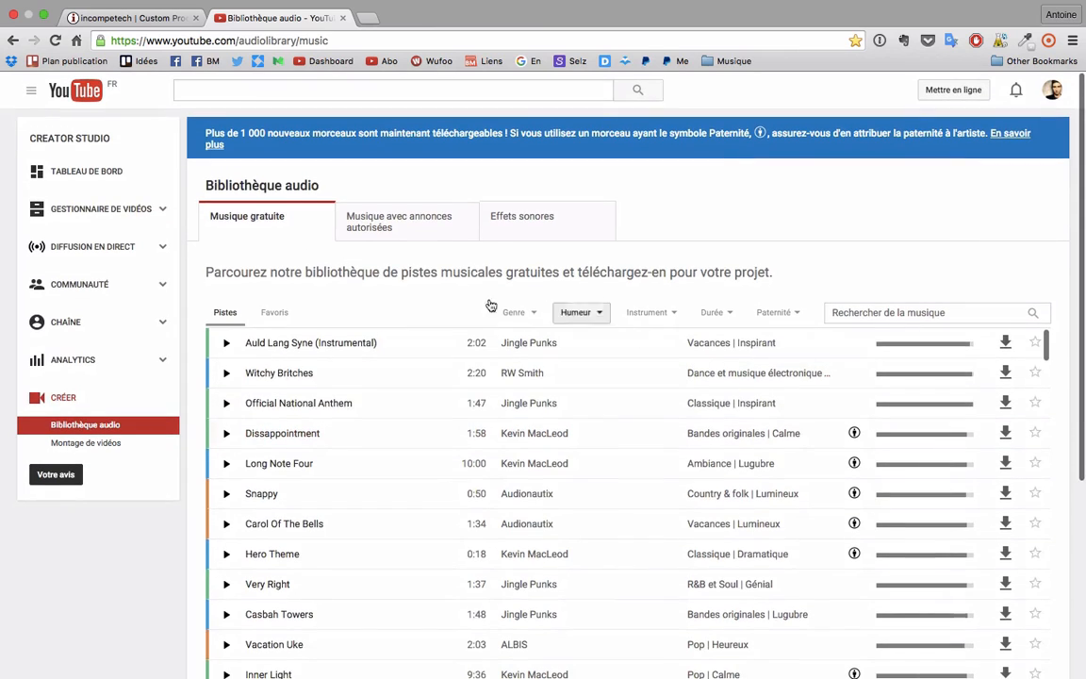
click(227, 342)
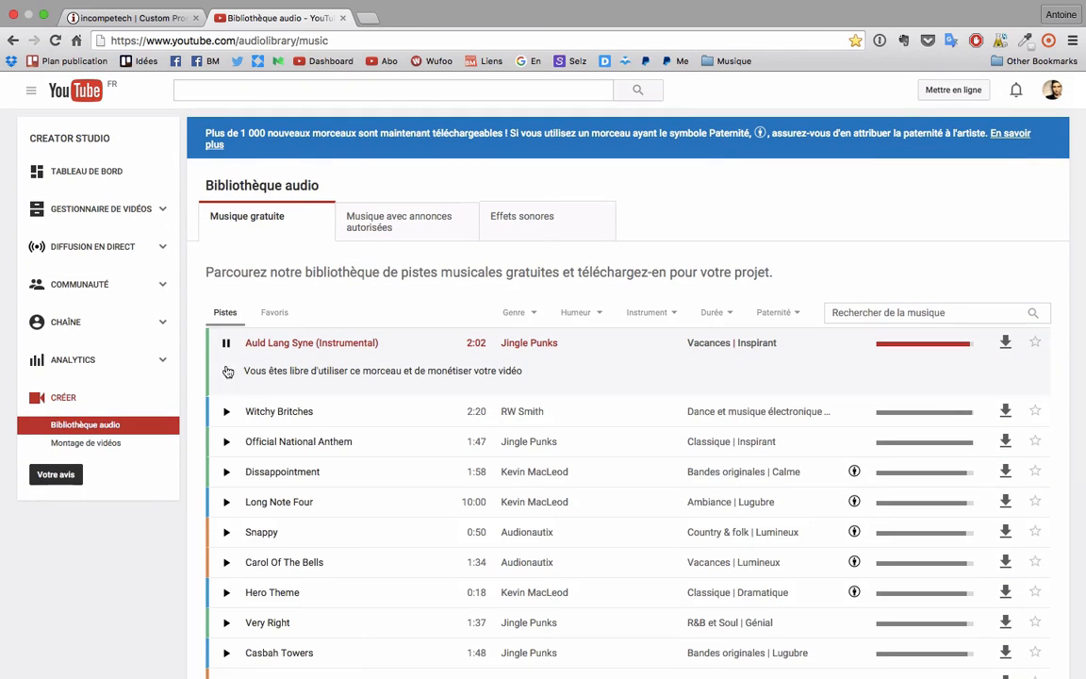
click(226, 412)
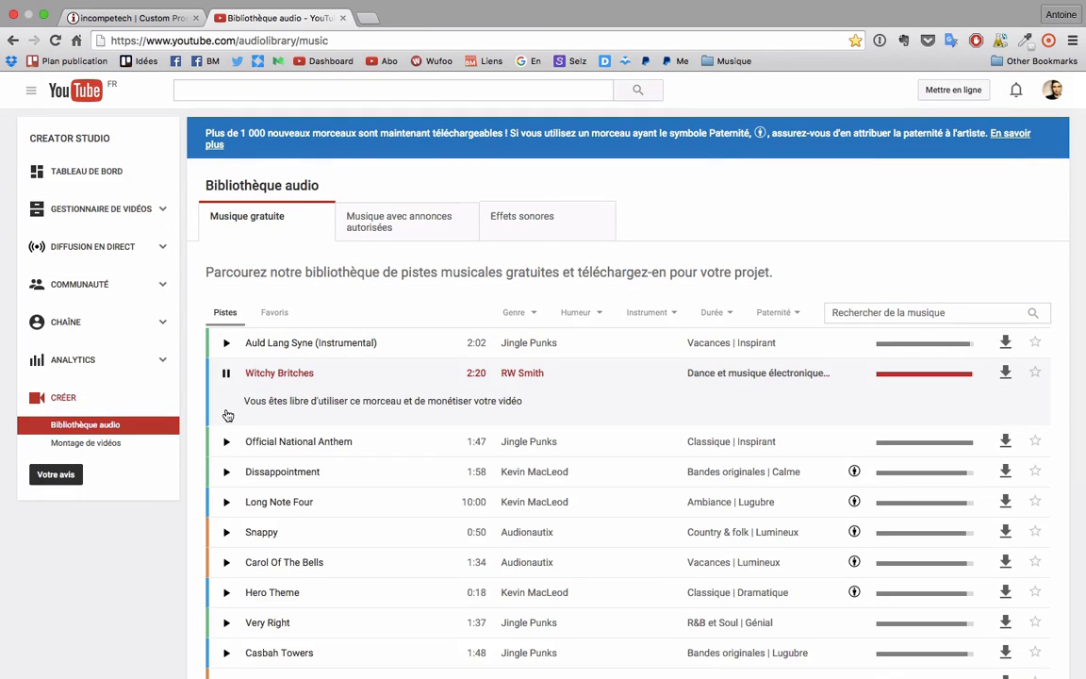
click(226, 441)
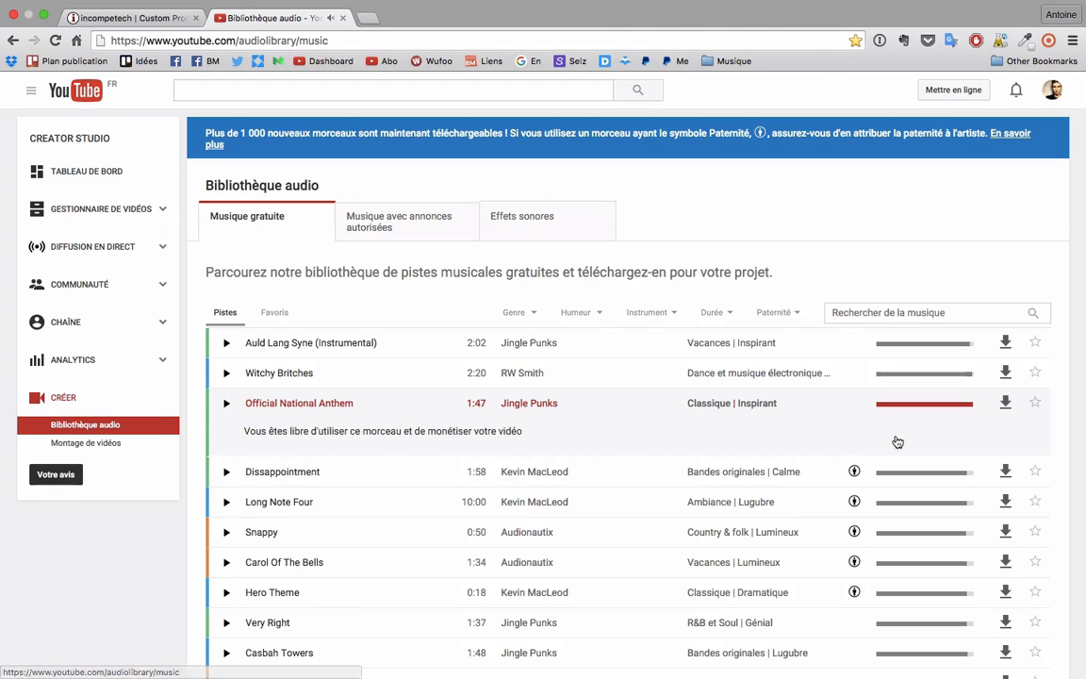
From the Favoris list, preview Working It, download it as an MP3 and drop it under the timeline
click(274, 314)
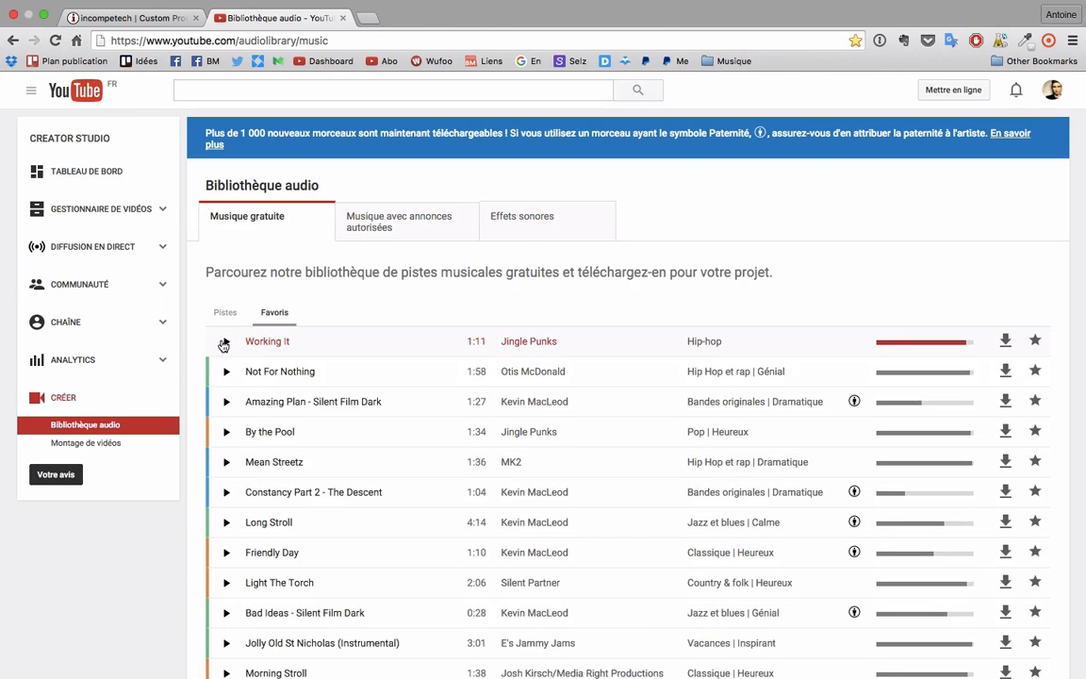
click(225, 343)
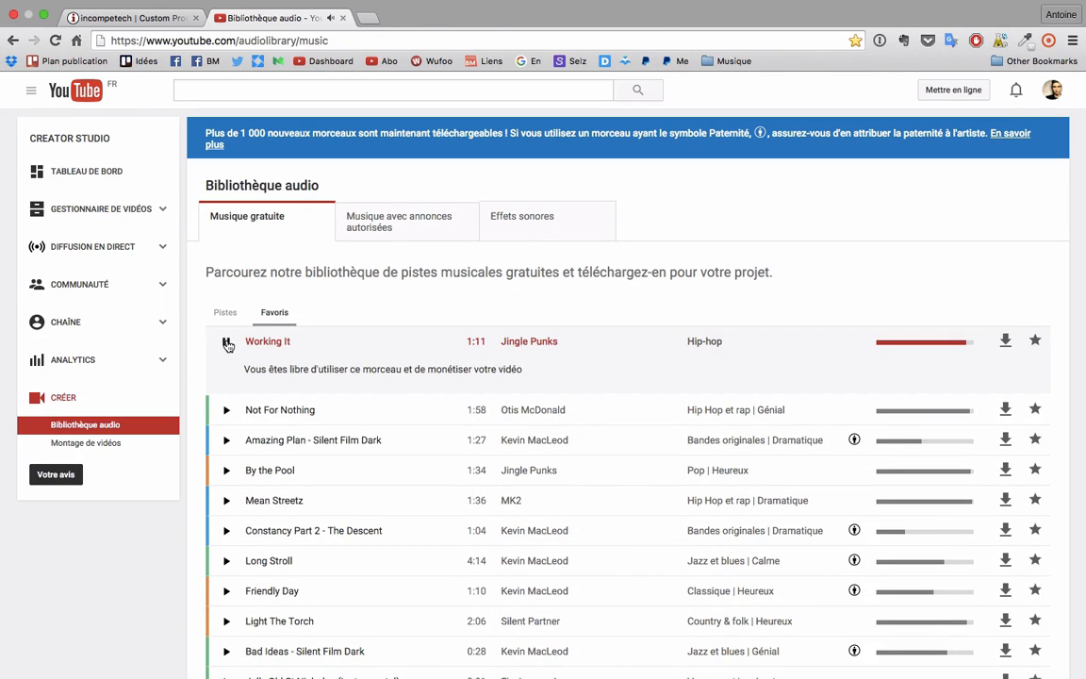
click(1004, 340)
key(XF86AudioLowerVolume)
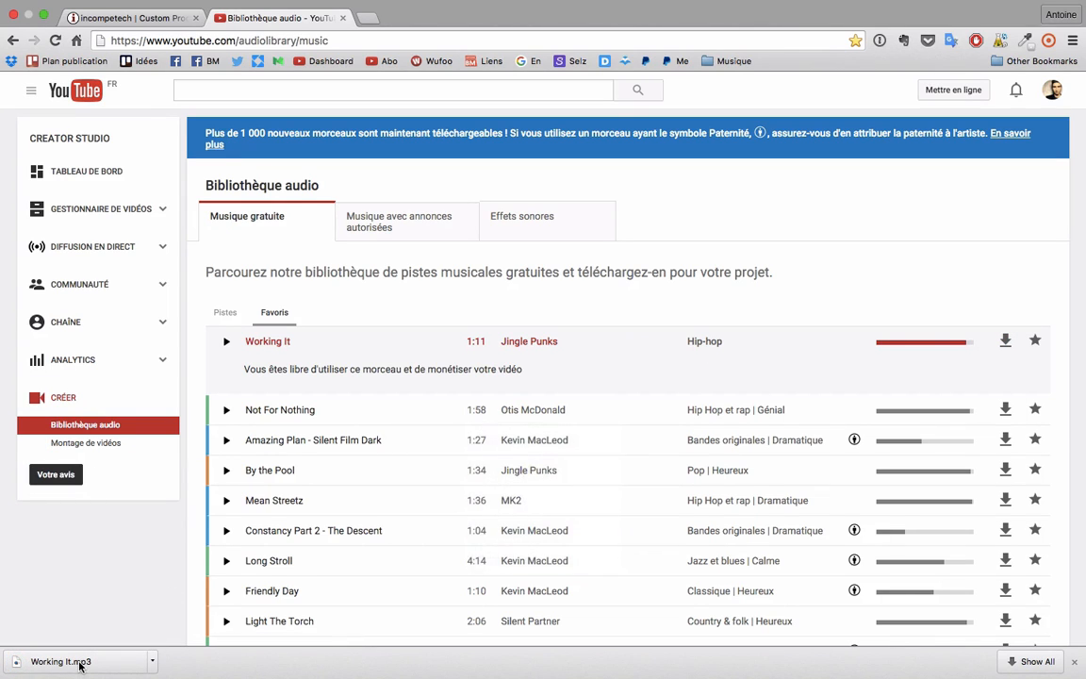
drag(150, 562, 548, 633)
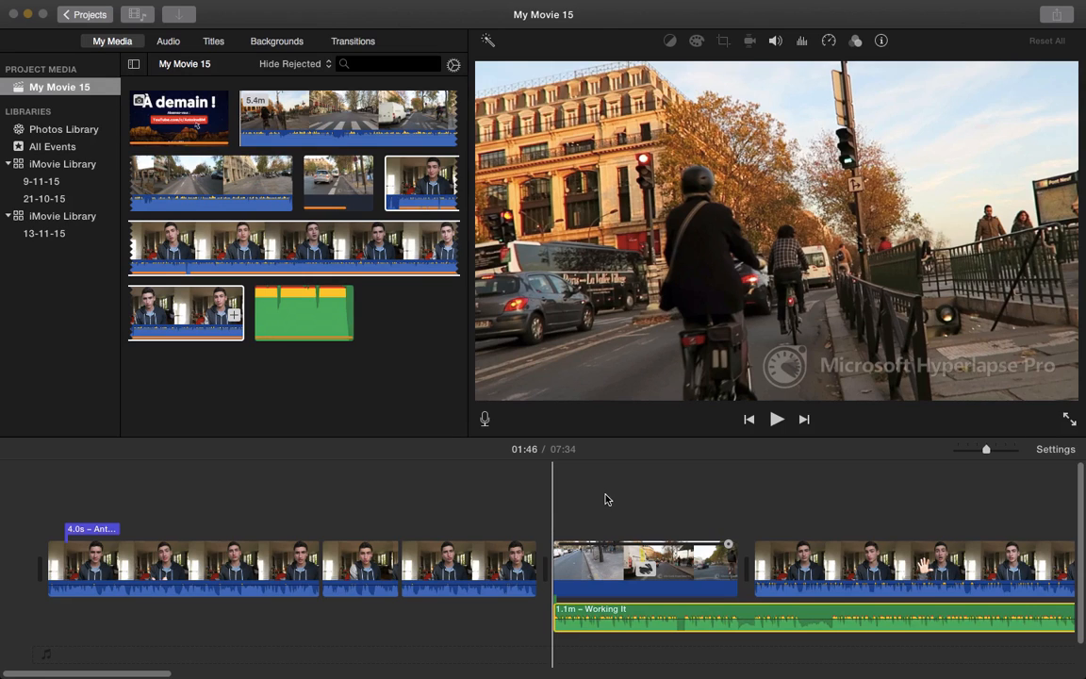
Play the Working It music from just before the hyperlapse, then select the street clip's filter options
scroll(606, 499, right, 3)
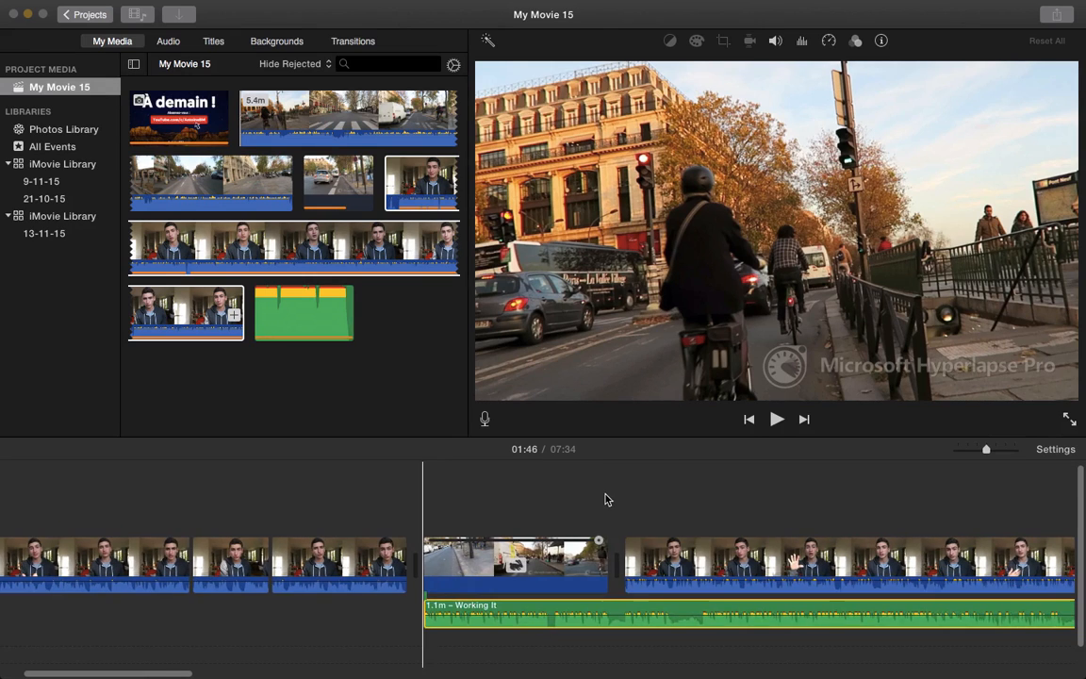
click(525, 608)
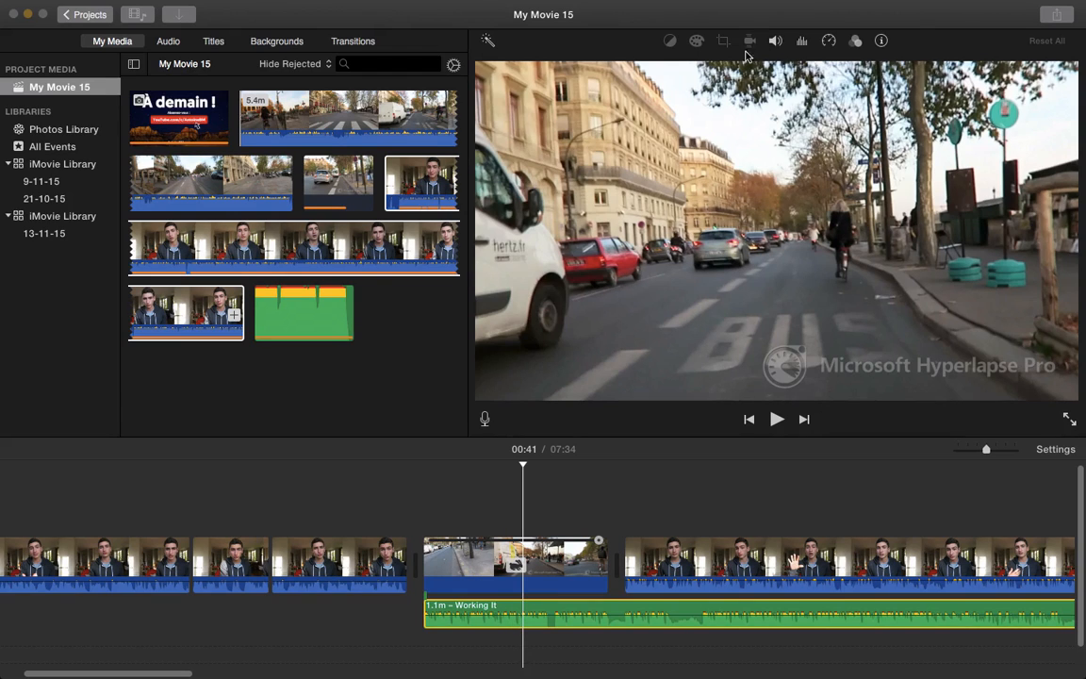
click(774, 42)
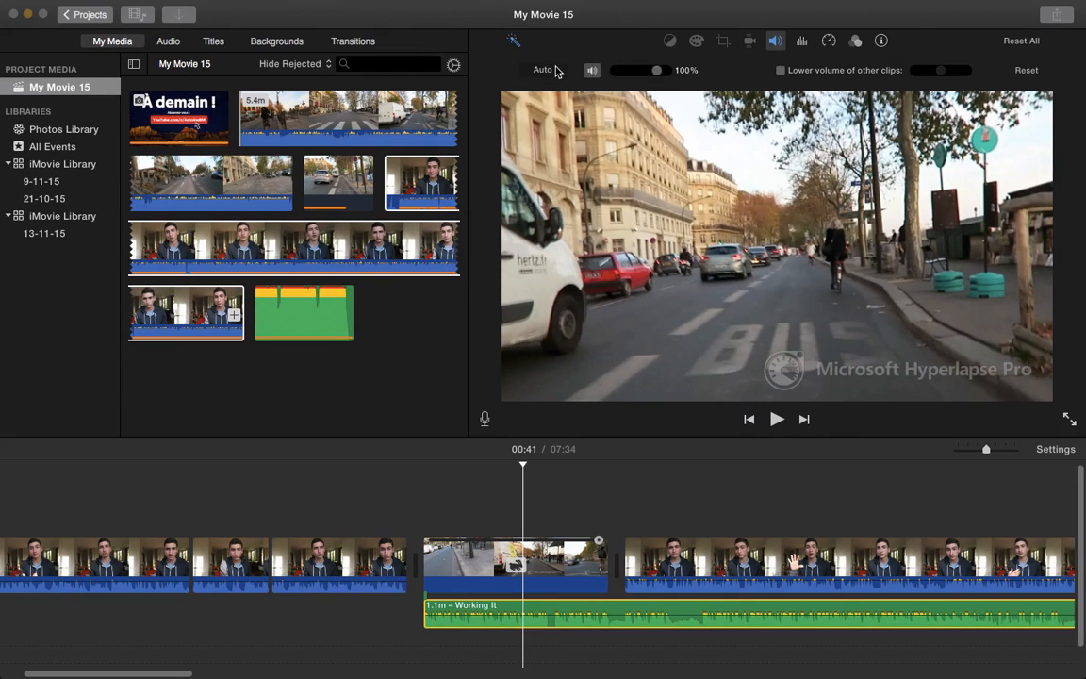
click(389, 509)
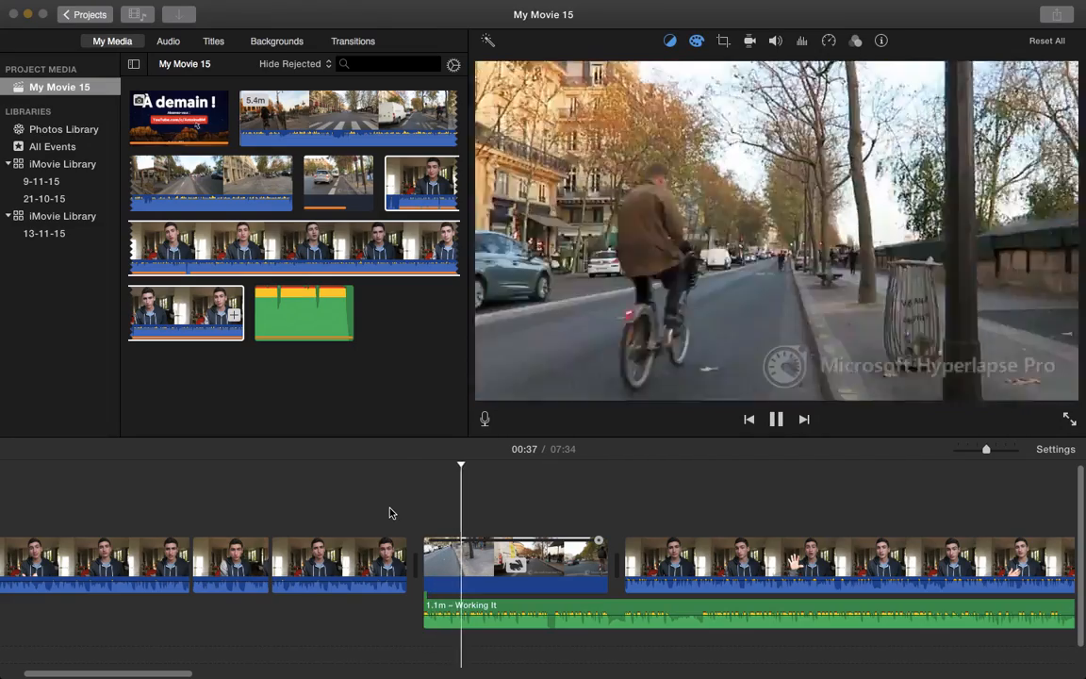
key(space)
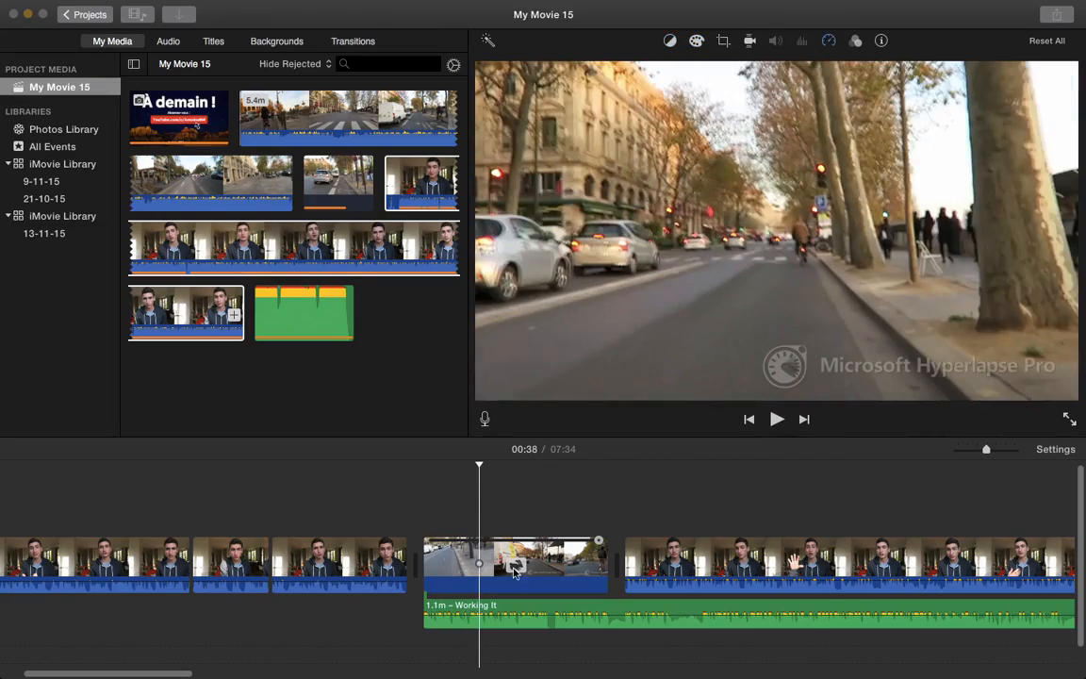
click(467, 566)
click(855, 43)
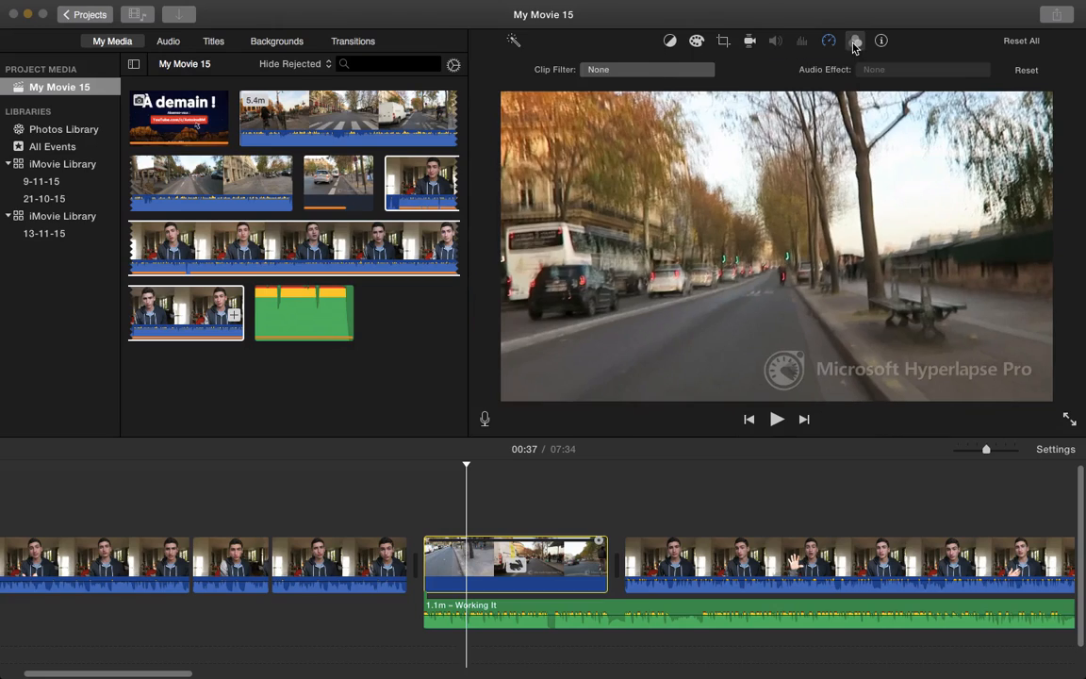
Apply the Vintage filter to the street hyperlapse clip and play it back from the preceding clip
click(660, 69)
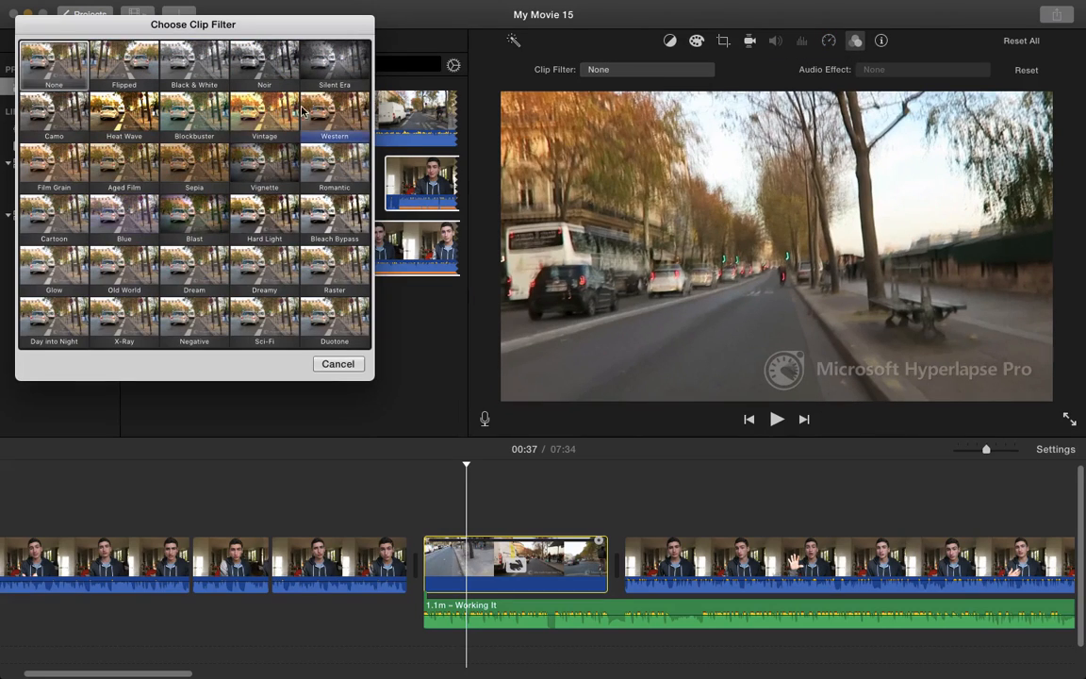
click(254, 111)
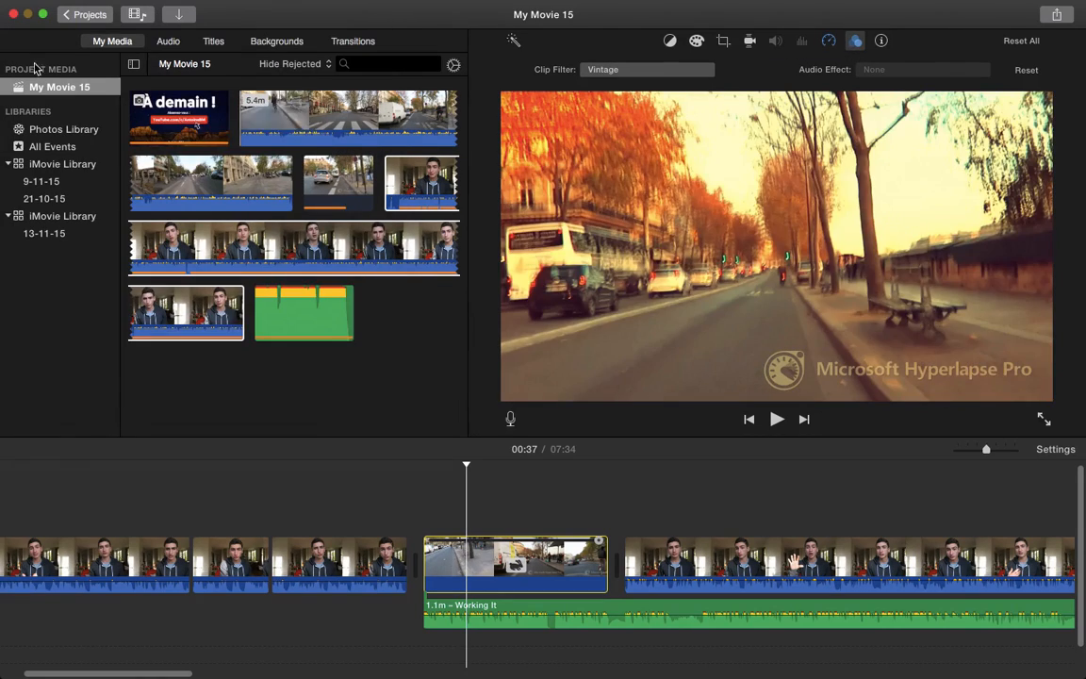
click(404, 526)
key(space)
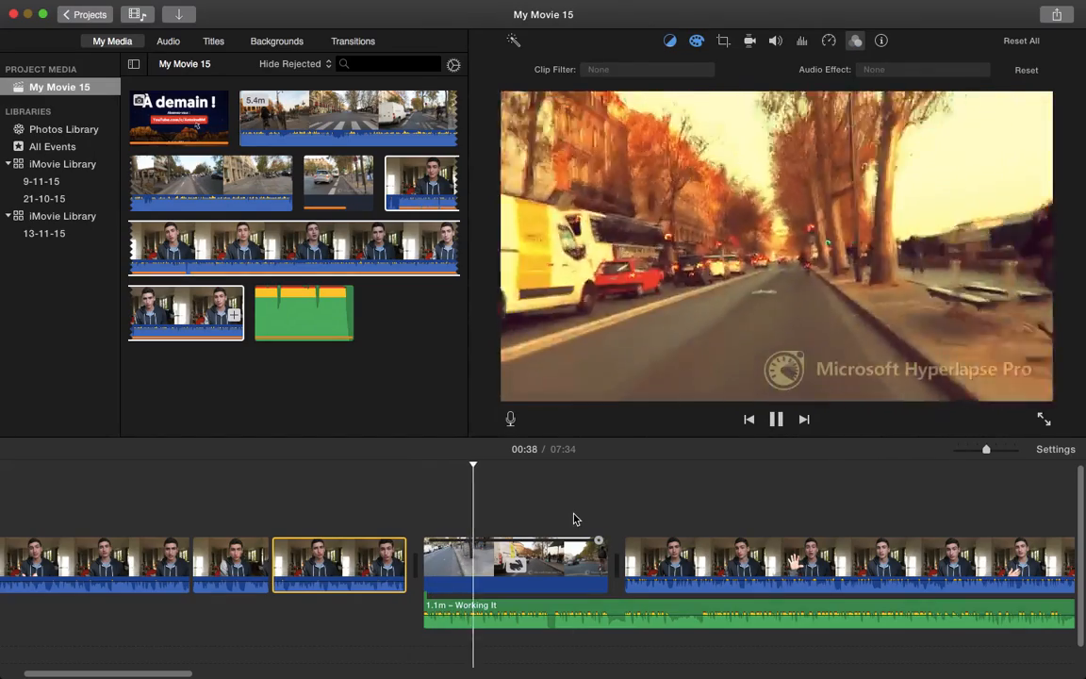
click(575, 519)
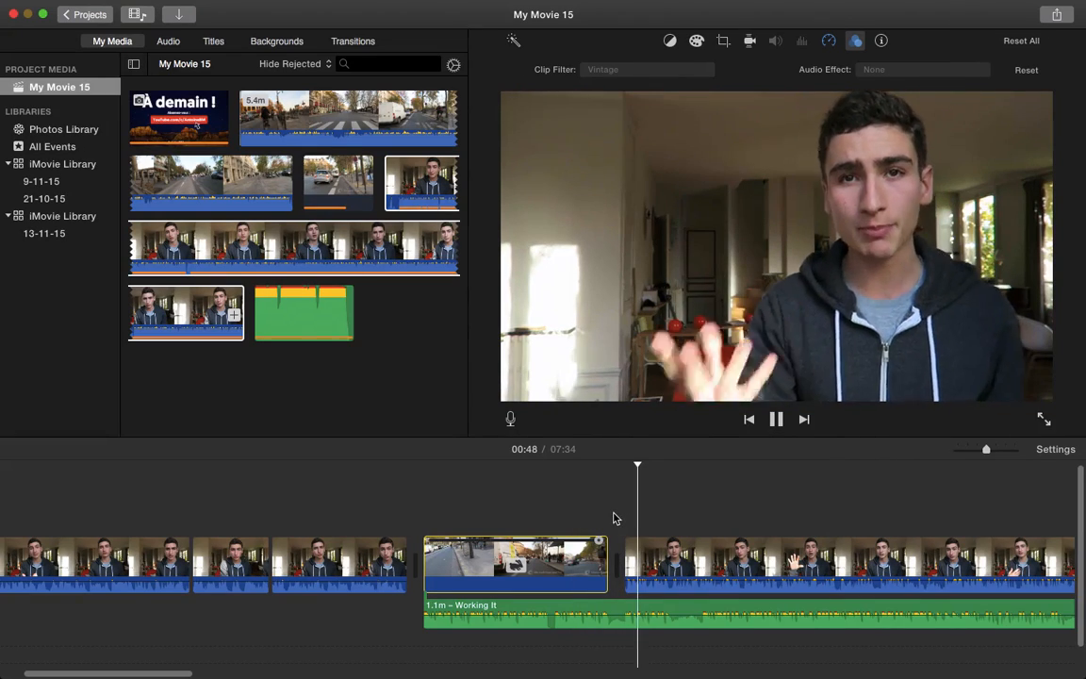
key(space)
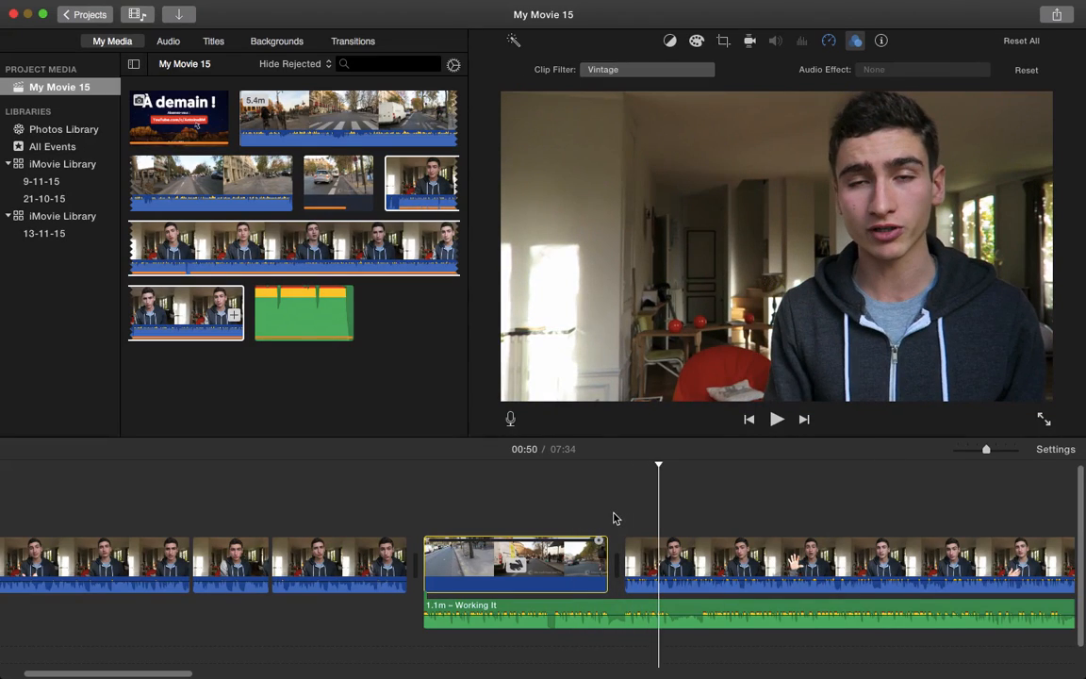
key(space)
key(space)
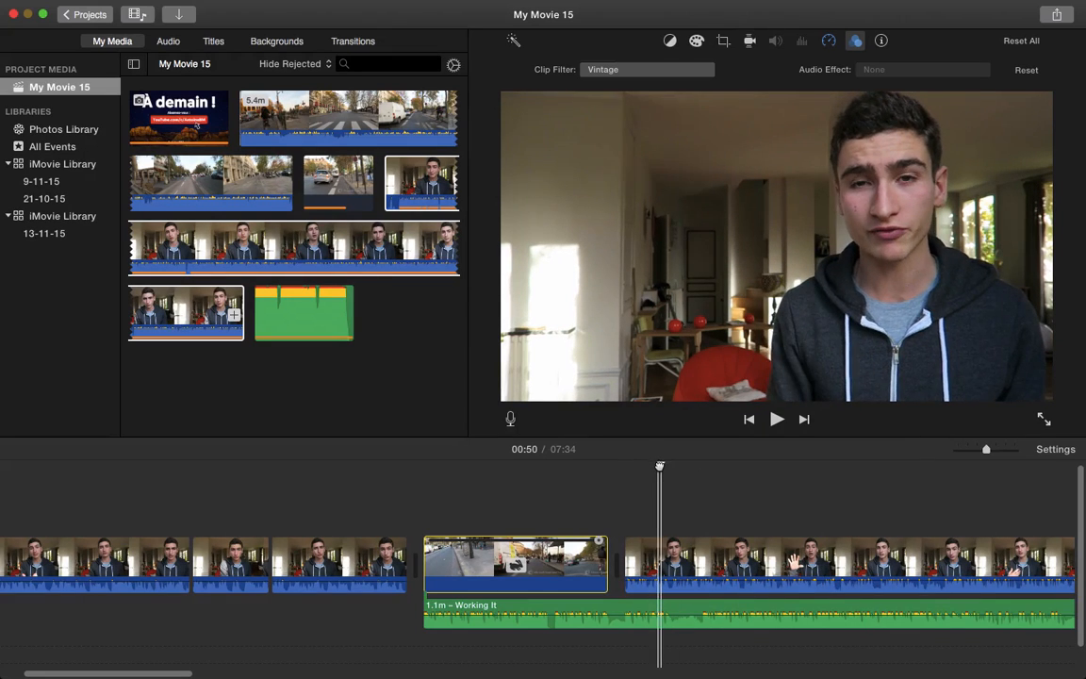
drag(660, 465, 624, 467)
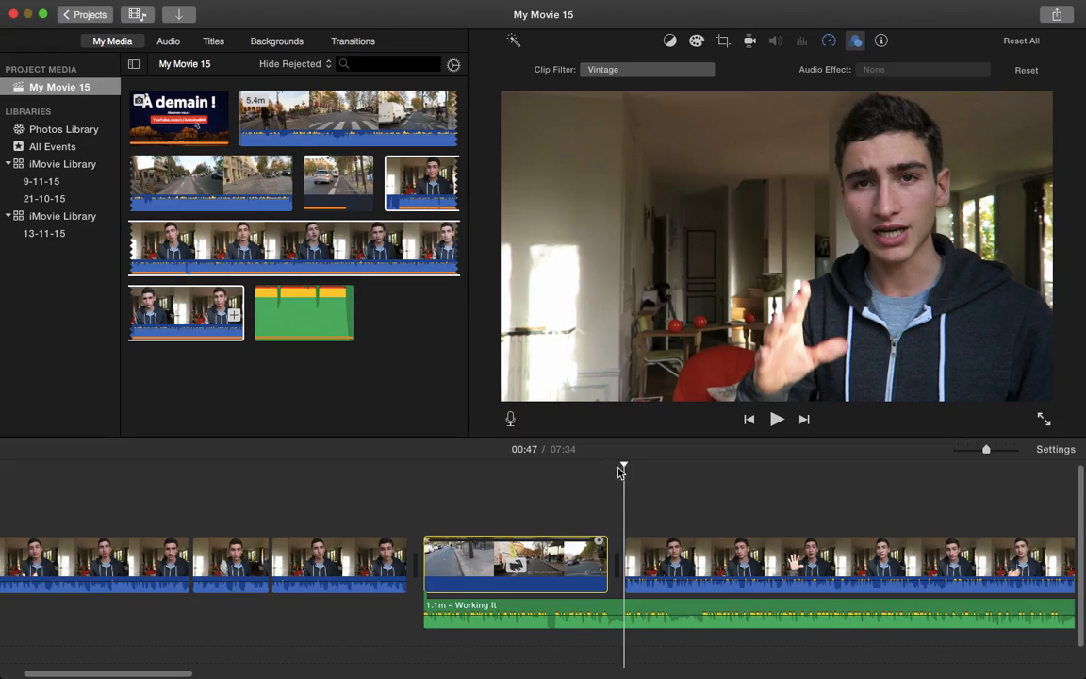
click(622, 608)
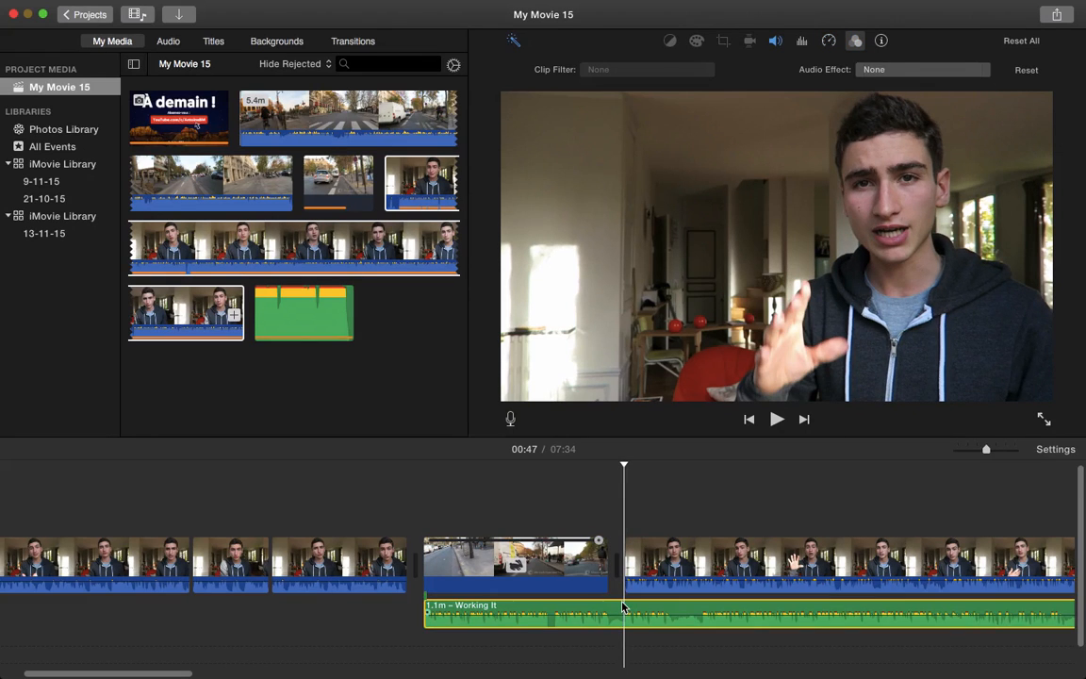
Split the music at the playhead, shift the second part by 0.2s, and preview the hyperlapse
key(super+b)
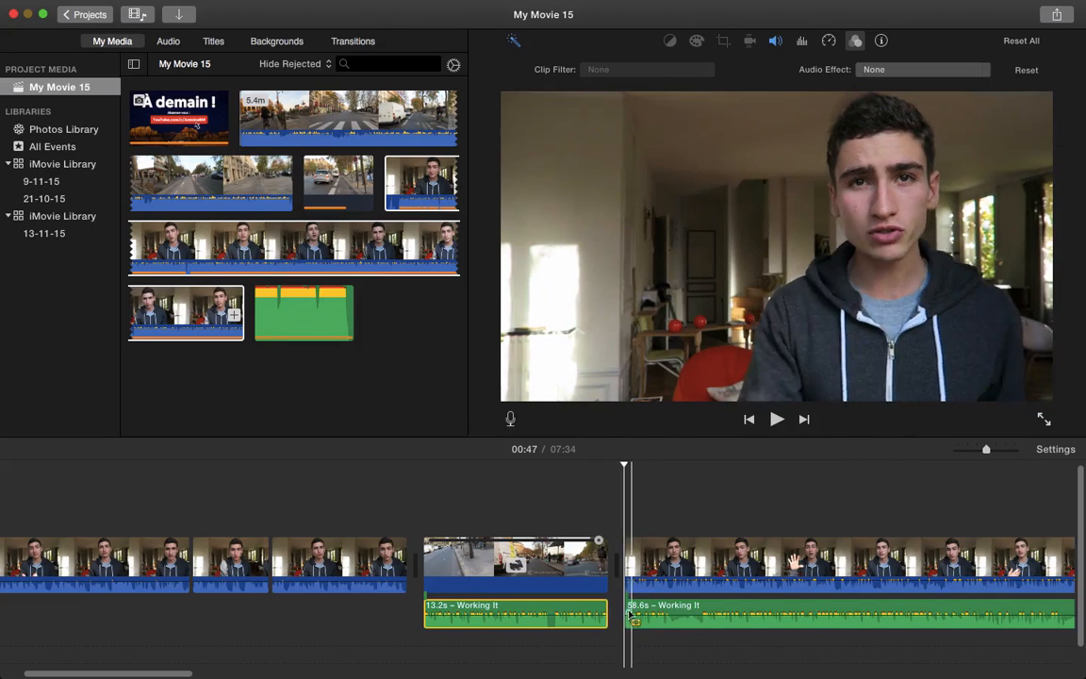
drag(630, 613, 626, 610)
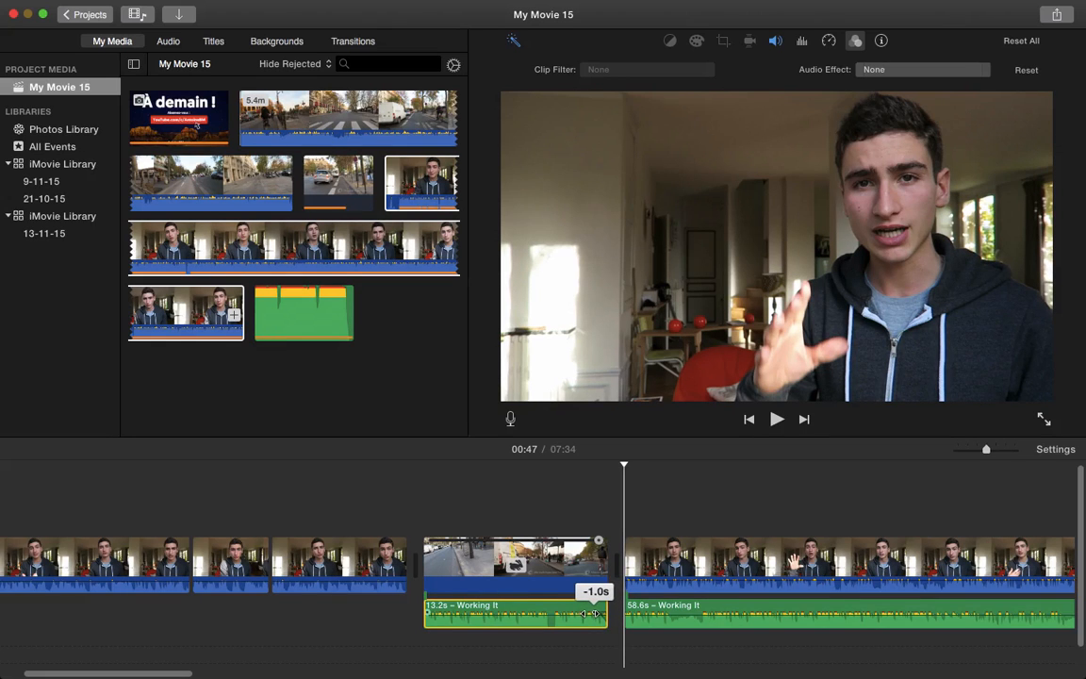
click(589, 513)
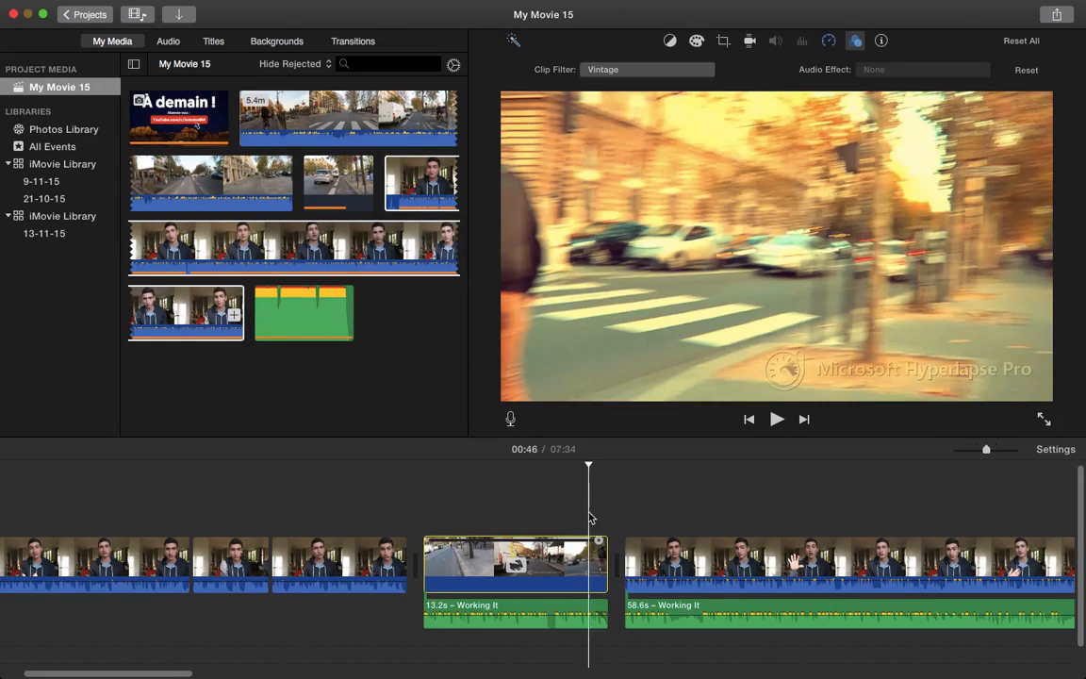
key(space)
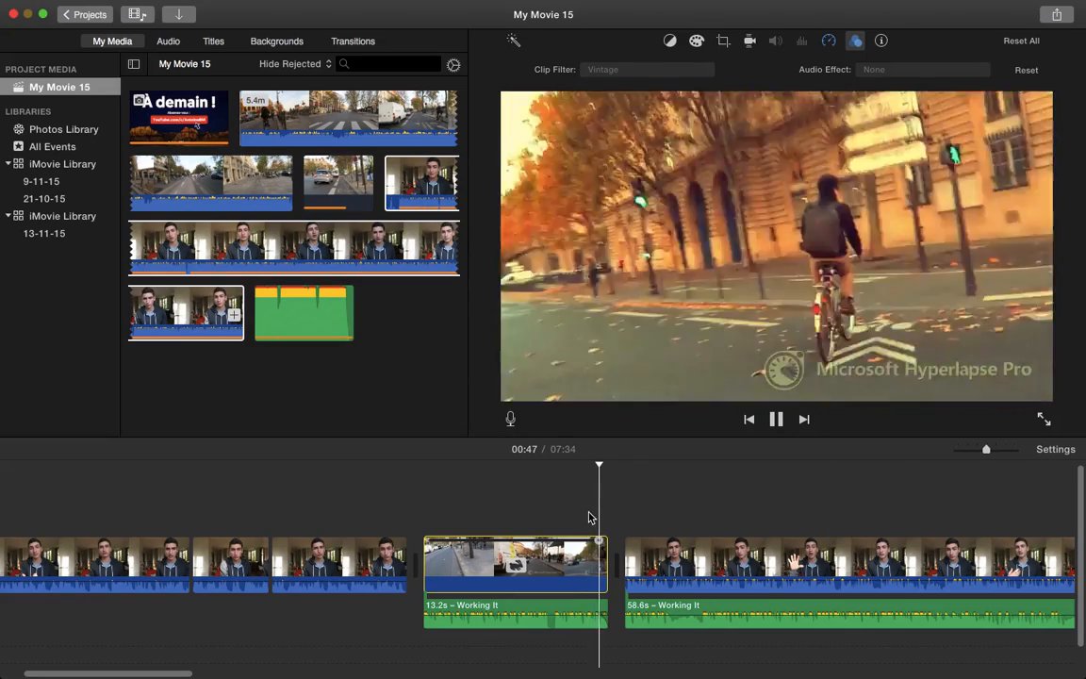
key(space)
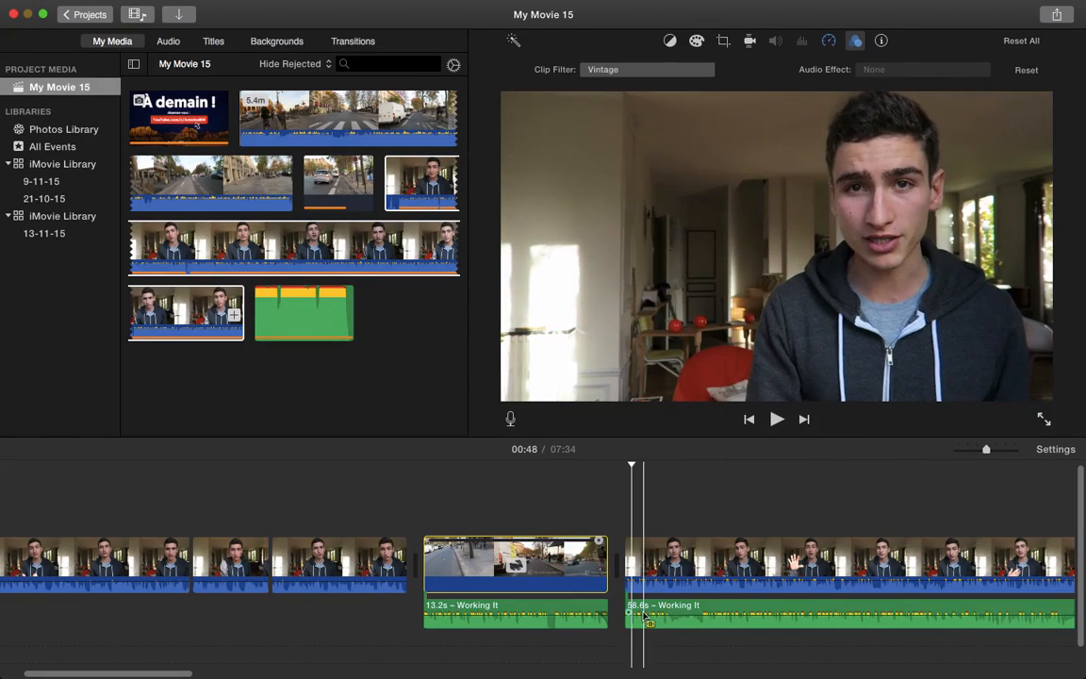
Lower the 58.6s Working It music behind the talking head to 4% and check the audio
drag(637, 609, 642, 628)
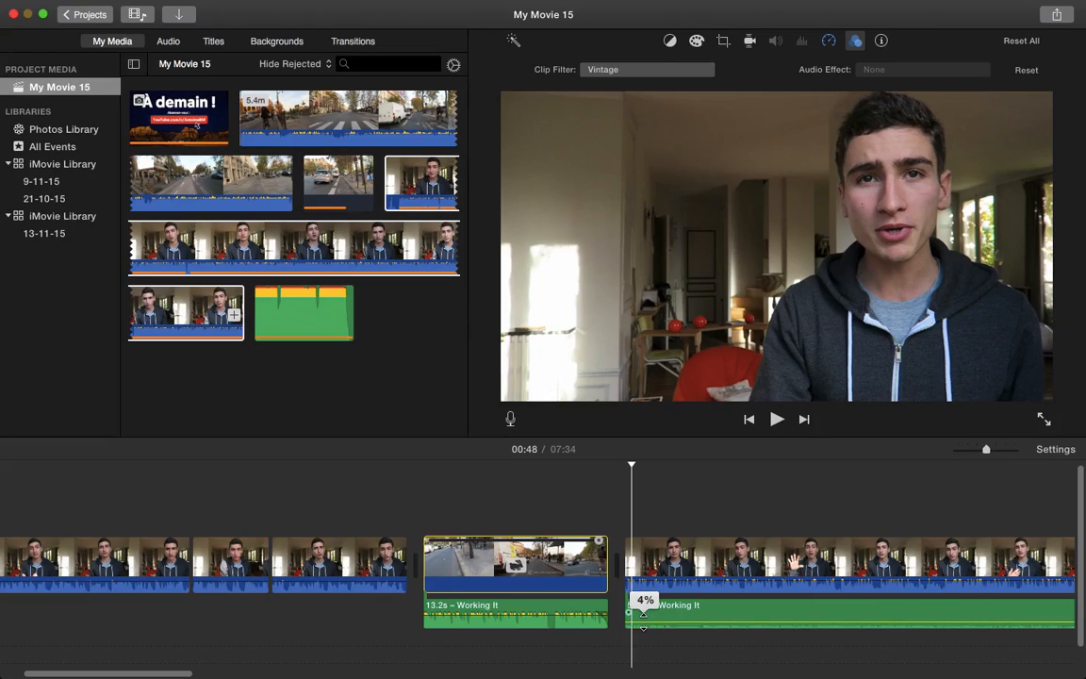
click(623, 545)
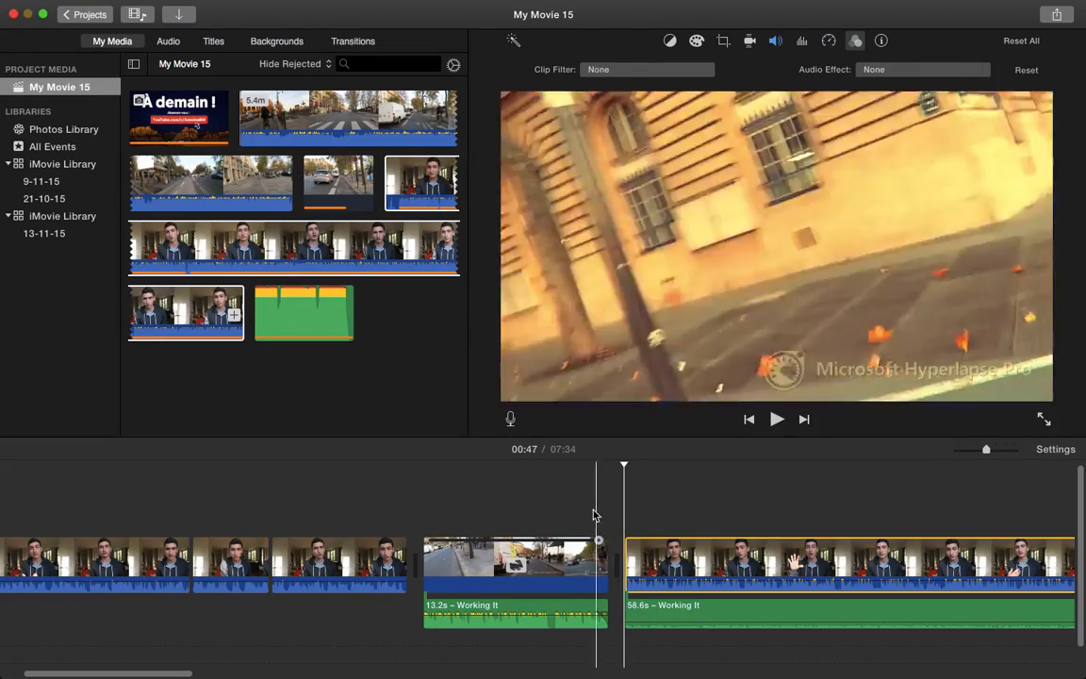
click(585, 513)
key(space)
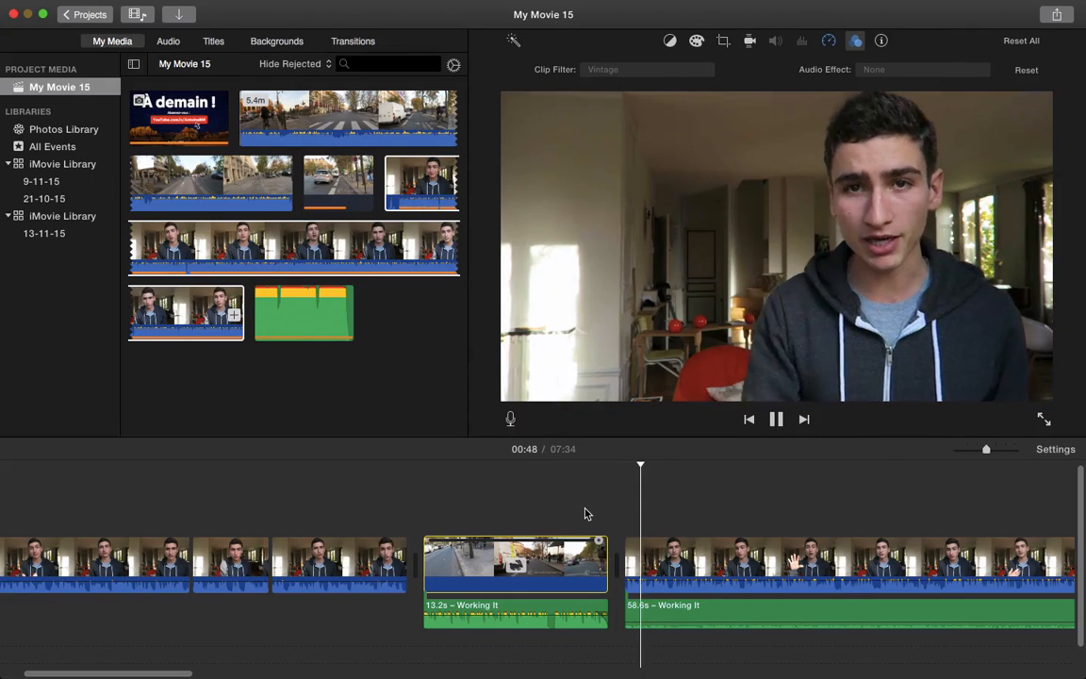
click(776, 419)
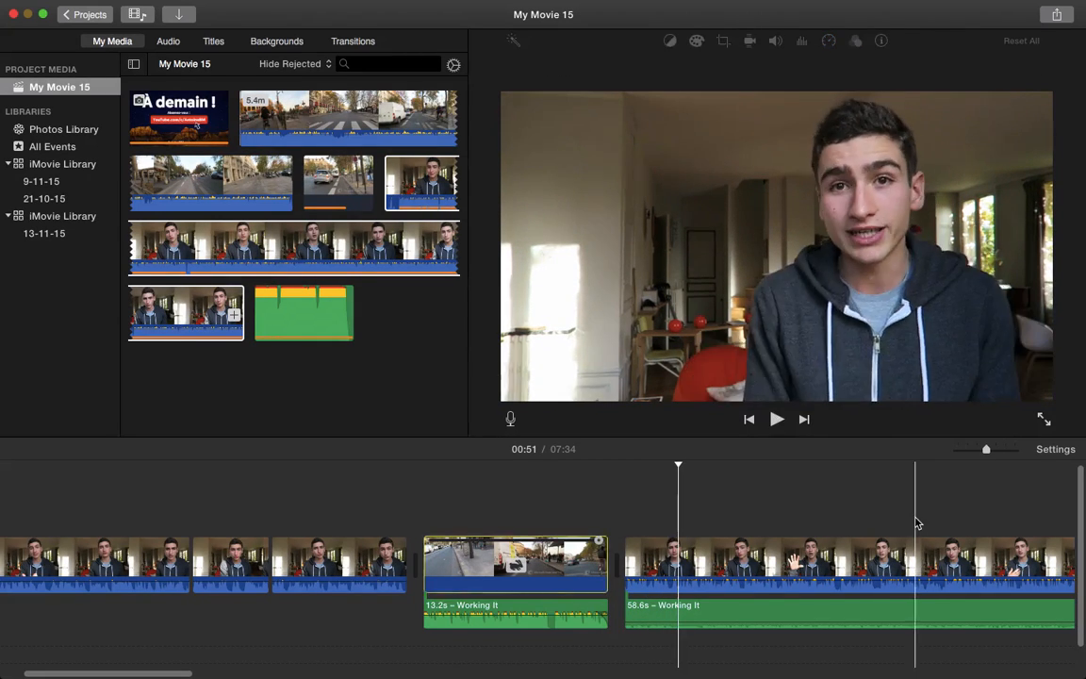
Paste copies of the 58.6s Working It clip end to end up to the project's end
scroll(914, 521, right, 10)
scroll(635, 532, left, 8)
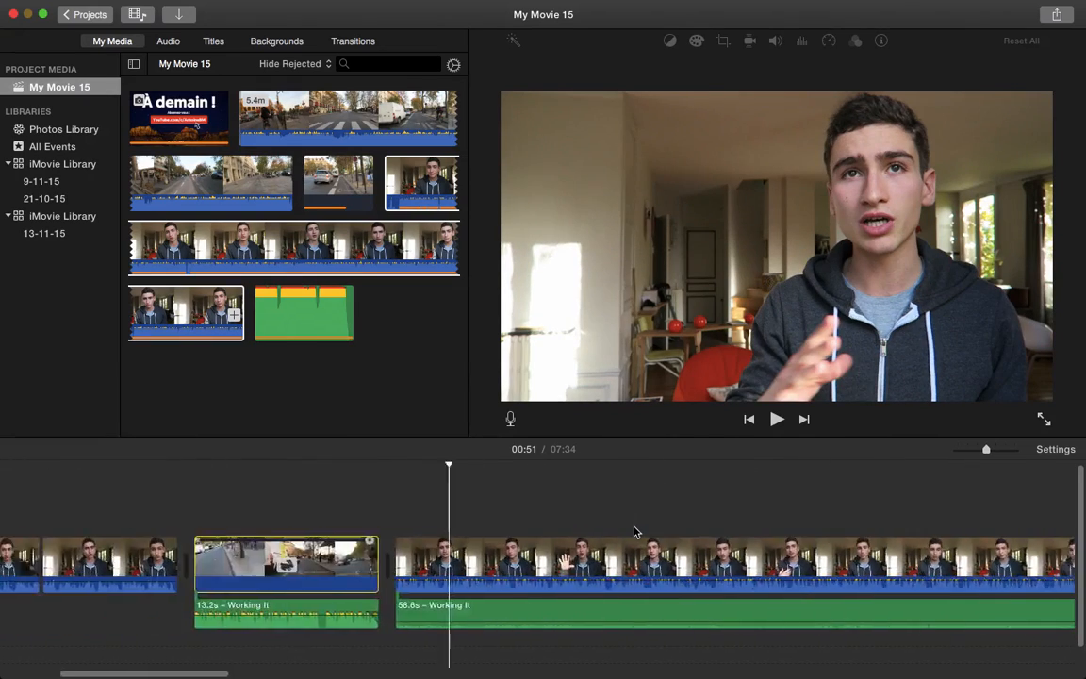
scroll(634, 532, right, 12)
click(372, 619)
scroll(373, 619, left, 13)
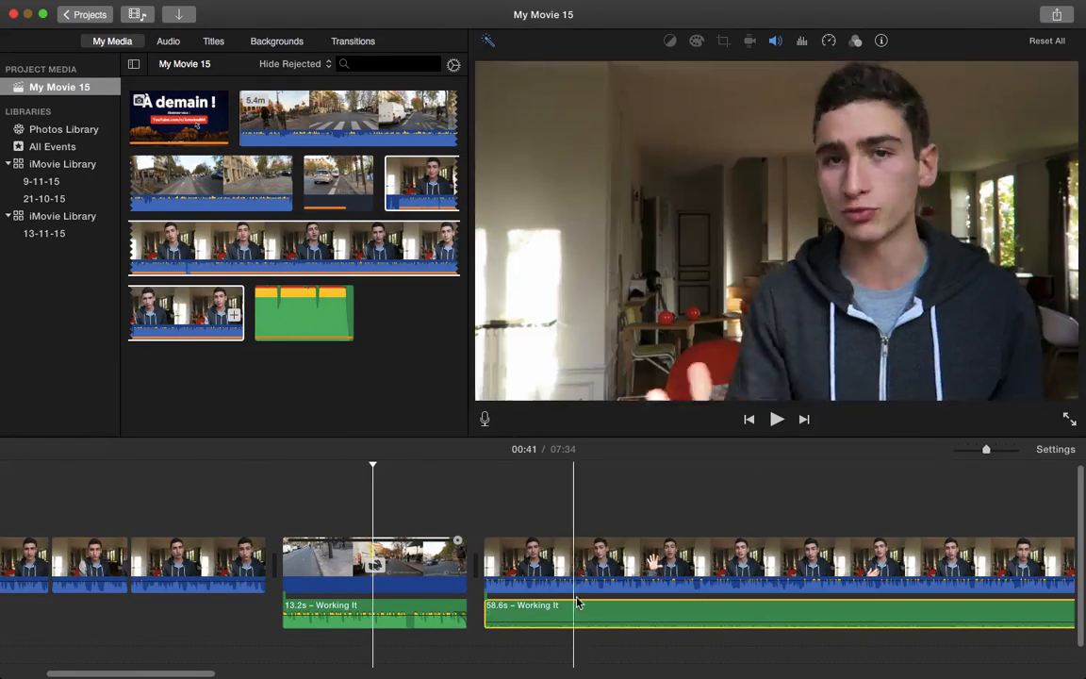
scroll(586, 612, right, 12)
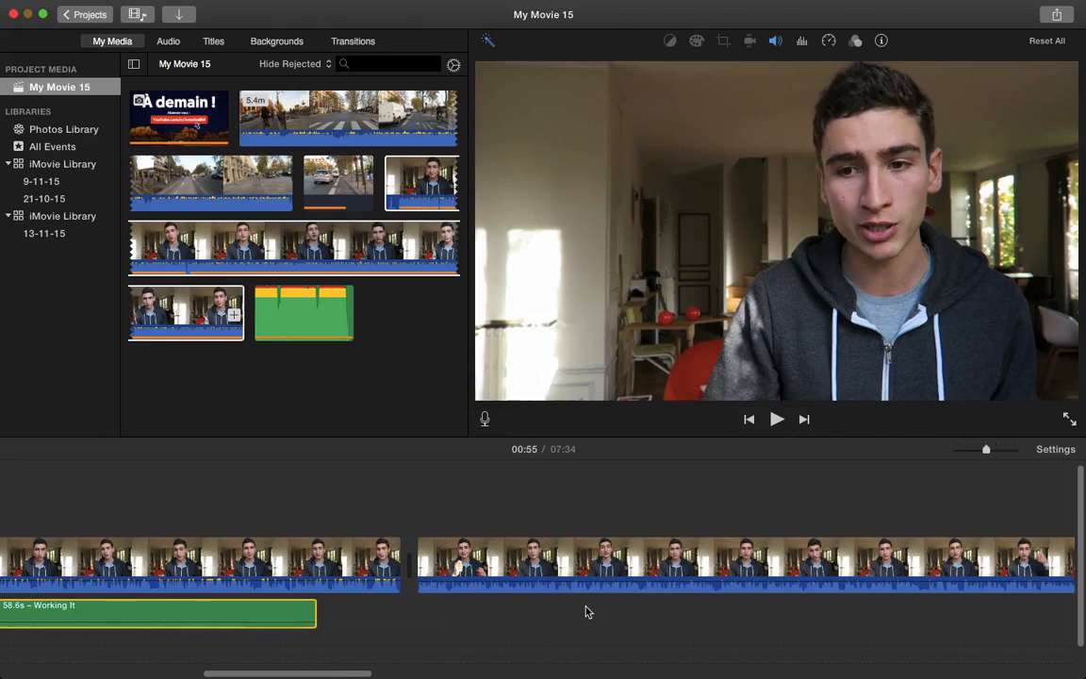
click(320, 616)
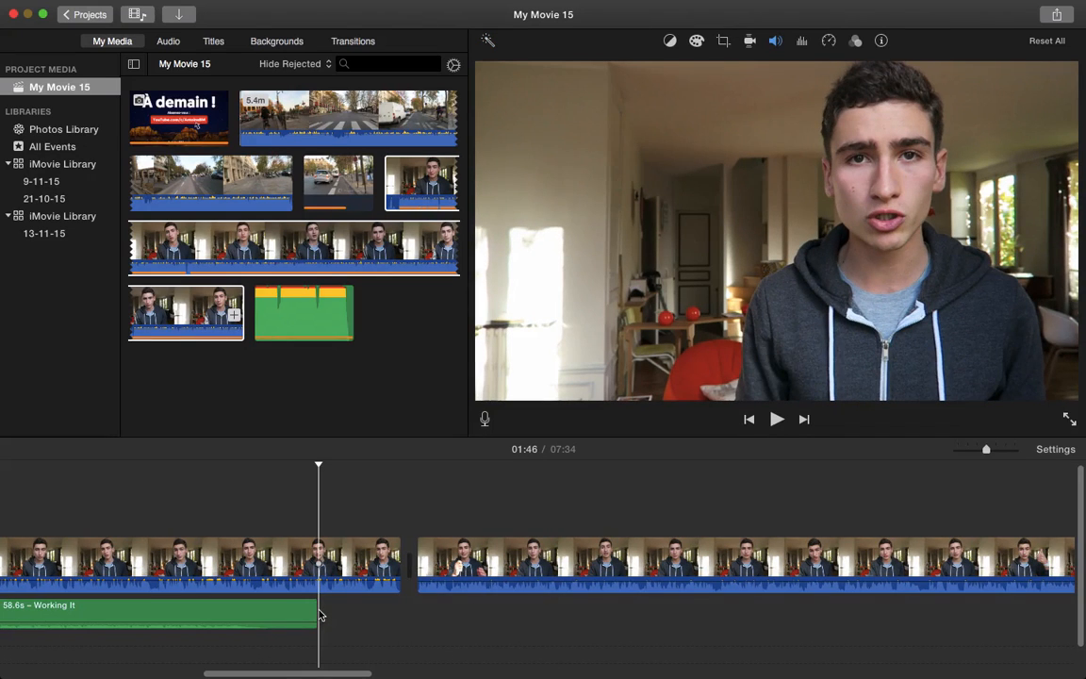
key(super+v)
key(super+v)
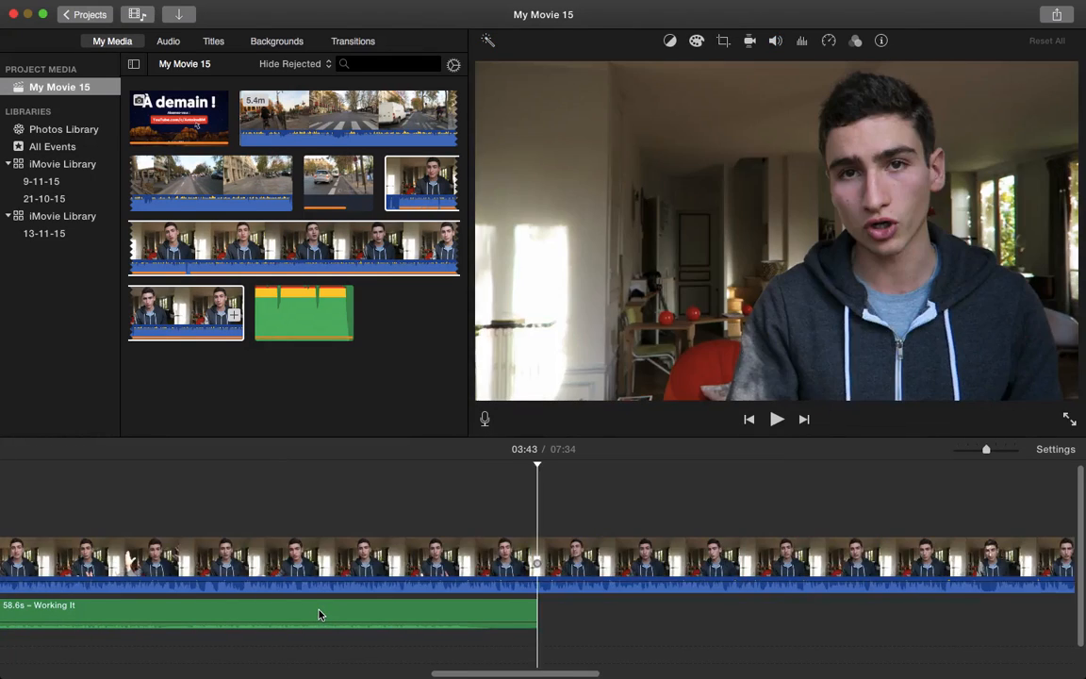
key(super+v)
key(super+v)
key(super+v)
key(super+v)
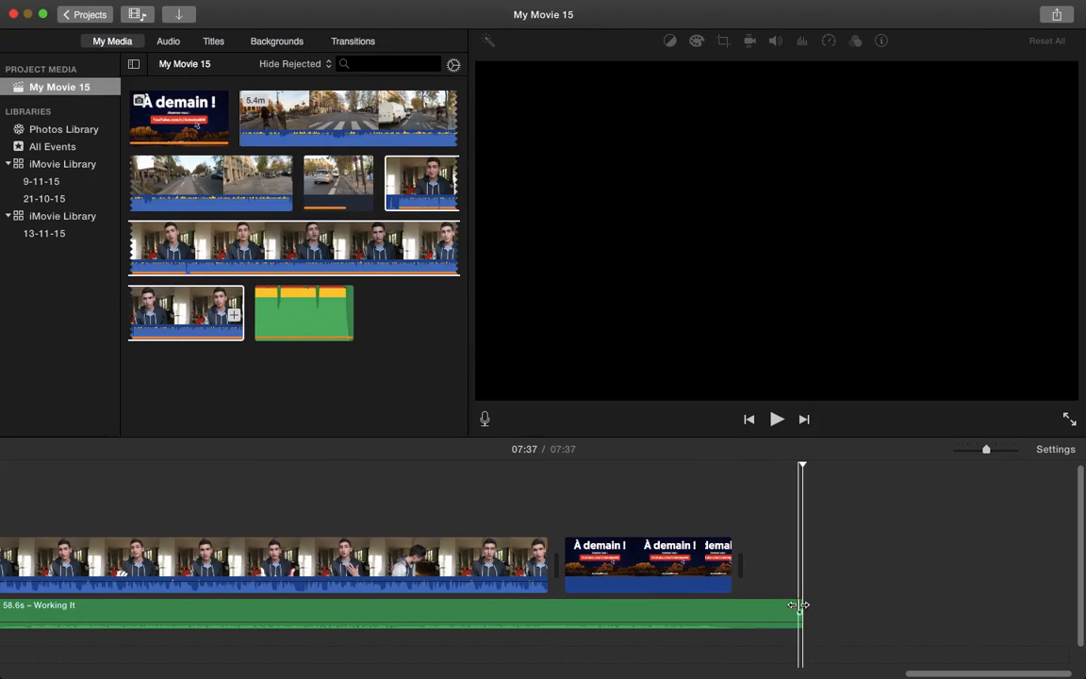
Trim the last Working It copy to 54.6s so it ends with the À demain ! end card
drag(798, 604, 742, 618)
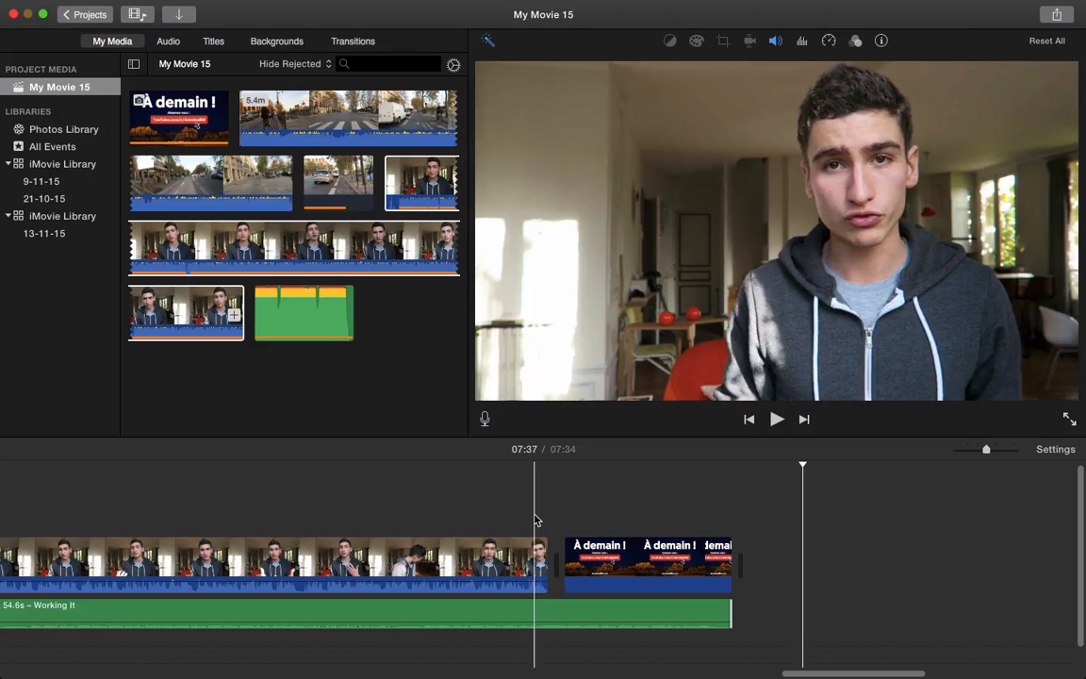
key(space)
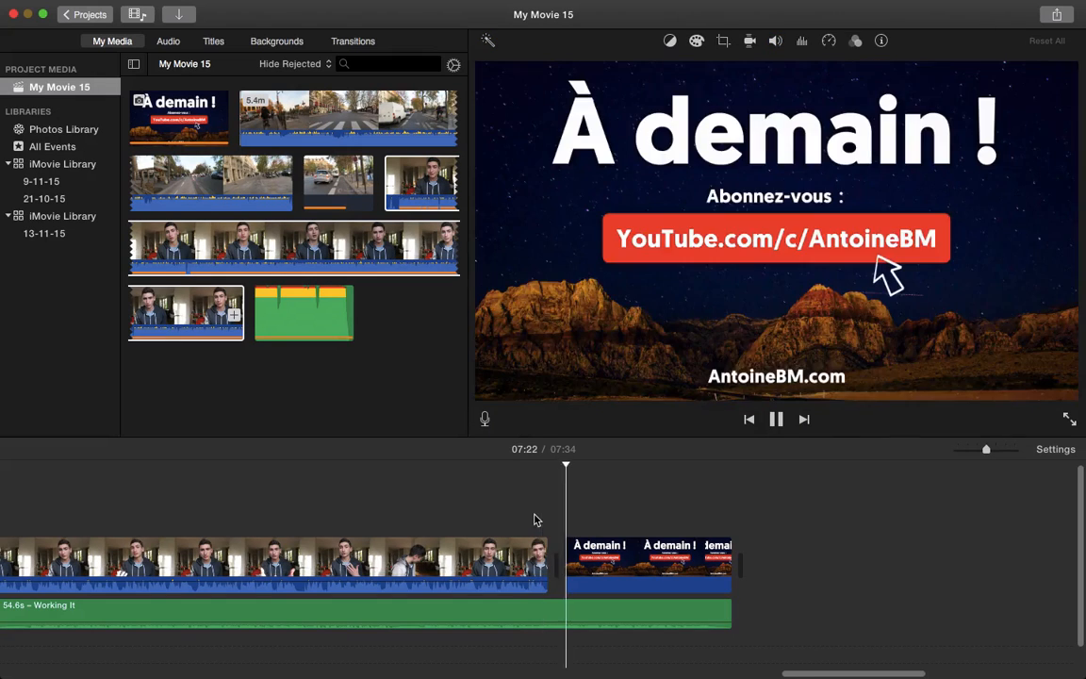
key(space)
drag(582, 471, 563, 465)
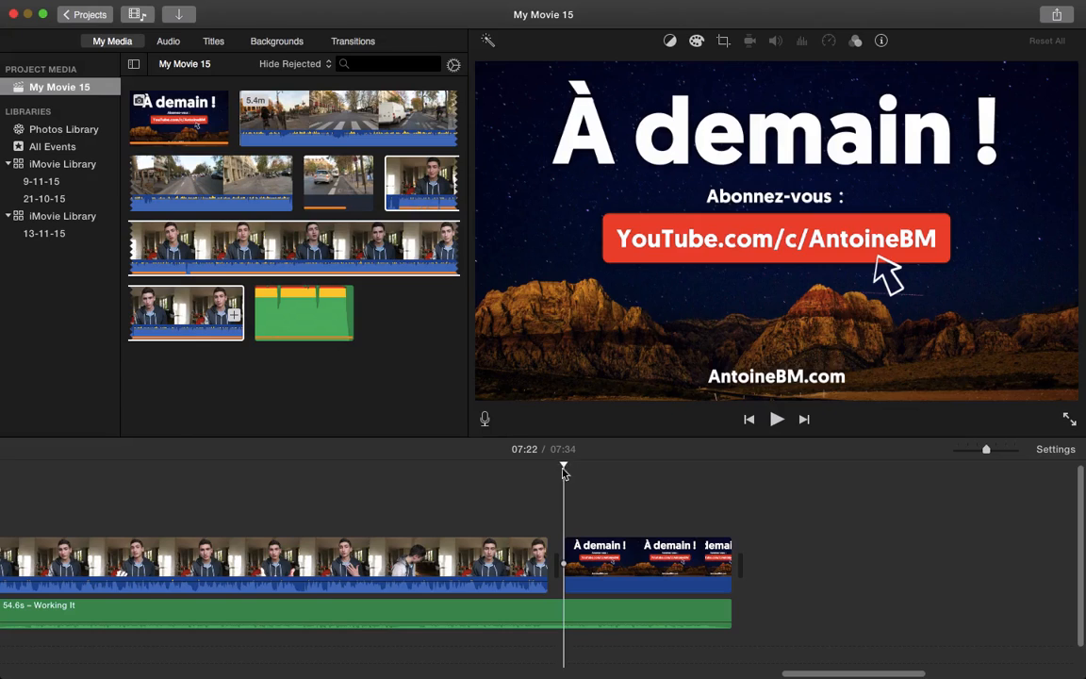
click(565, 610)
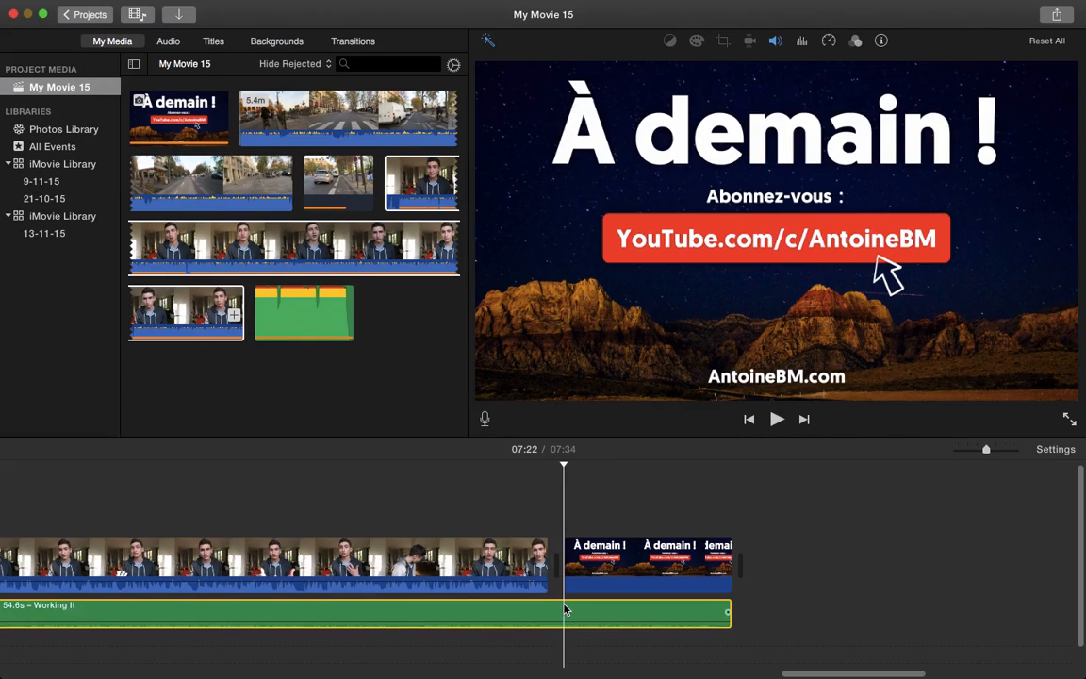
Split the final Working It clip at the end card, raise the 12.0s piece to 178%, and preview it
key(super+b)
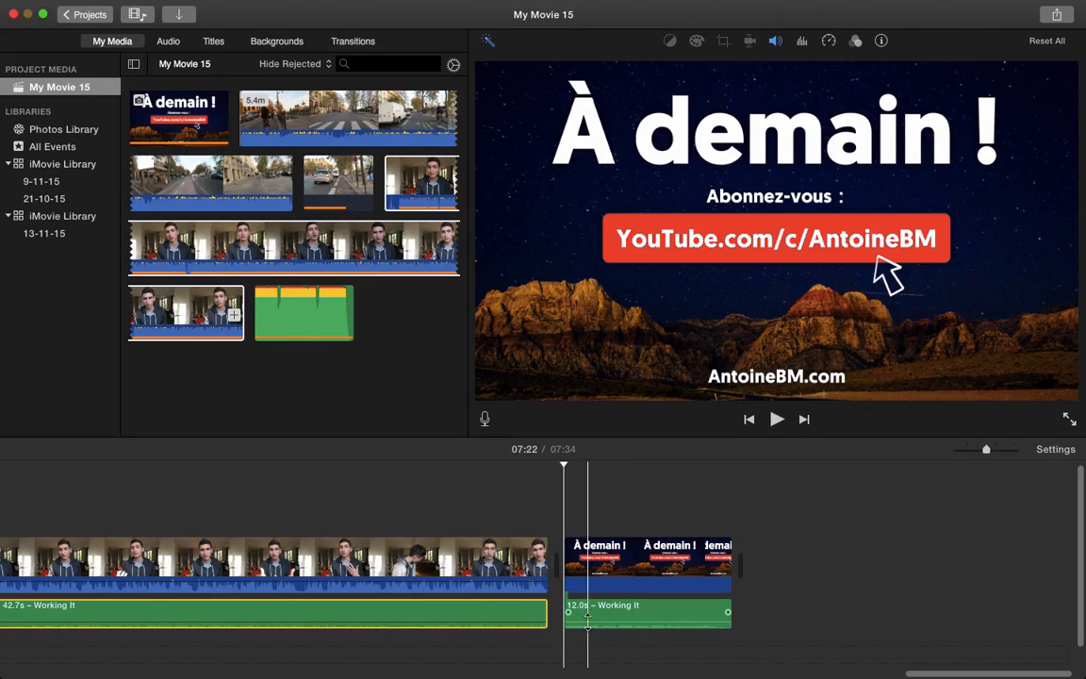
drag(581, 625, 587, 612)
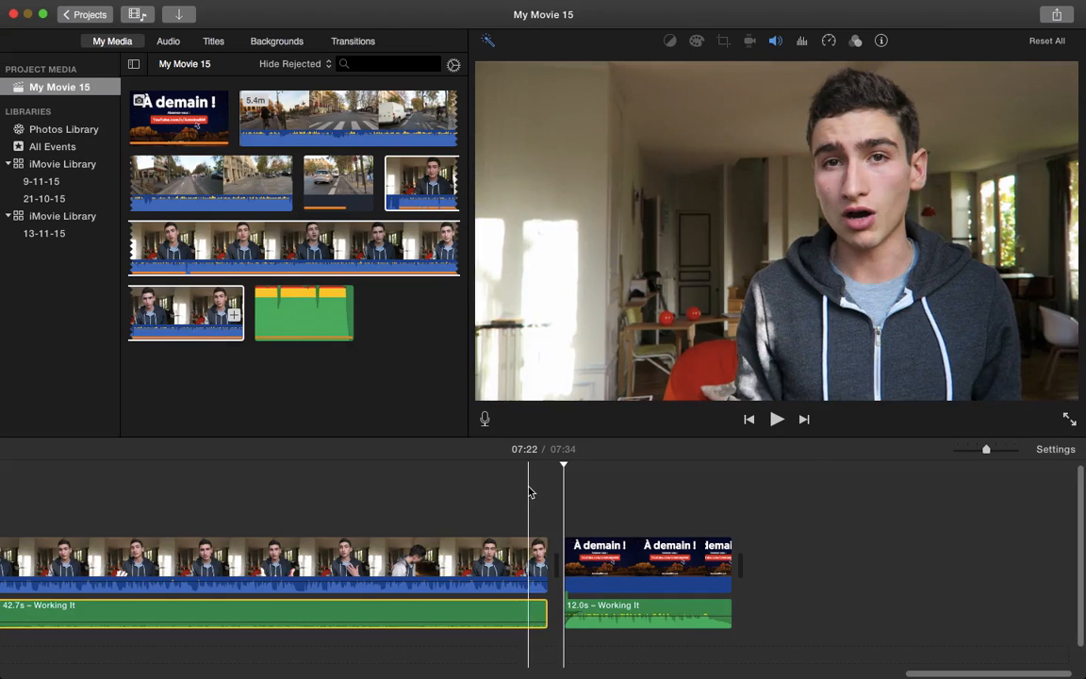
click(530, 490)
key(space)
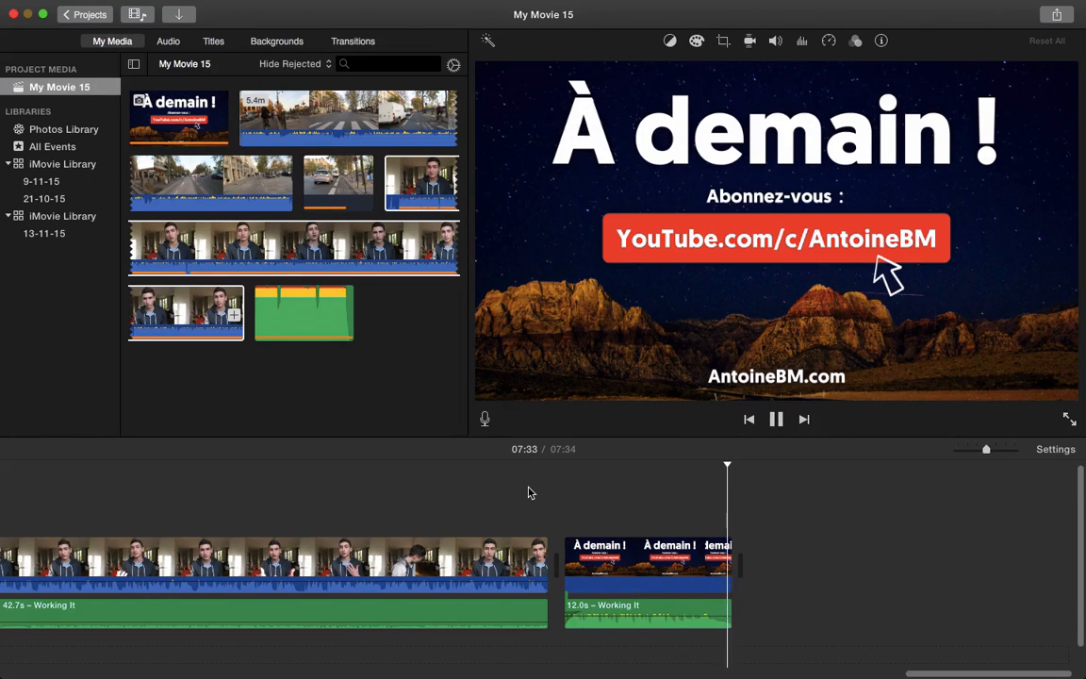
Scroll through the timeline and select the 9.7s talking-head clip
scroll(528, 488, left, 20)
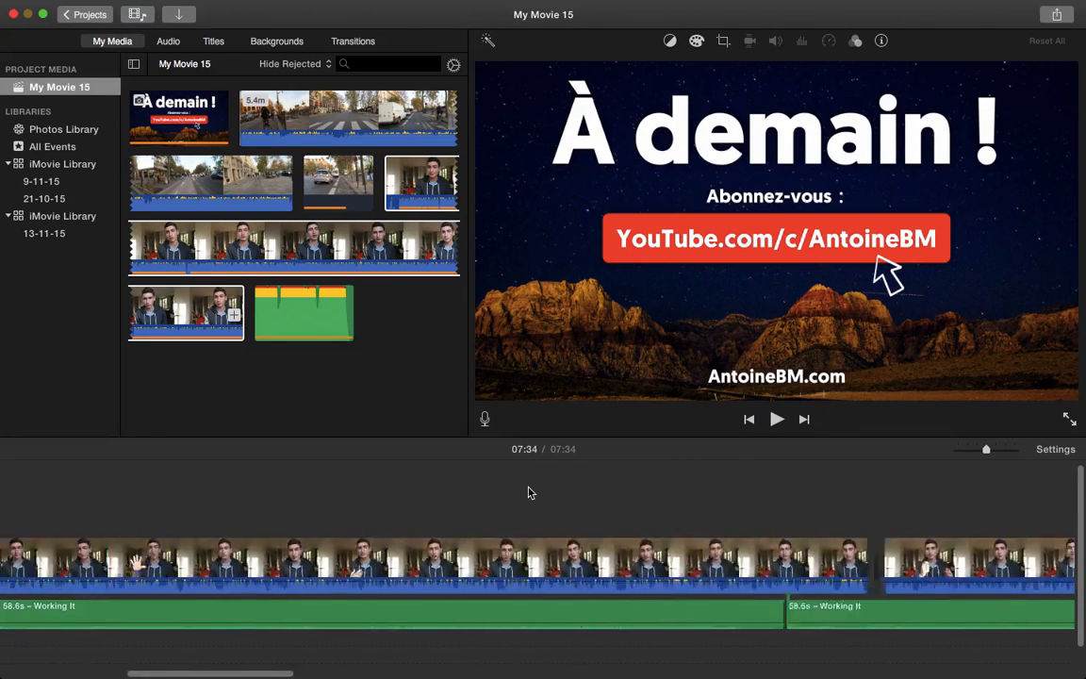
scroll(529, 487, left, 10)
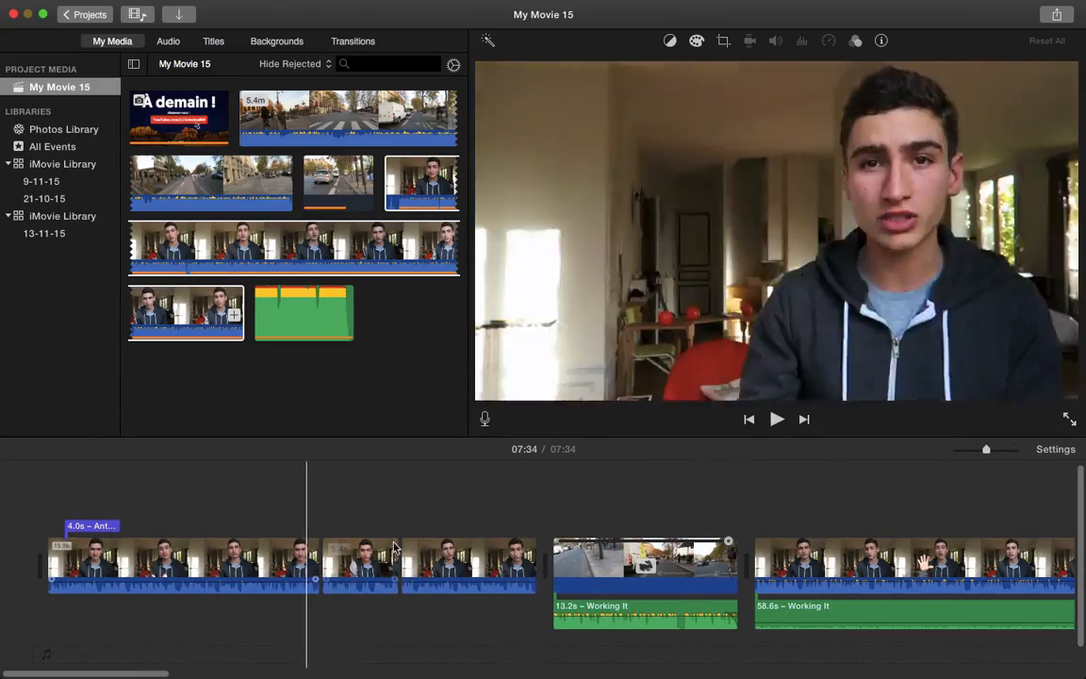
scroll(864, 546, right, 10)
scroll(865, 546, left, 10)
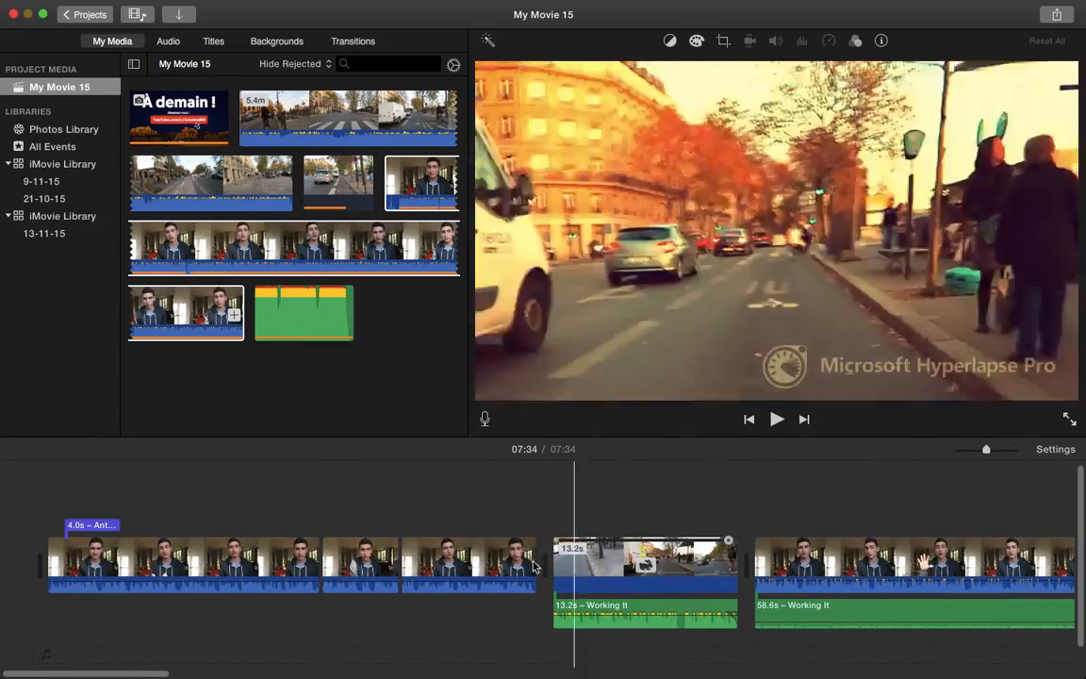
click(469, 569)
scroll(273, 579, right, 7)
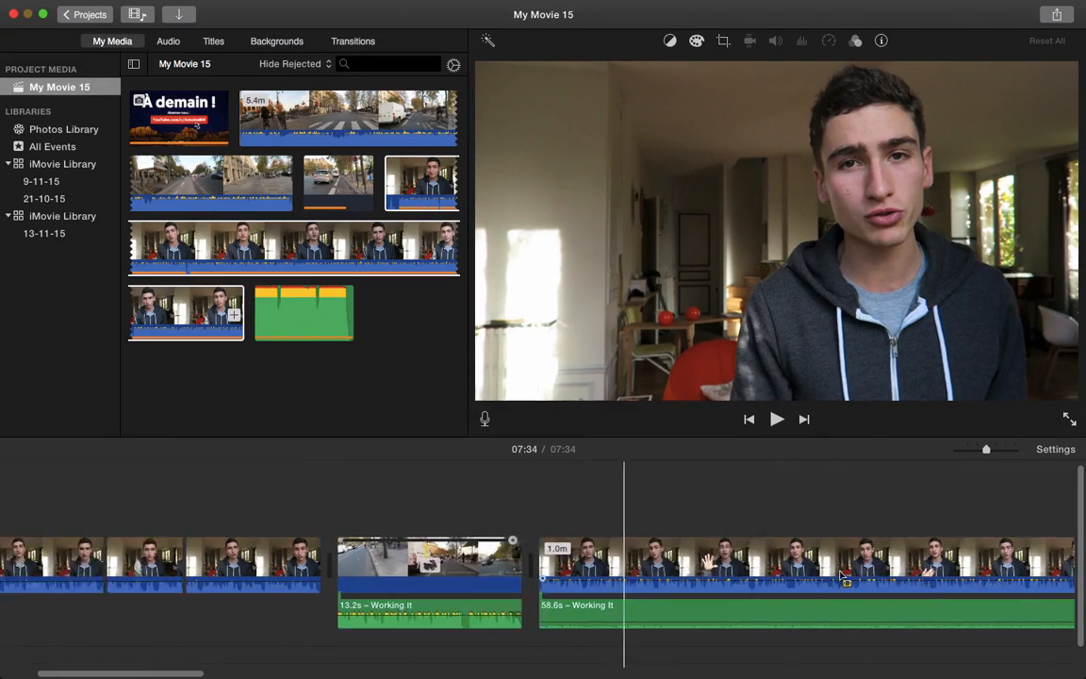
scroll(274, 579, right, 15)
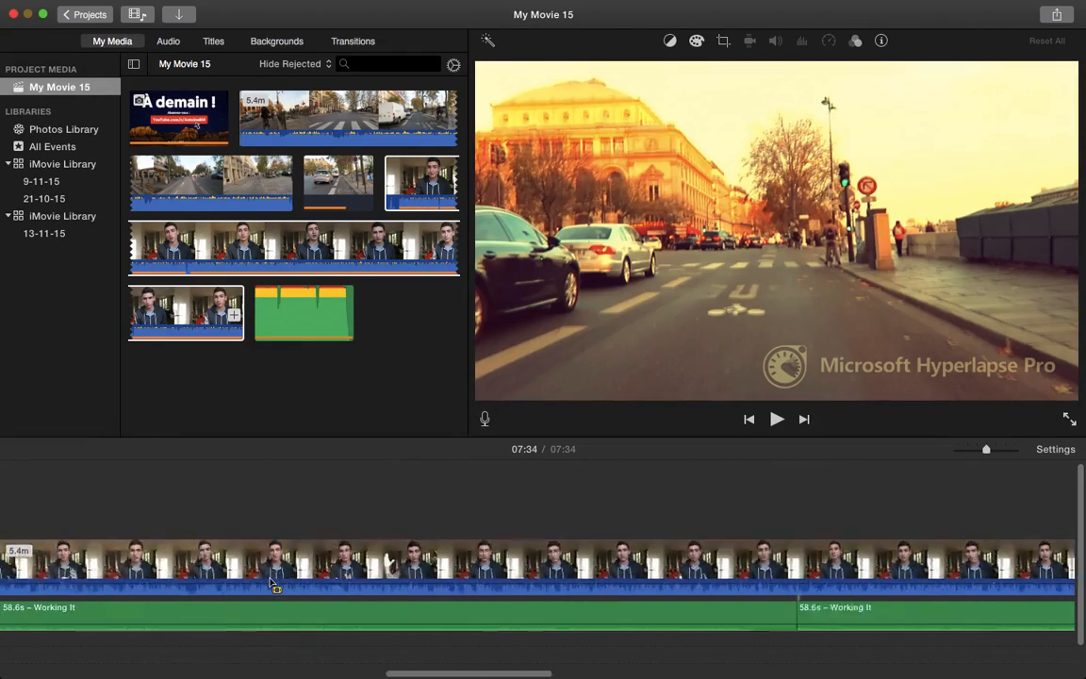
scroll(273, 585, left, 8)
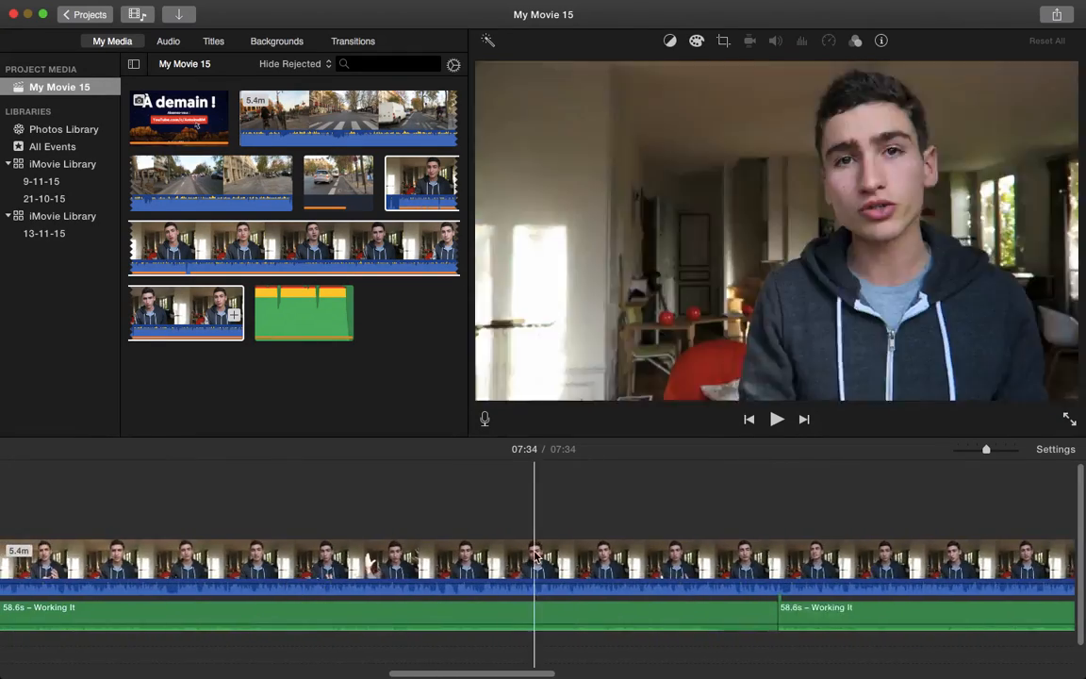
scroll(236, 565, left, 3)
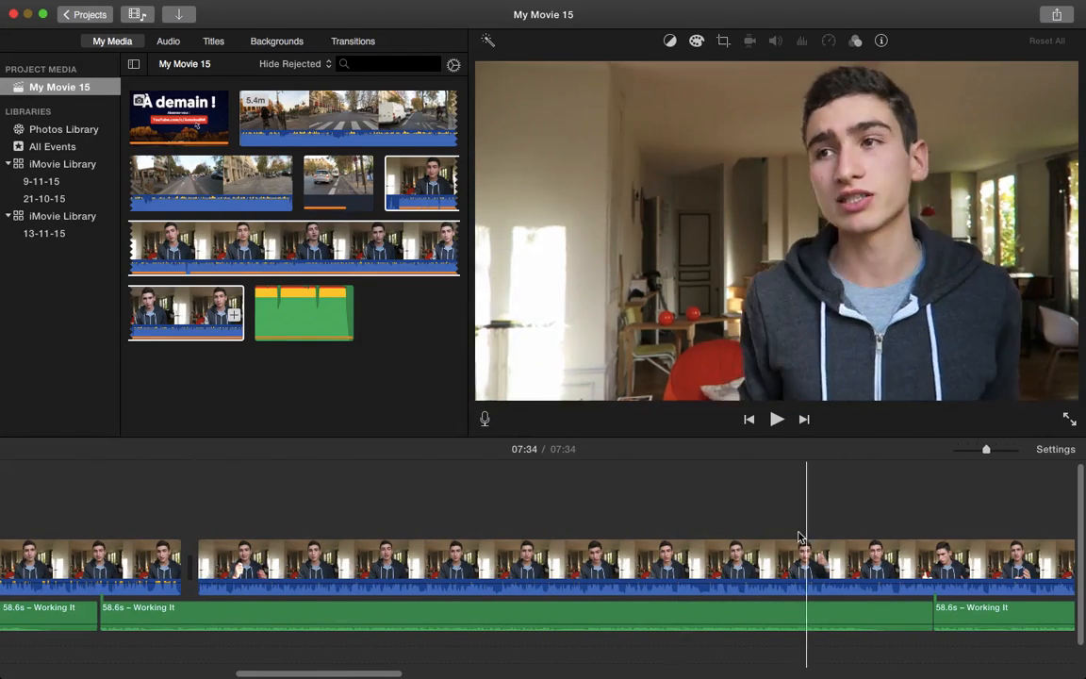
scroll(657, 563, left, 5)
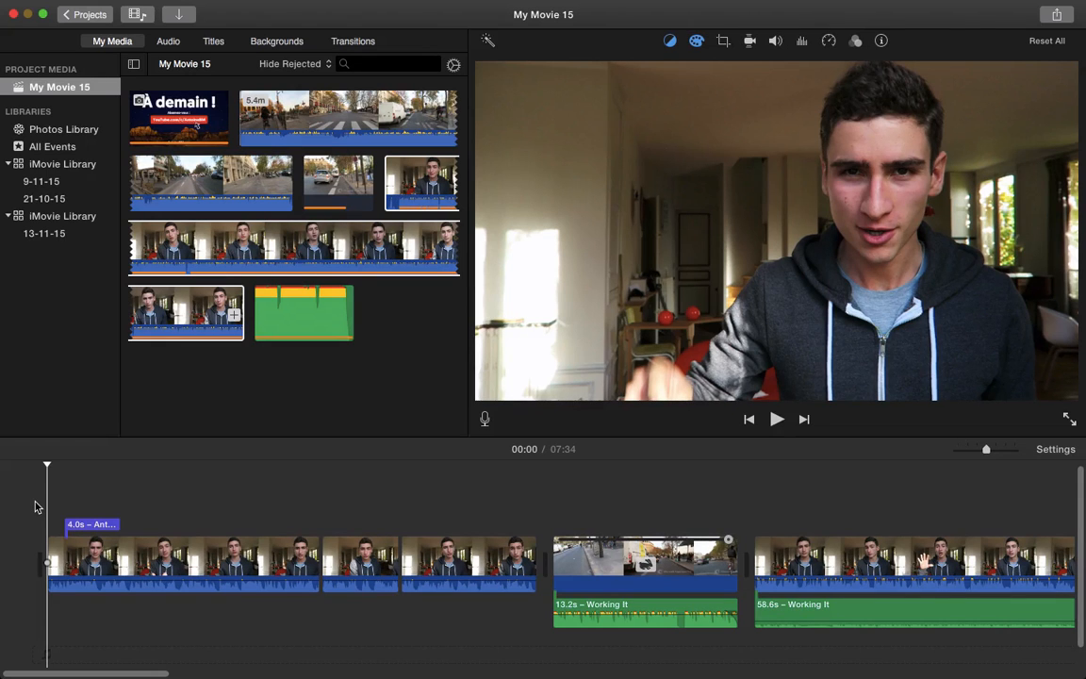
Preview the movie past the hyperlapse, pause, and scroll to the À demain ! end card
key(space)
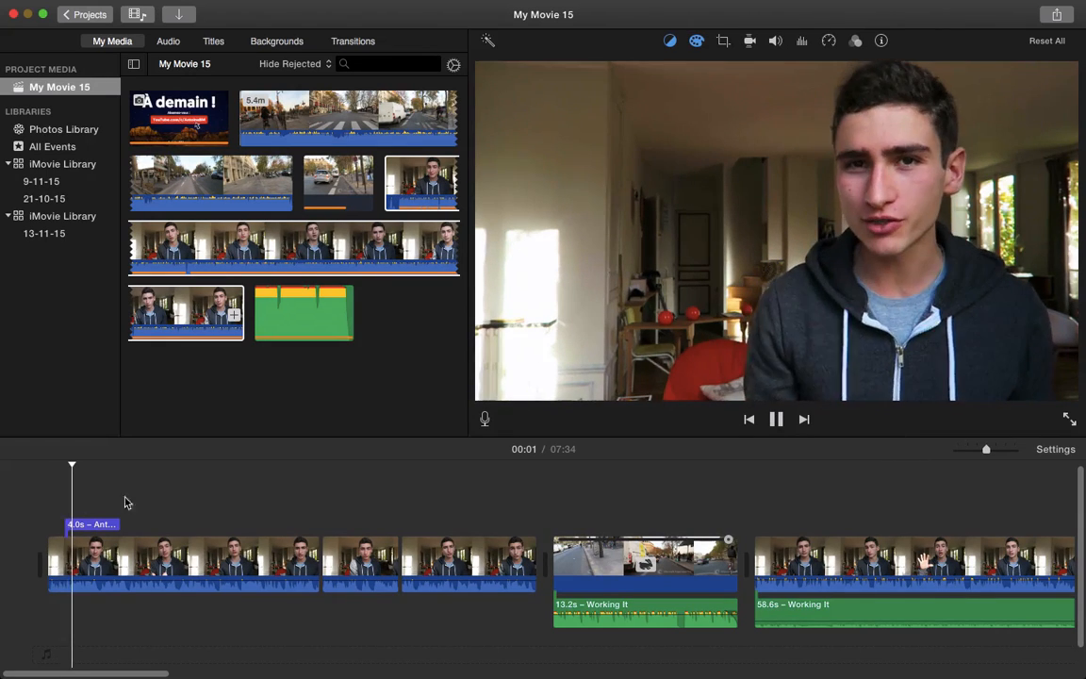
click(517, 495)
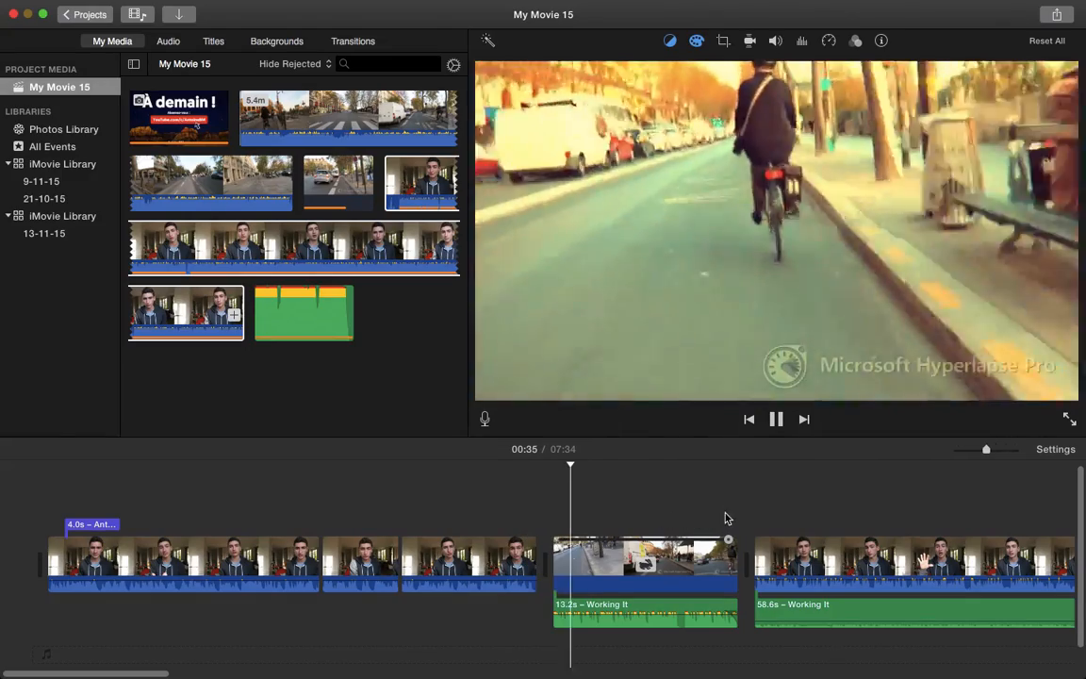
click(726, 517)
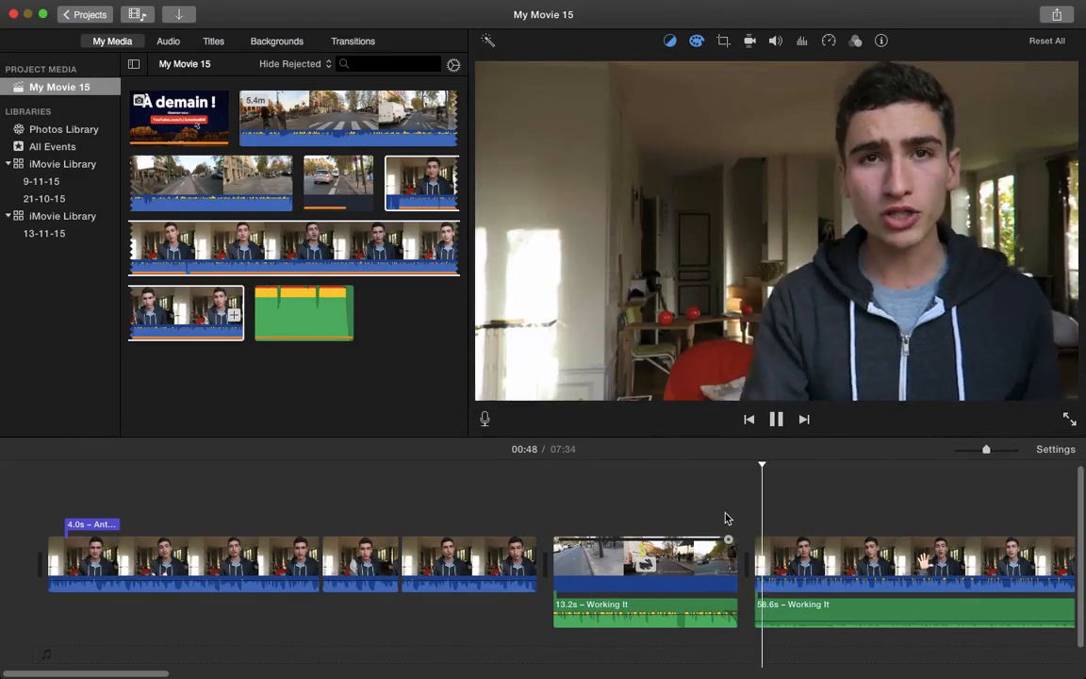
key(space)
scroll(855, 517, right, 5)
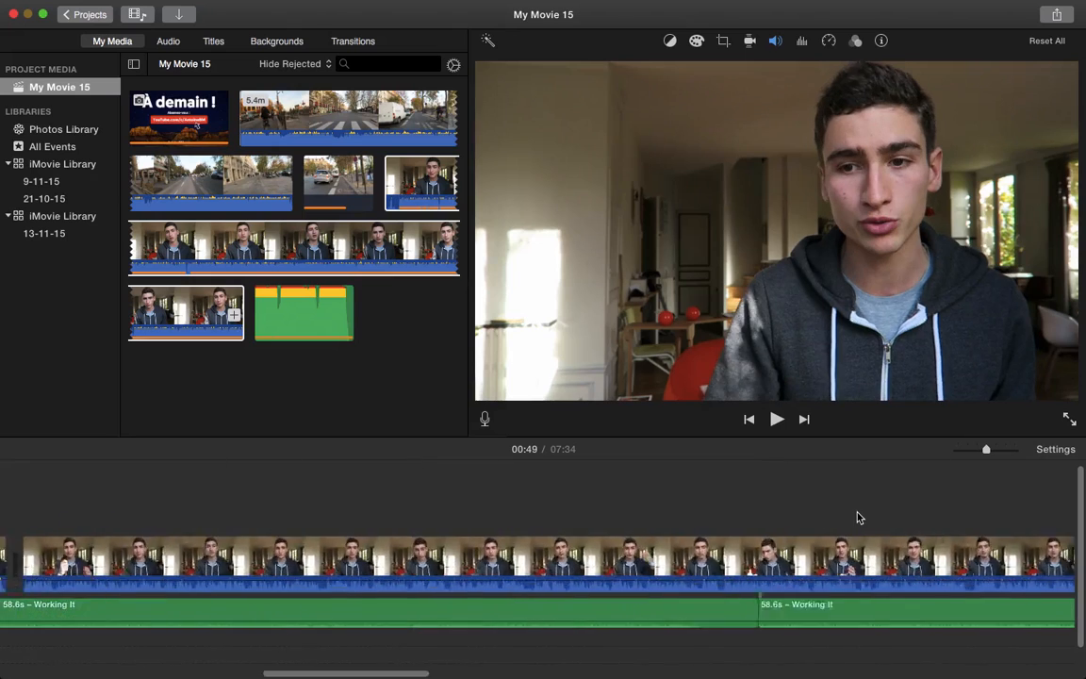
scroll(859, 517, right, 10)
scroll(857, 518, right, 5)
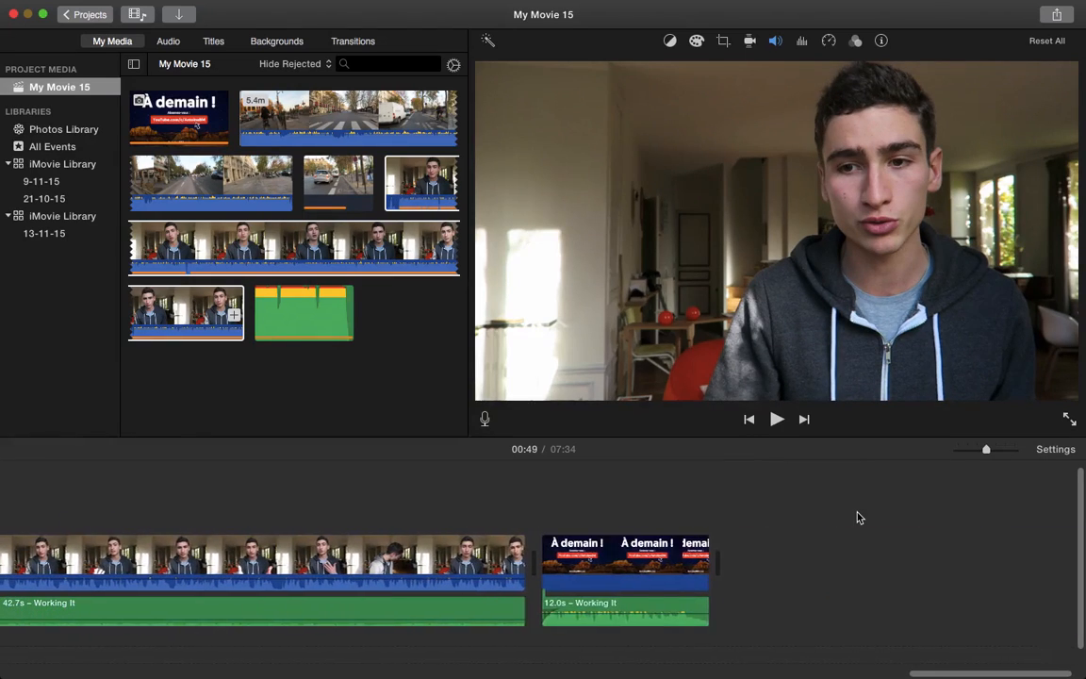
Set up a File export titled 'comment creer une video youtube' at 1080p 60, High quality
click(1055, 15)
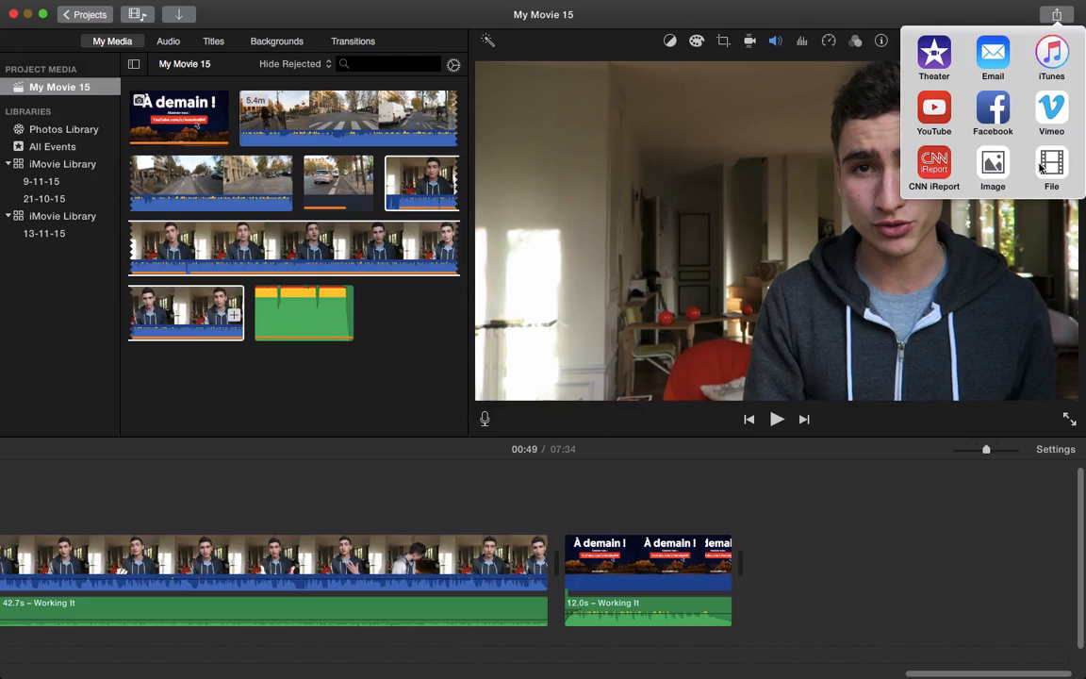
click(1055, 170)
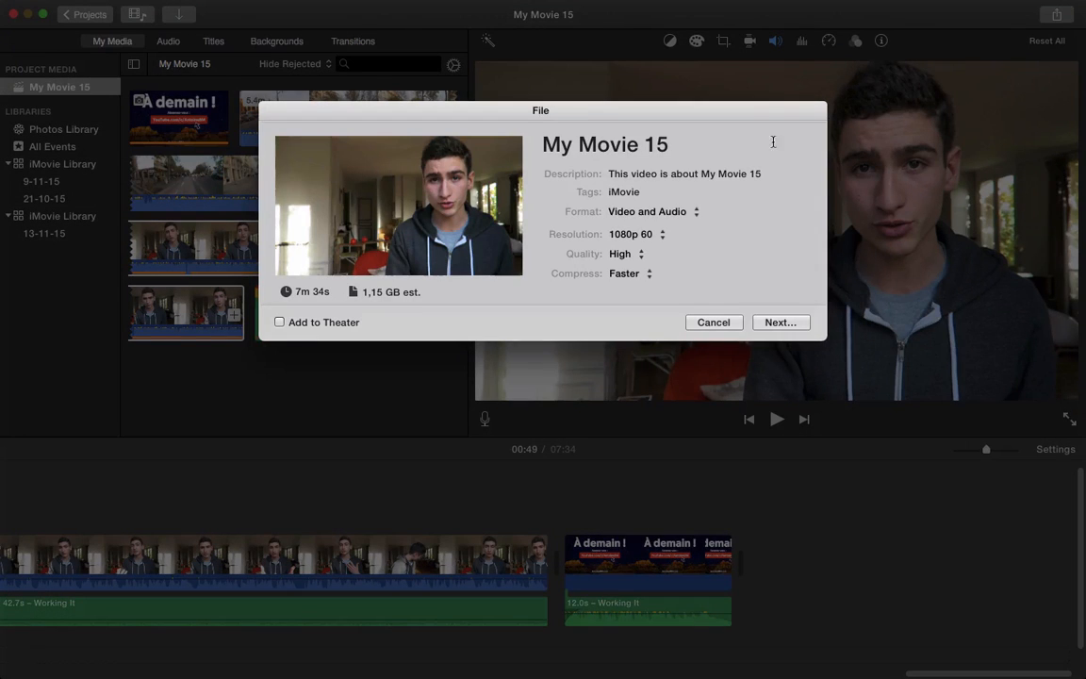
click(695, 146)
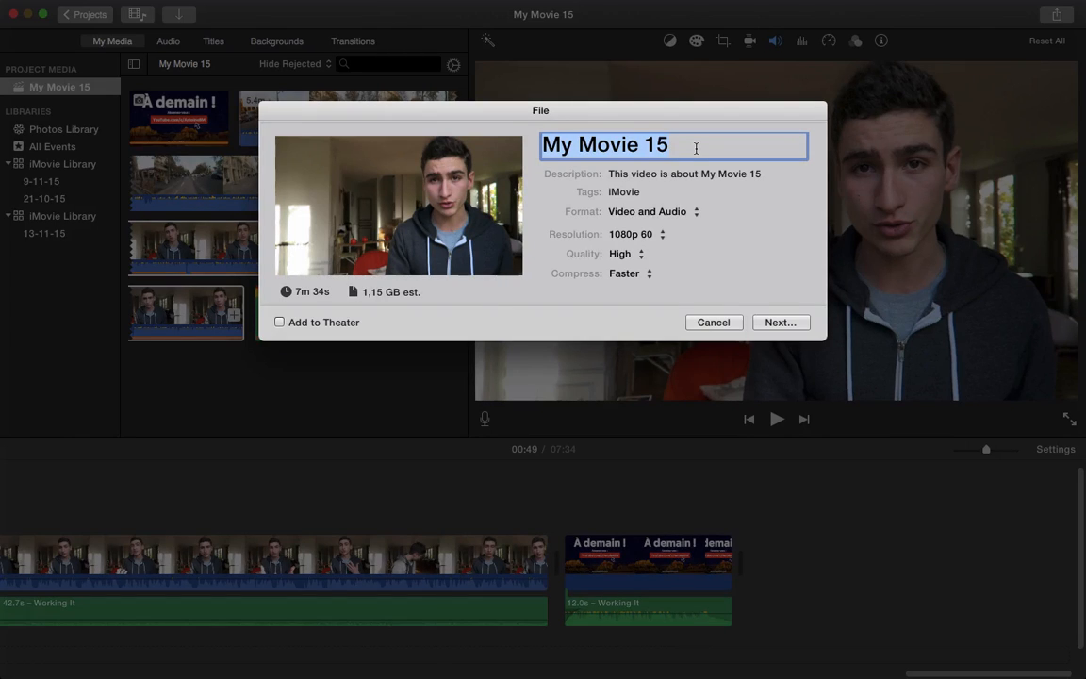
text(comment cr)
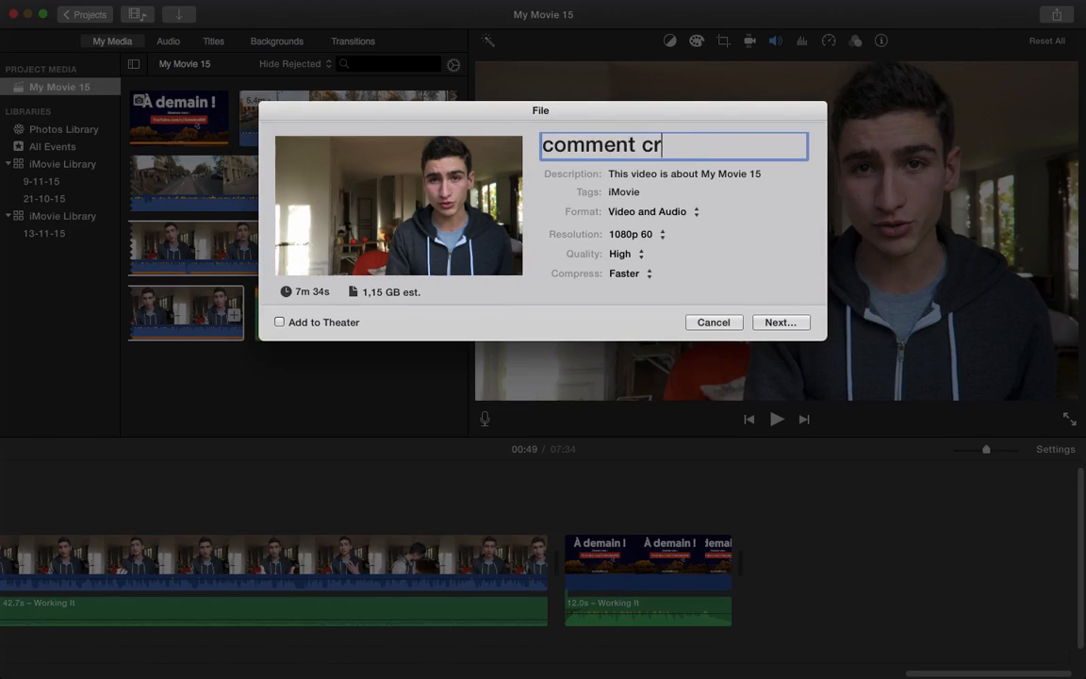
text(eer une vid)
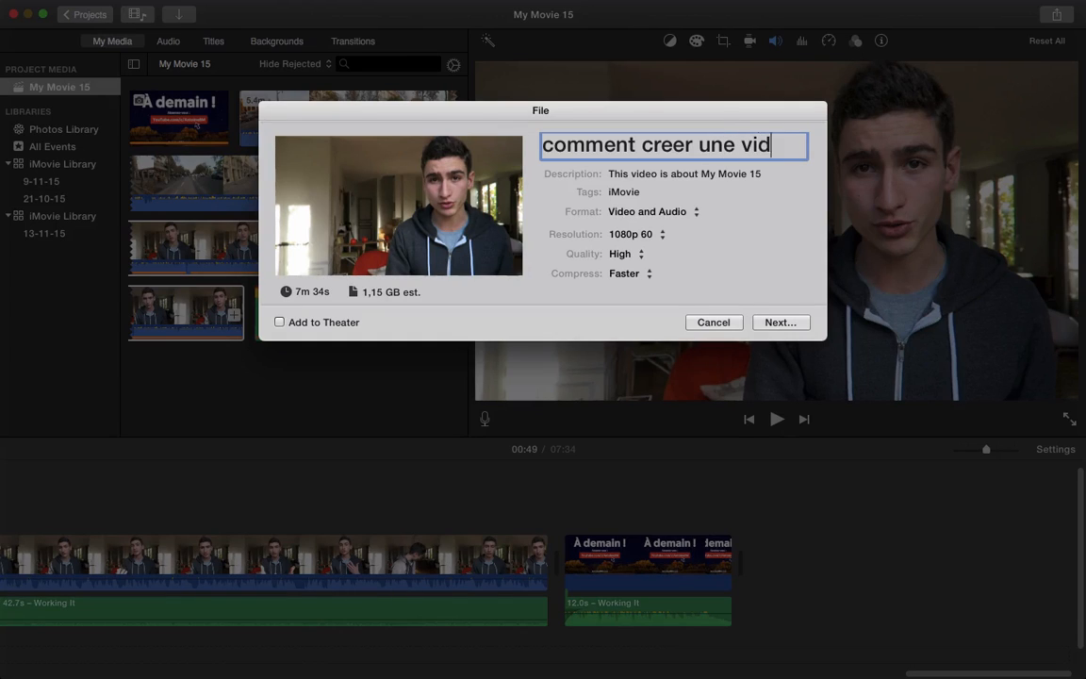
text(eo youtube)
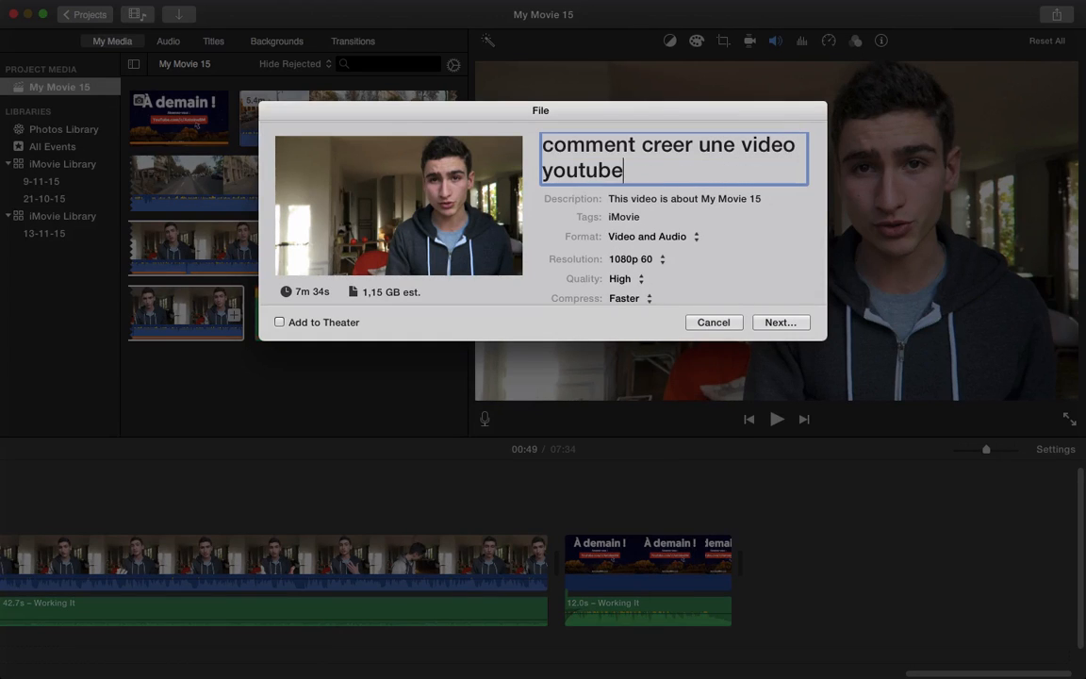
click(625, 259)
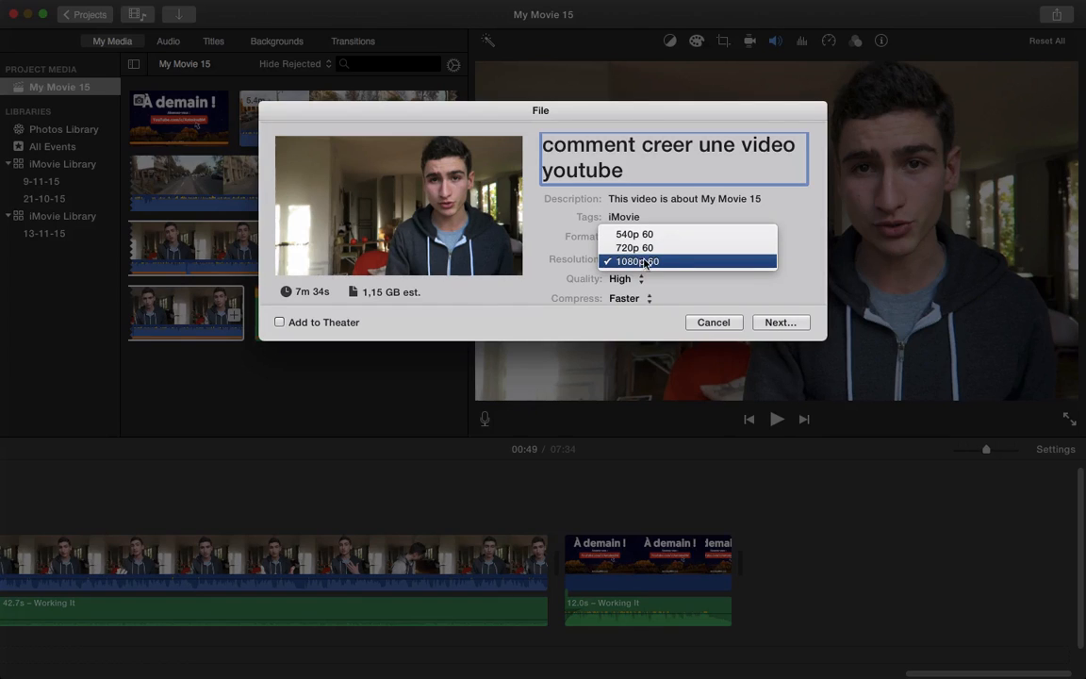
click(672, 262)
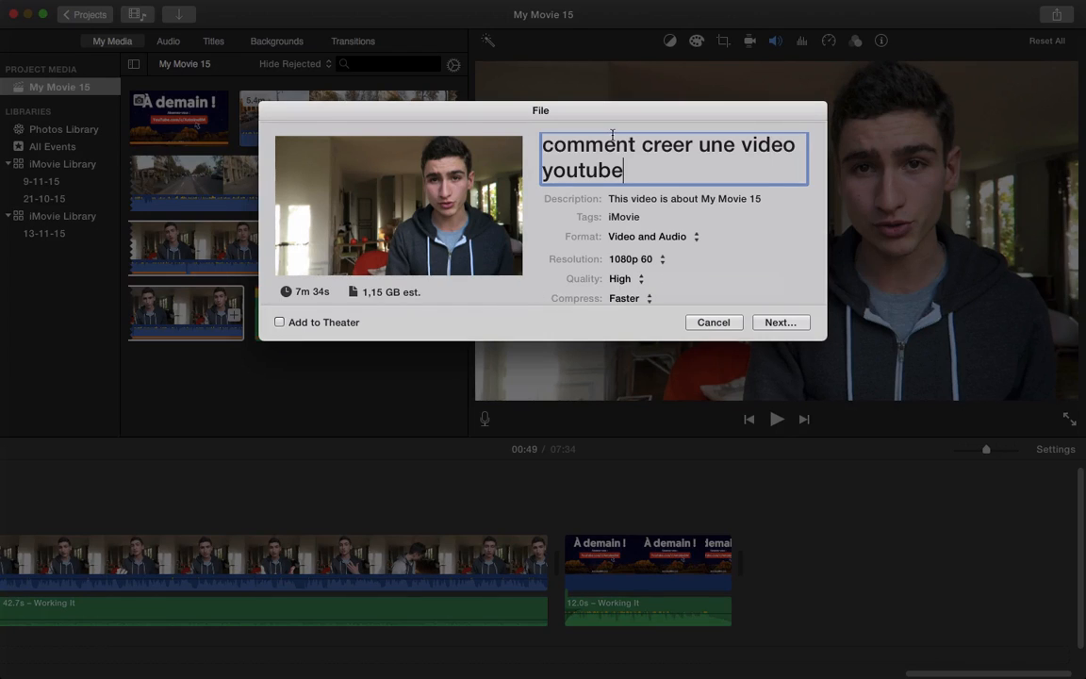
scroll(638, 212, down, 1)
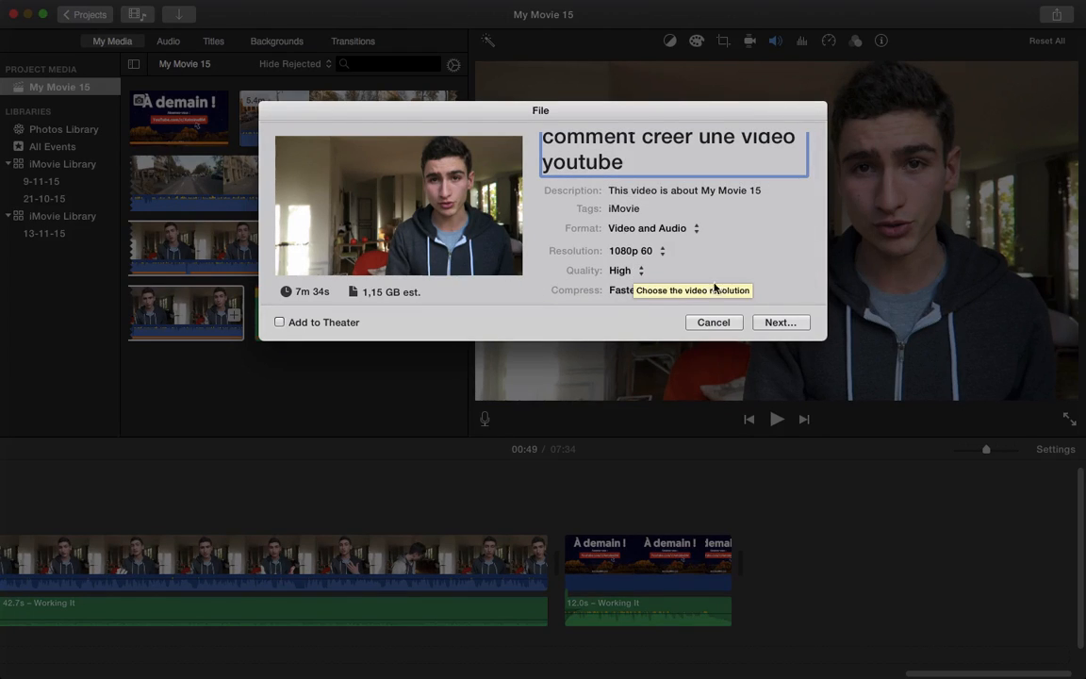
click(781, 322)
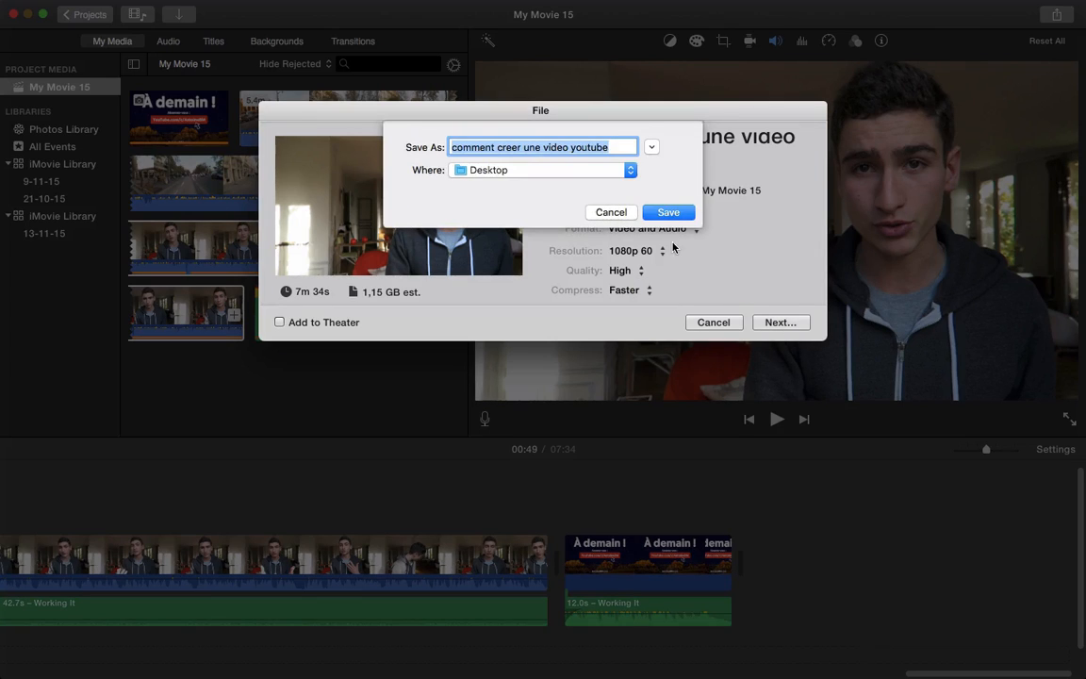
Save 'comment creer une video youtube.mp4' to the Desktop, check the export progress, and switch to the desktop
click(634, 170)
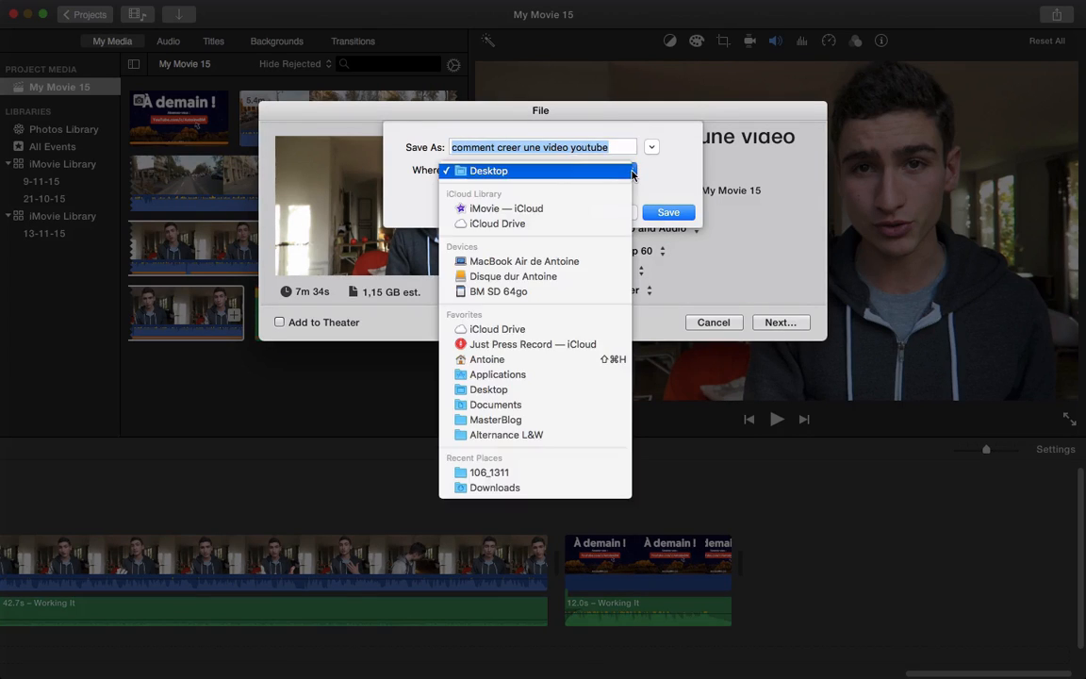
click(631, 172)
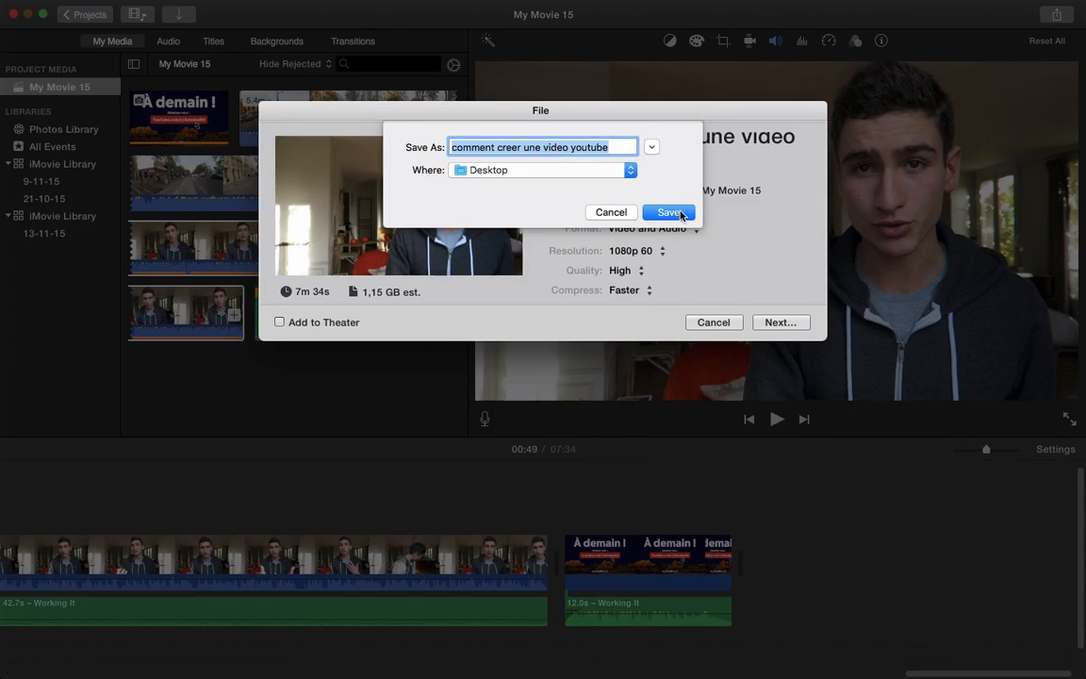
click(670, 212)
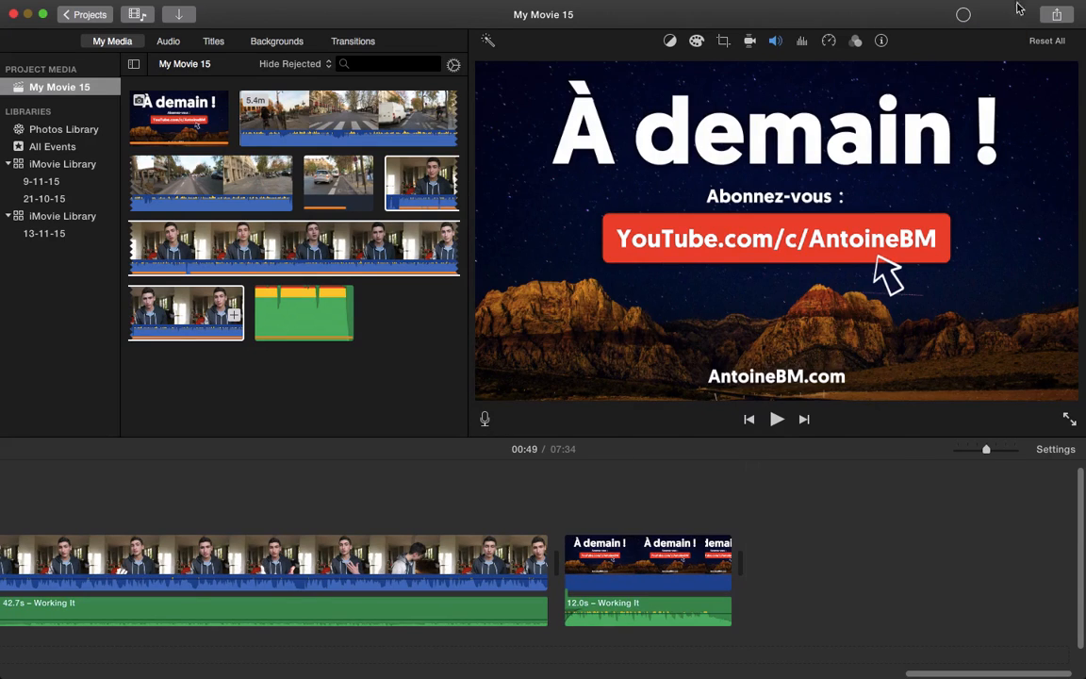
click(965, 16)
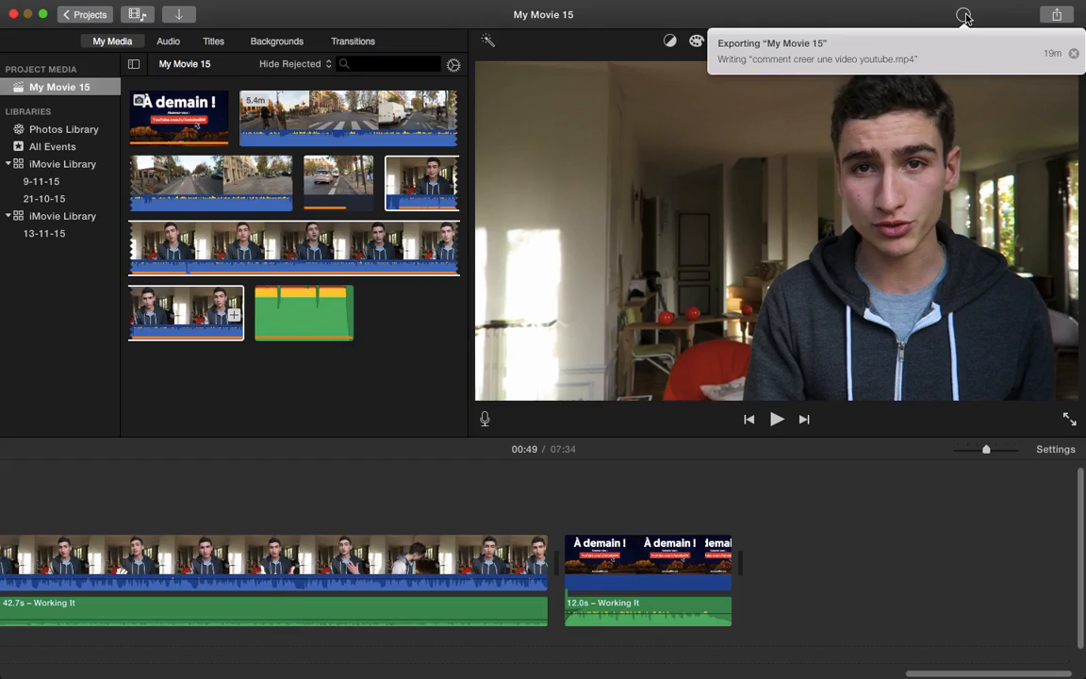
click(964, 16)
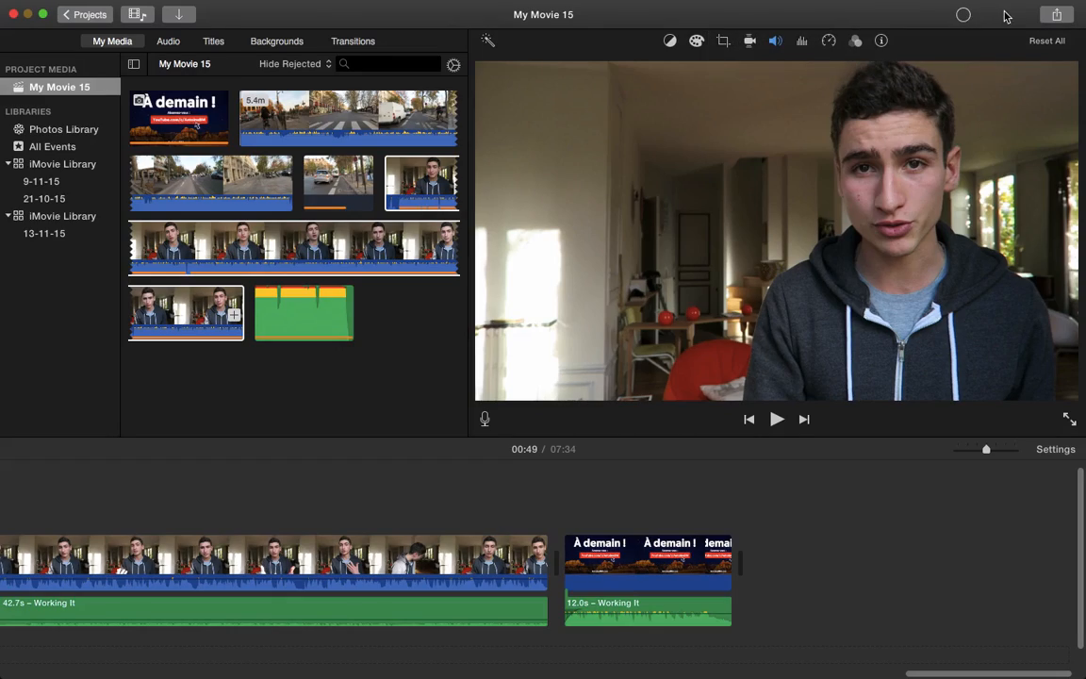
key(ctrl+Left)
key(ctrl+Left)
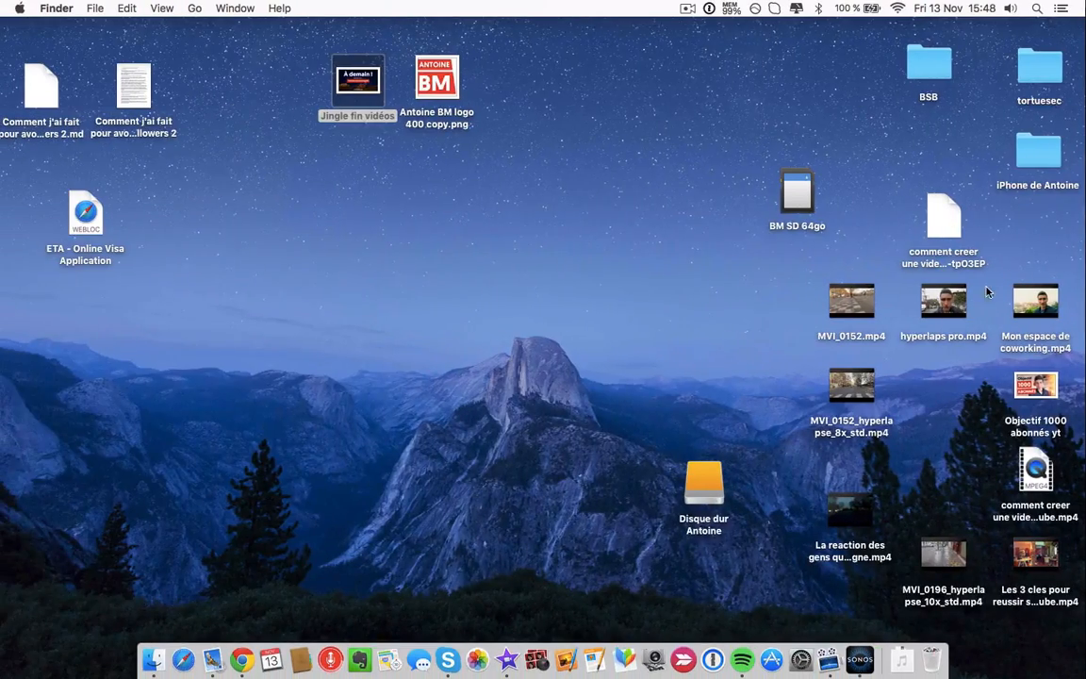
Review the Not For Nothing and Amazing Plan attribution details in the YouTube Audio Library
key(ctrl+Right)
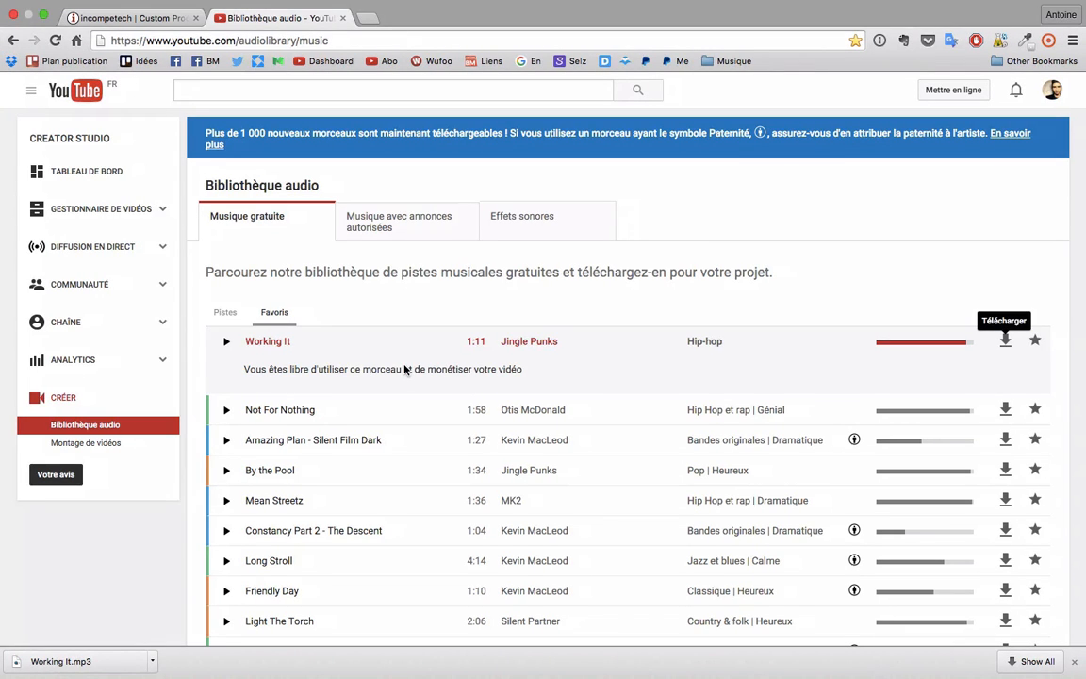
click(383, 410)
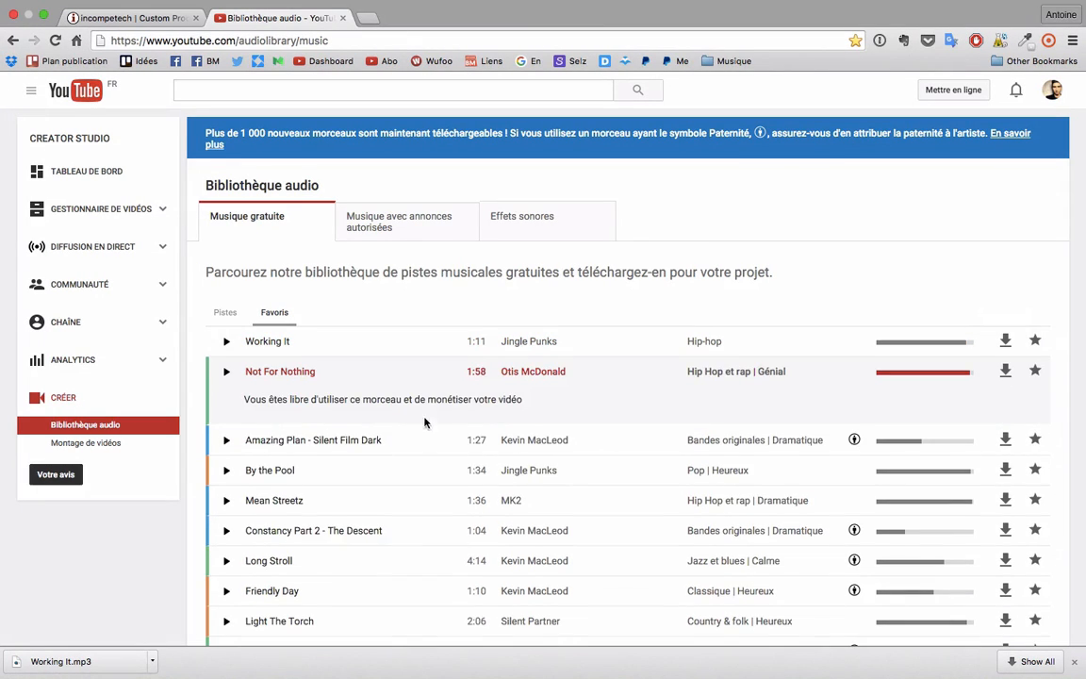
click(424, 439)
scroll(431, 446, down, 2)
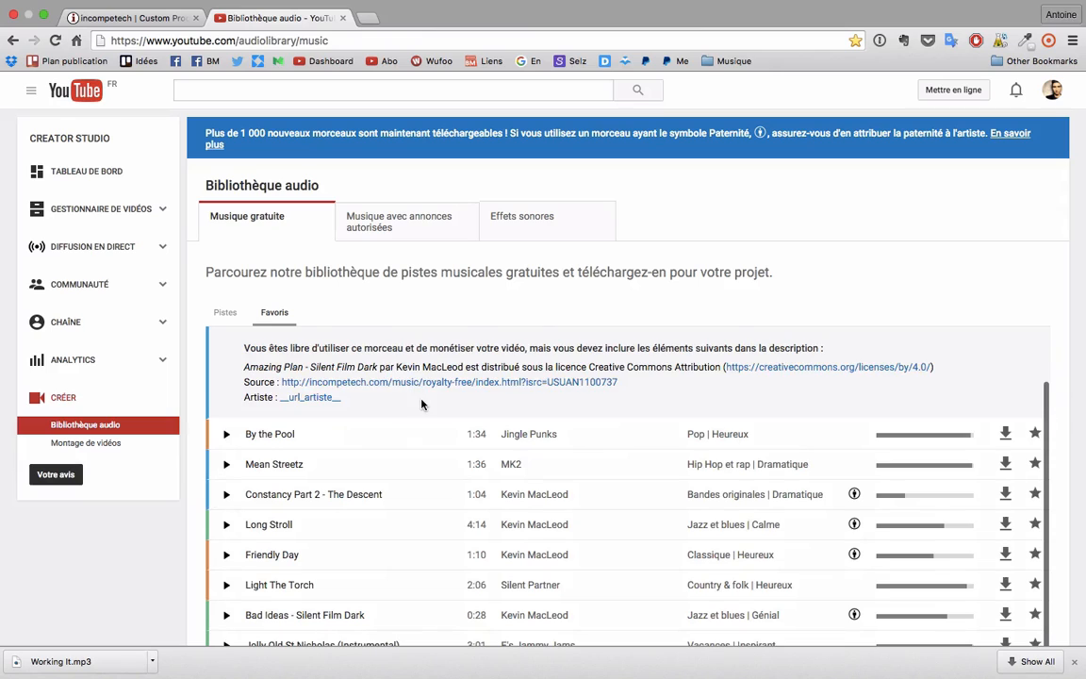
scroll(421, 404, up, 1)
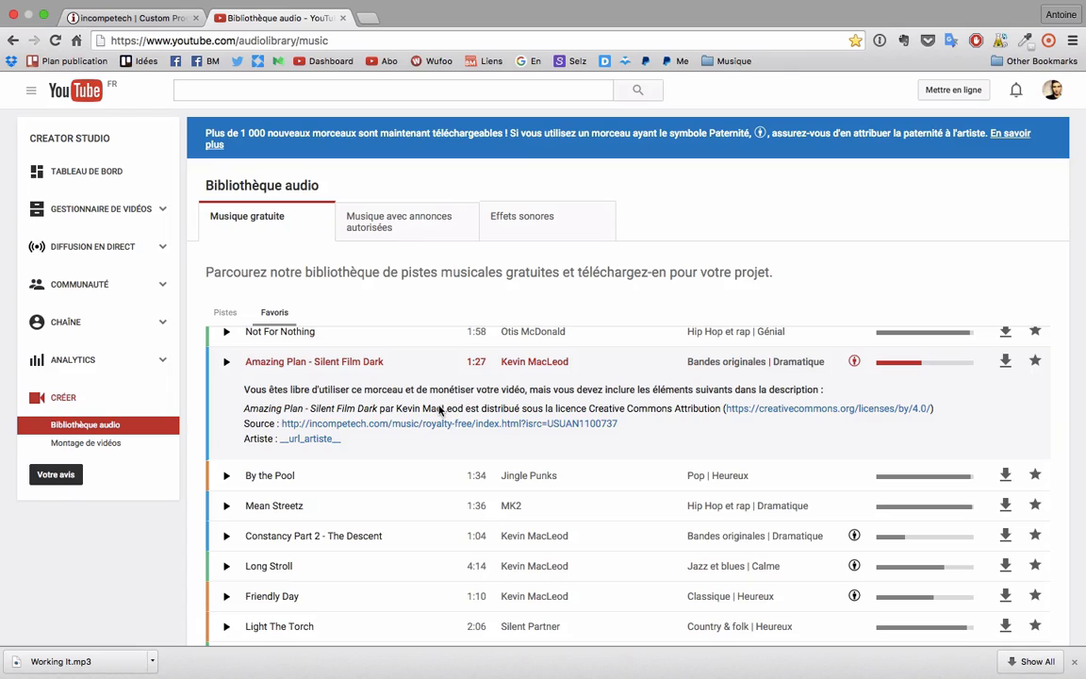
Open the SoundCloud music set from the Musique bookmark, close the downloads bar, and return to iMovie
click(157, 19)
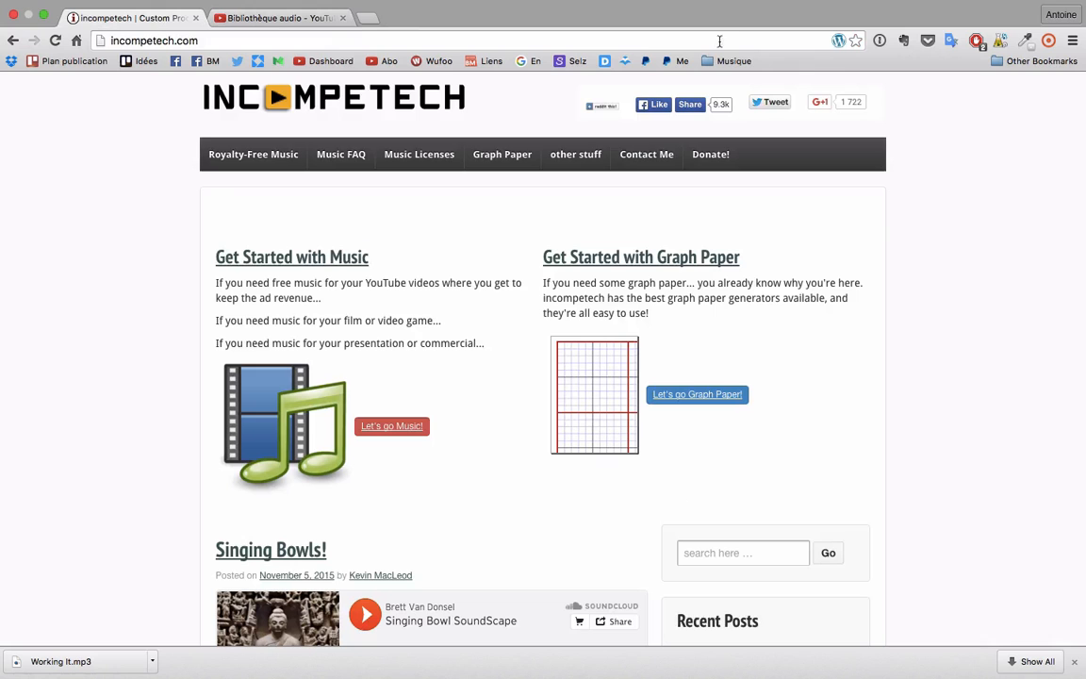
click(734, 61)
click(723, 80)
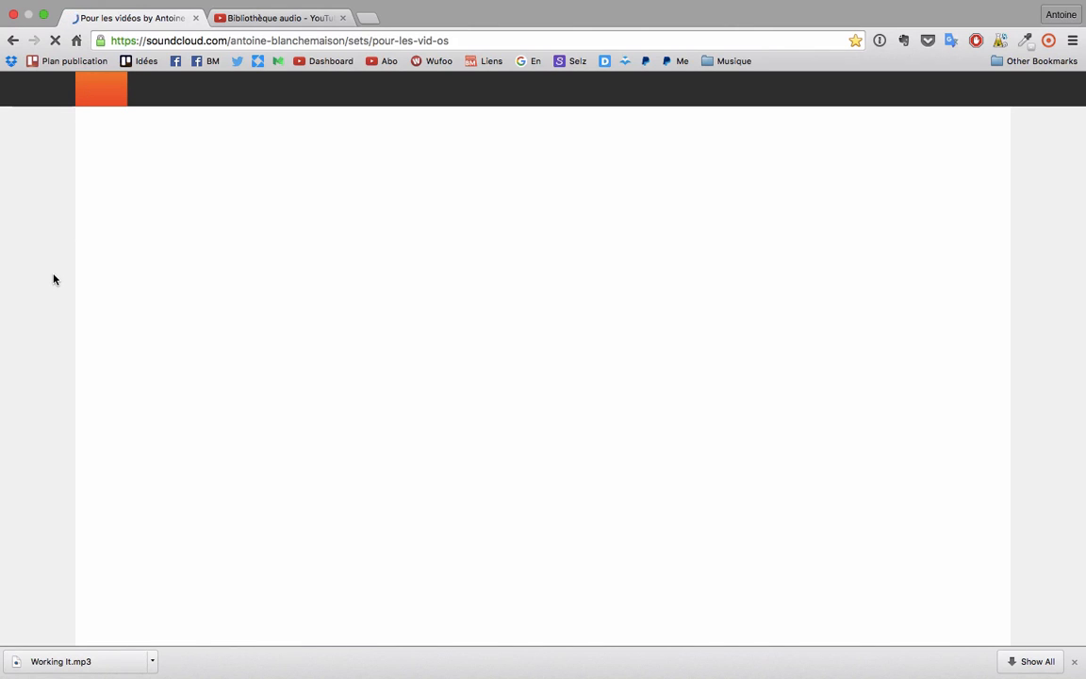
click(1074, 662)
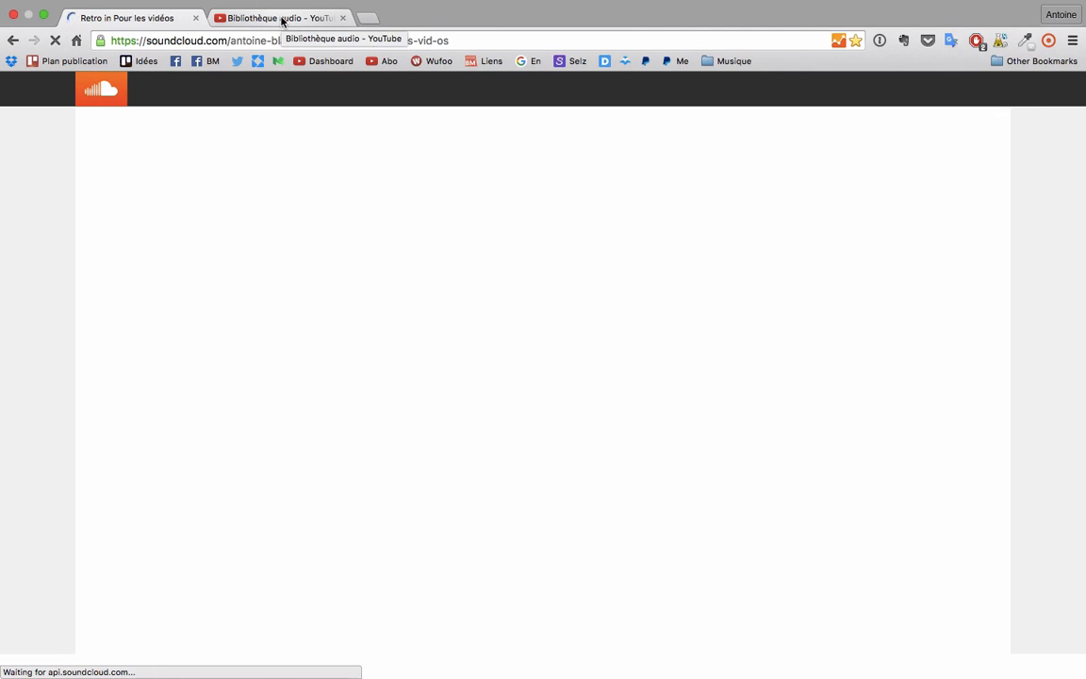
click(282, 19)
key(ctrl+Right)
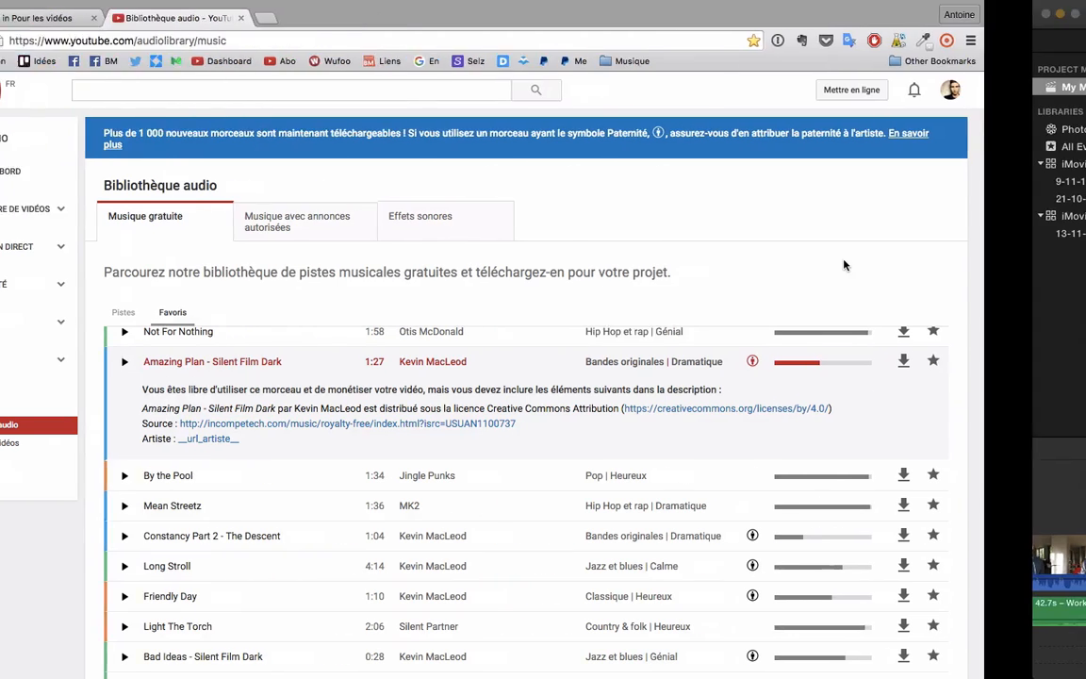
key(ctrl+Left)
key(ctrl+Left)
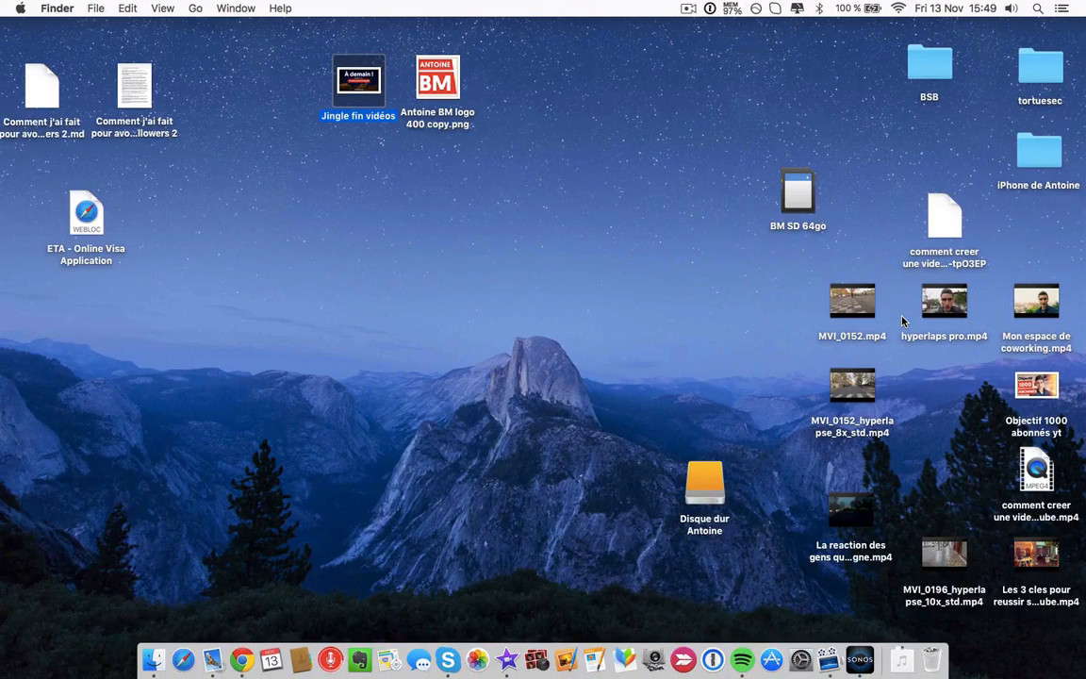
key(ctrl+Right)
key(ctrl+Right)
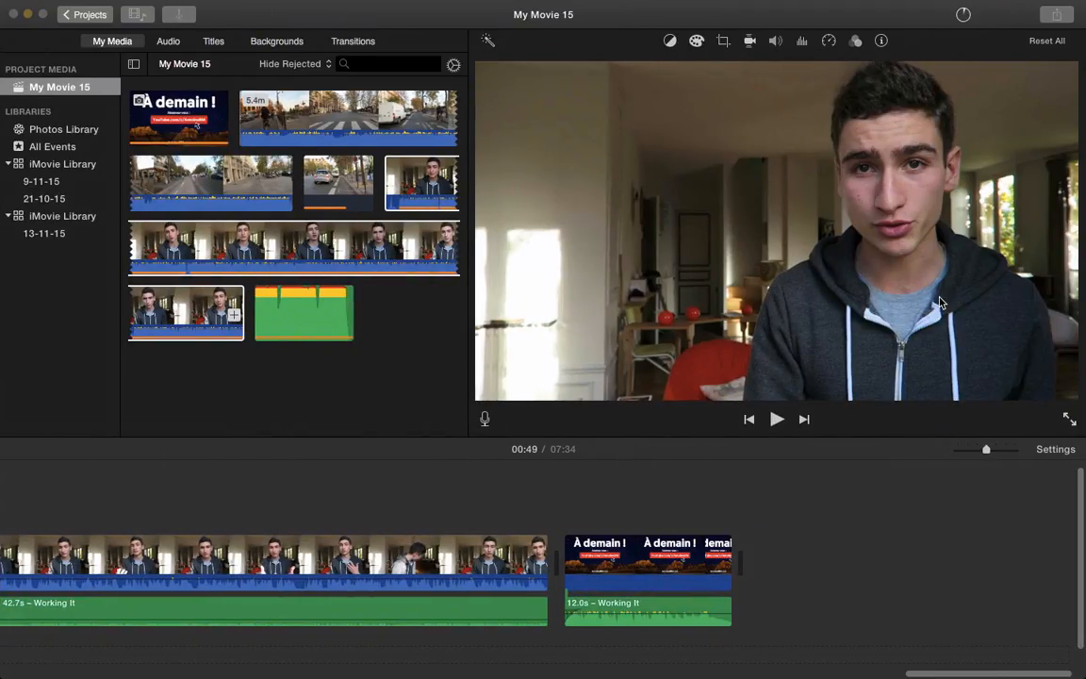